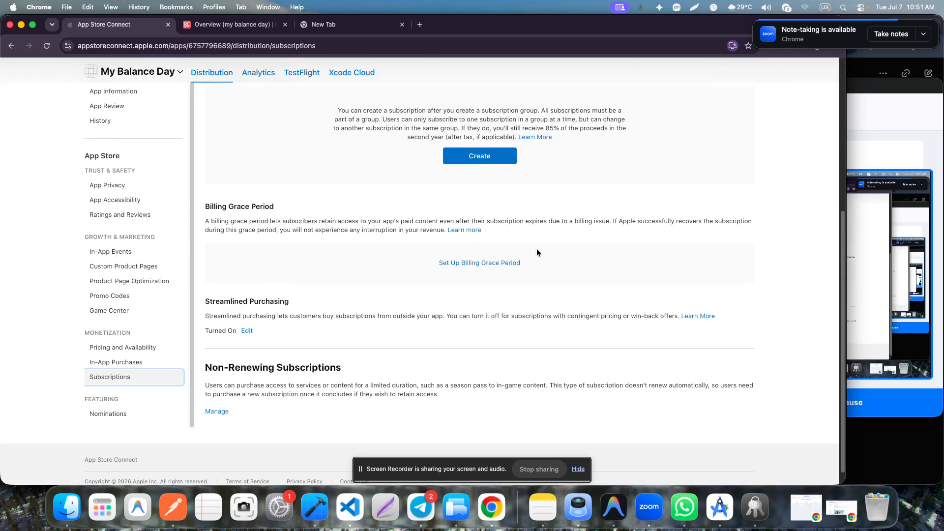
# - Create a subscription group with the reference name "Balance Subscription"
pyautogui.click(479, 230)
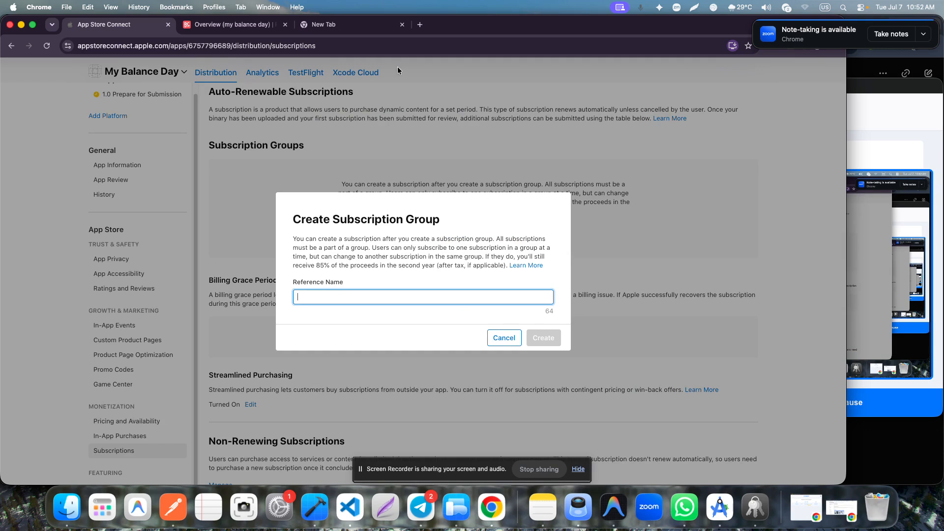
pyautogui.write('Balance Subscription')
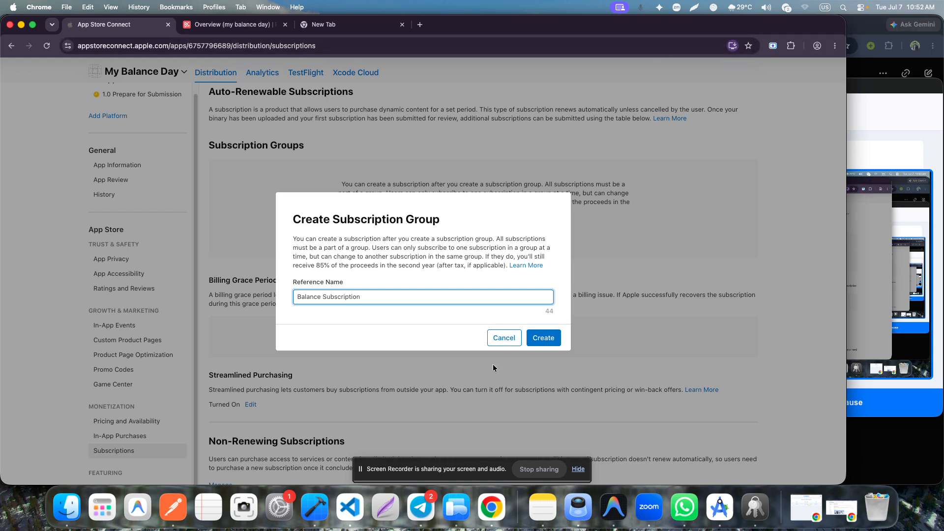
pyautogui.click(540, 338)
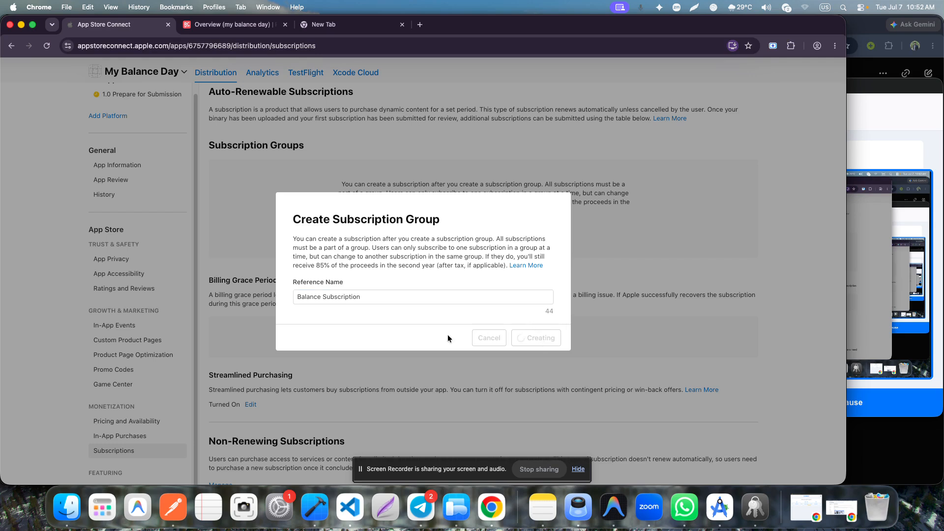
pyautogui.scroll(2, 491, 317)
pyautogui.scroll(-5, 490, 318)
pyautogui.scroll(5, 490, 317)
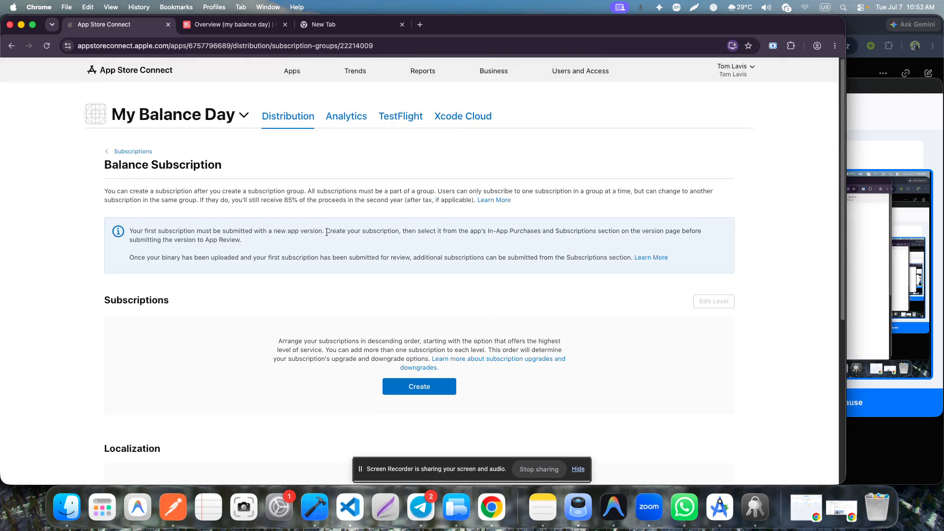
pyautogui.scroll(-5, 434, 235)
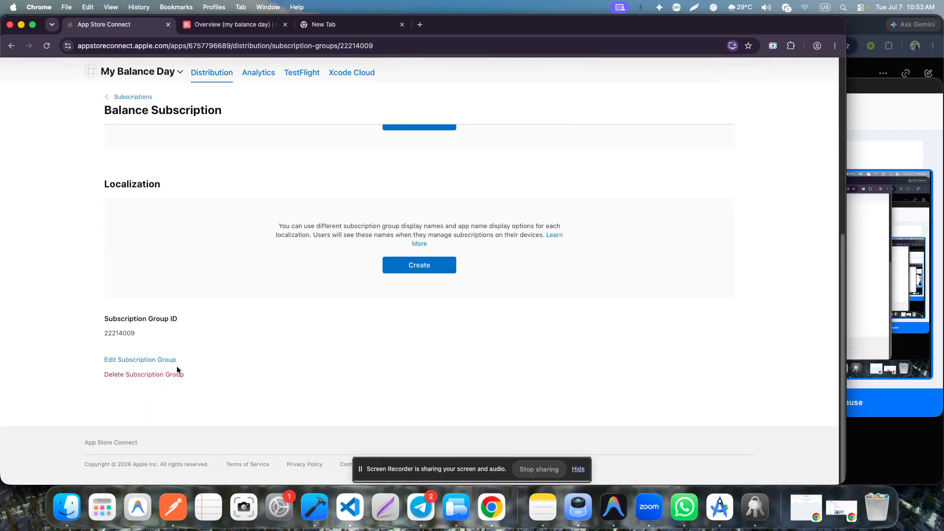
pyautogui.scroll(5, 360, 382)
pyautogui.scroll(-3, 354, 379)
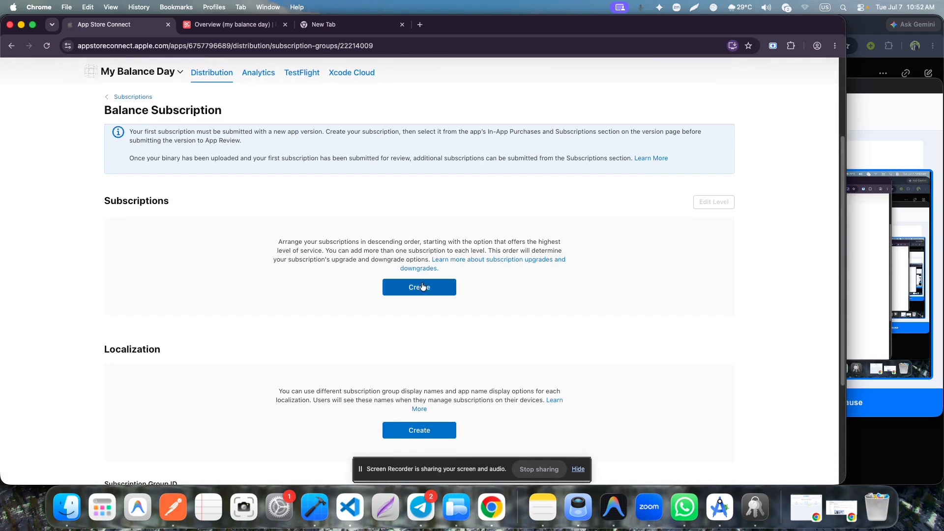
pyautogui.click(421, 286)
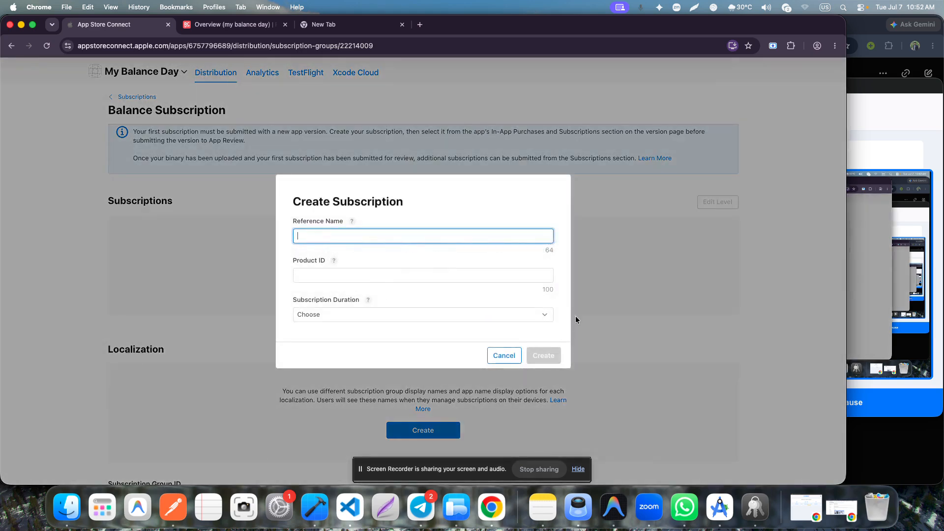
pyautogui.click(513, 356)
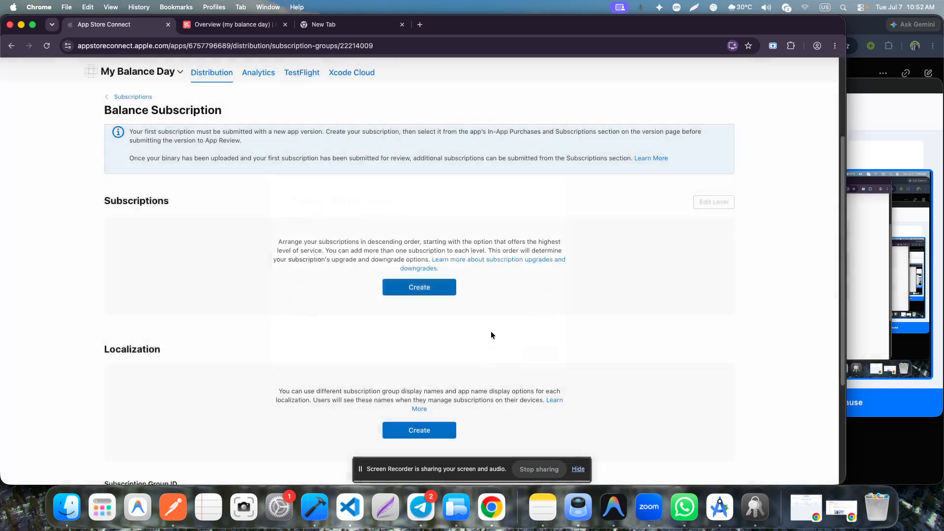
# - Add an English (U.S.) localization to the group with display name "Get Premium Features Full Free", using the app name My Balance Day
pyautogui.click(445, 340)
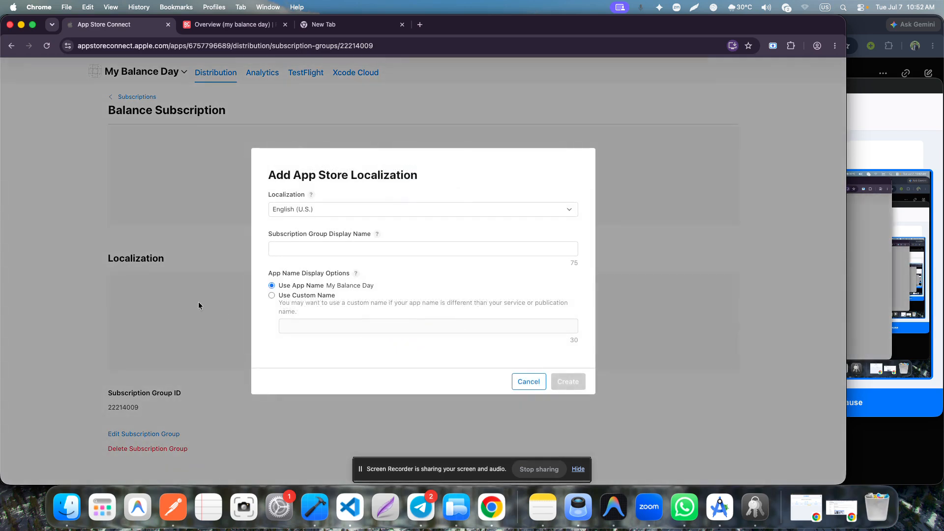
pyautogui.click(287, 247)
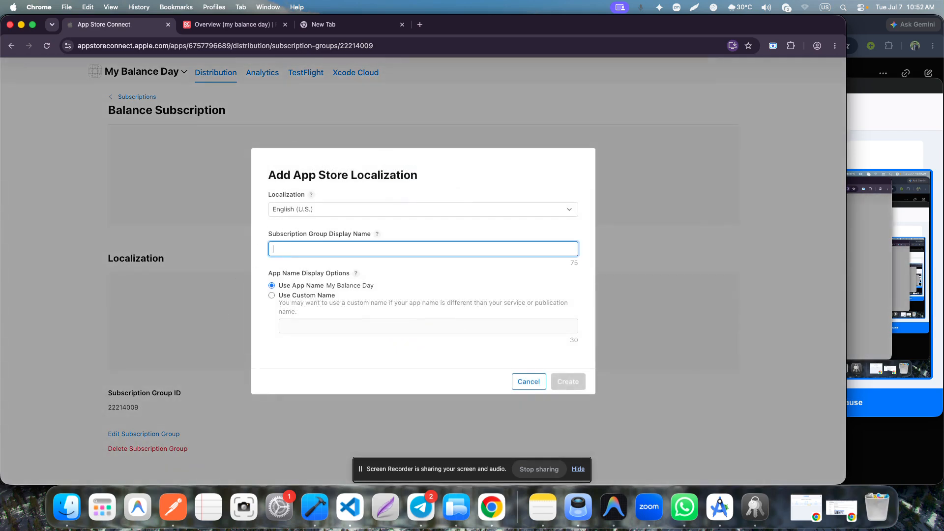
pyautogui.write('Get ')
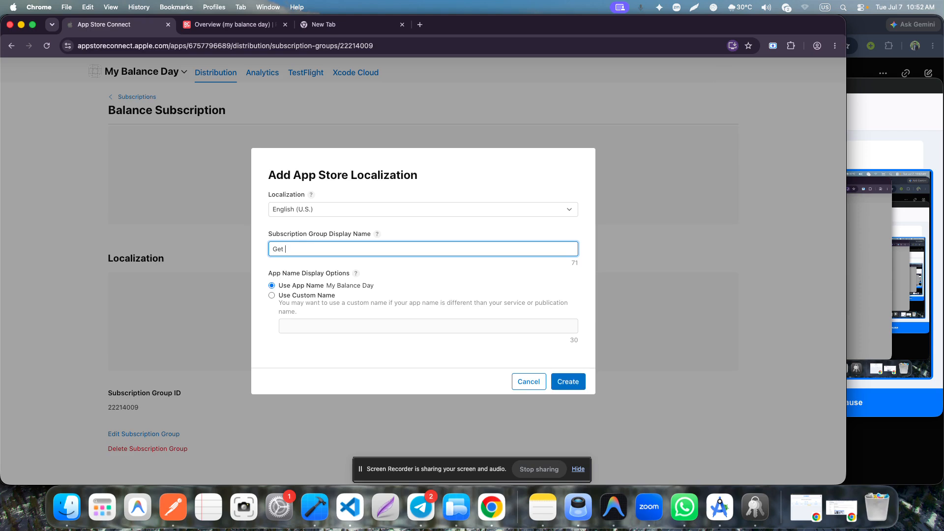
pyautogui.write('Premium Featuresw Full Free')
pyautogui.click(396, 270)
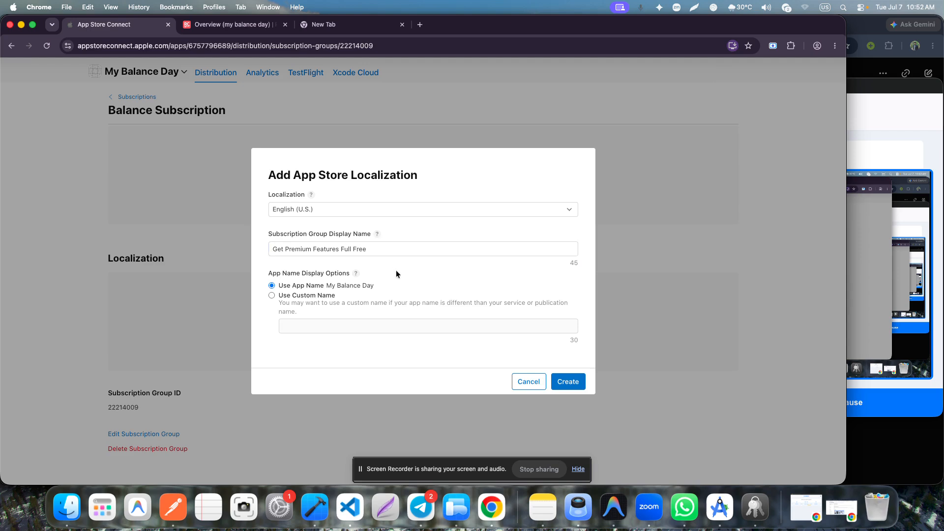
pyautogui.click(310, 209)
pyautogui.click(309, 207)
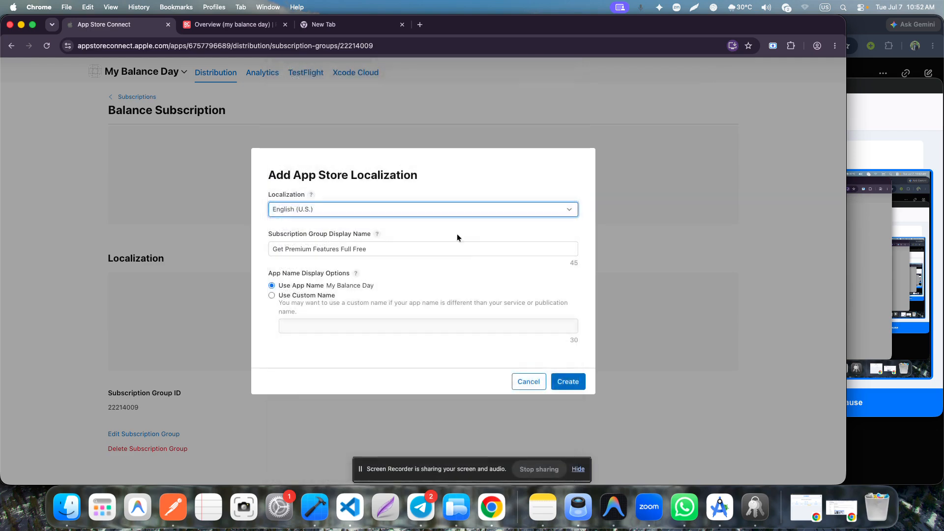
pyautogui.click(473, 294)
pyautogui.click(567, 382)
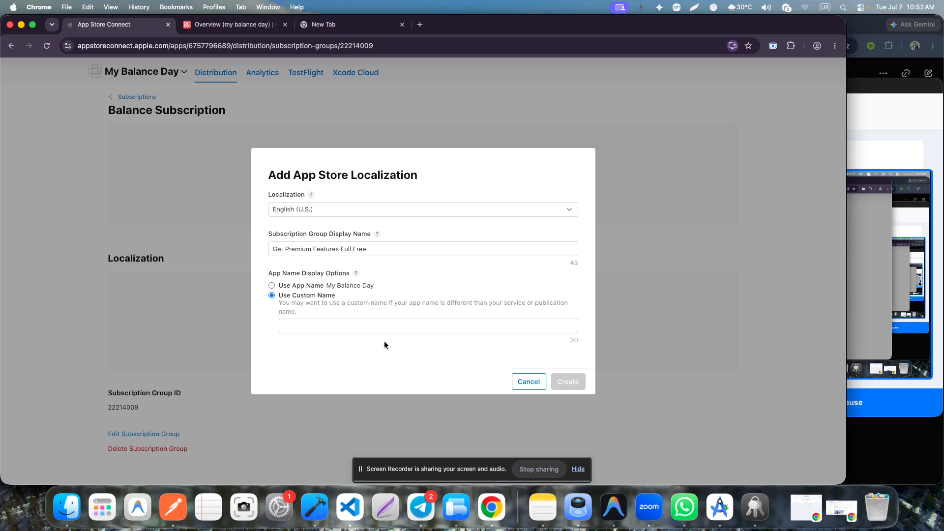
pyautogui.click(327, 285)
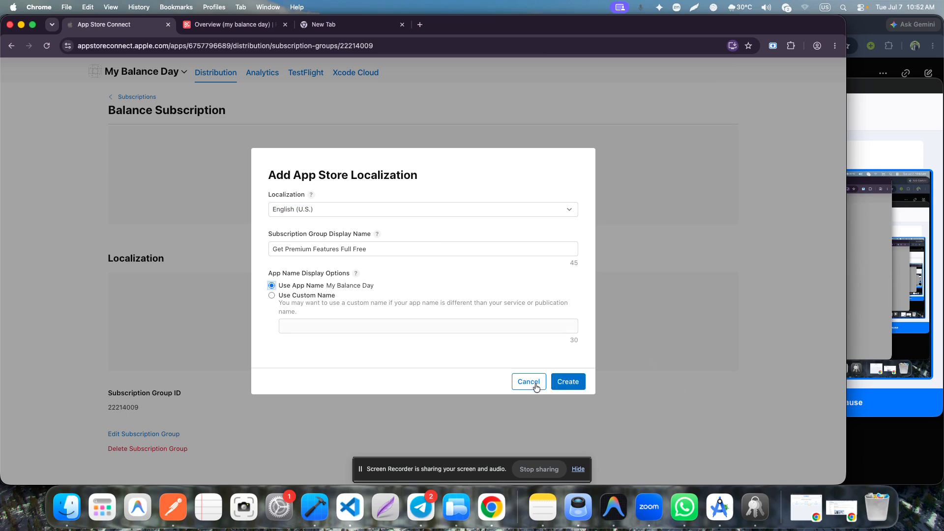
pyautogui.click(559, 381)
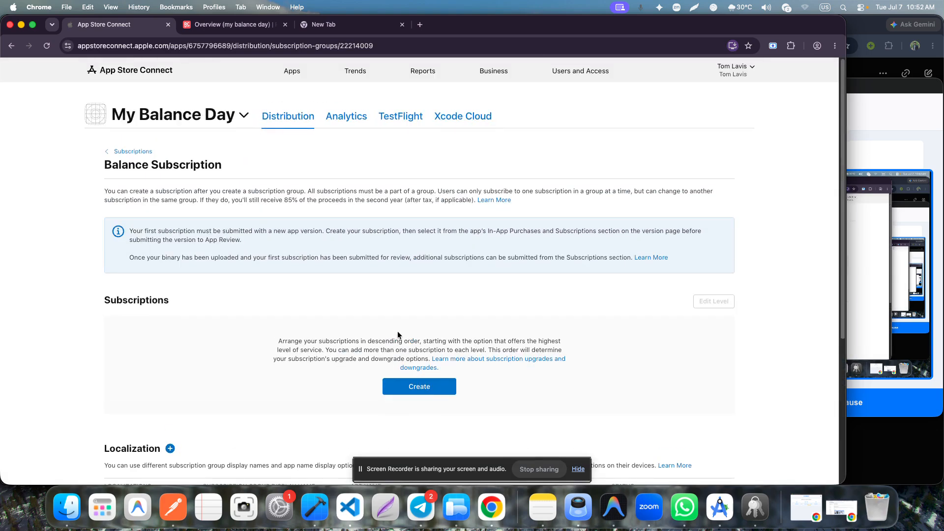
# - Switch to the Grok chat and review the names, prices, billing cycles and IDs of the monthly and yearly plans
pyautogui.scroll(-2, 397, 331)
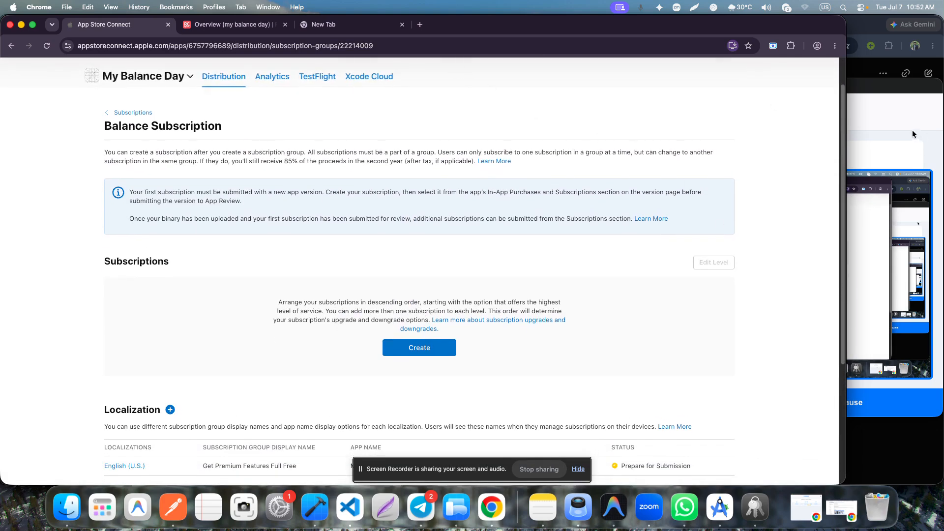
pyautogui.click(858, 70)
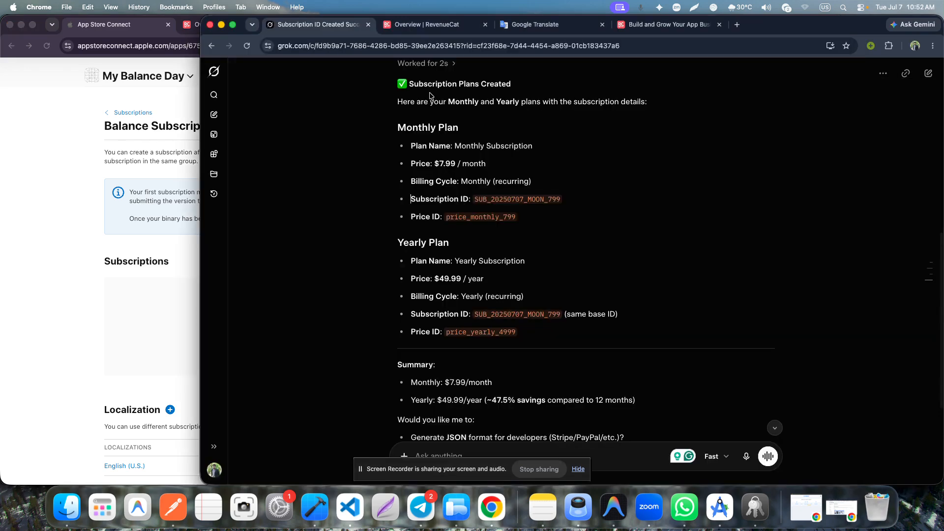
pyautogui.moveTo(803, 29); pyautogui.dragTo(767, 28)
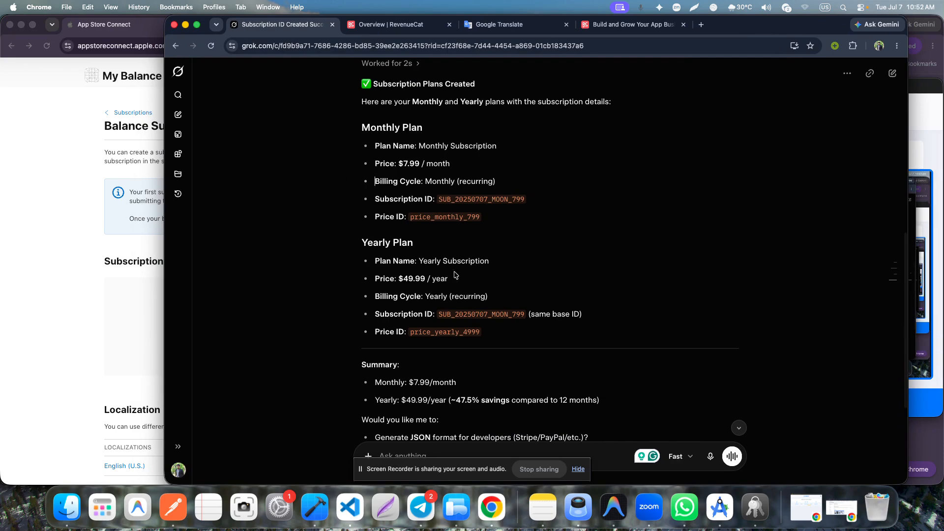
pyautogui.scroll(1, 471, 277)
pyautogui.scroll(-4, 471, 276)
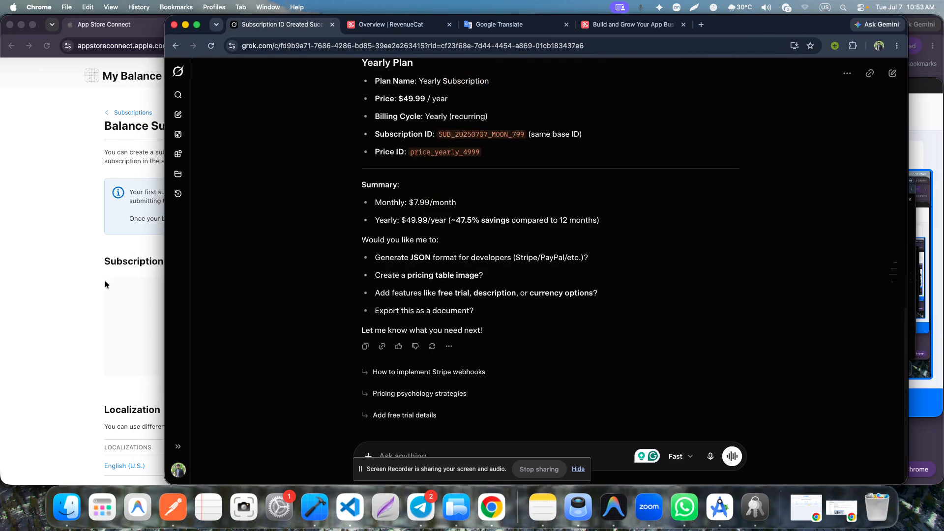
pyautogui.click(146, 294)
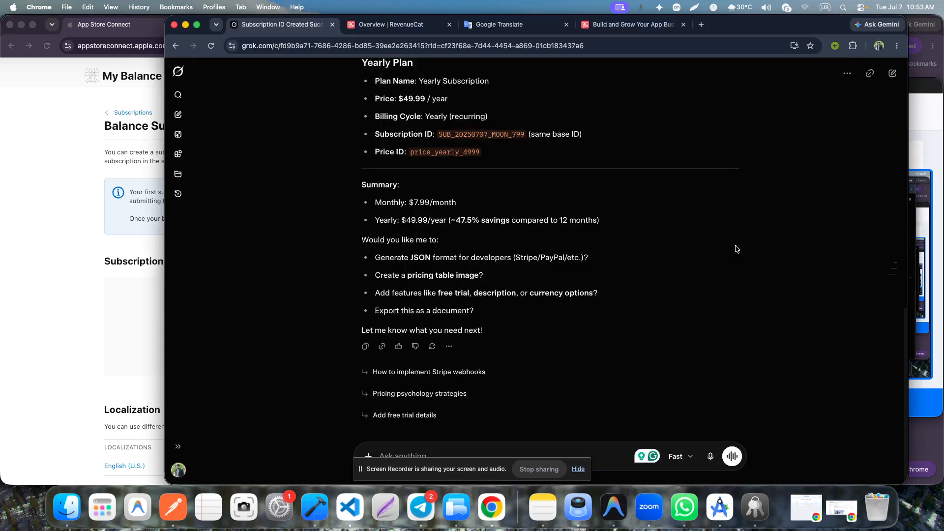
pyautogui.click(870, 209)
pyautogui.scroll(5, 400, 323)
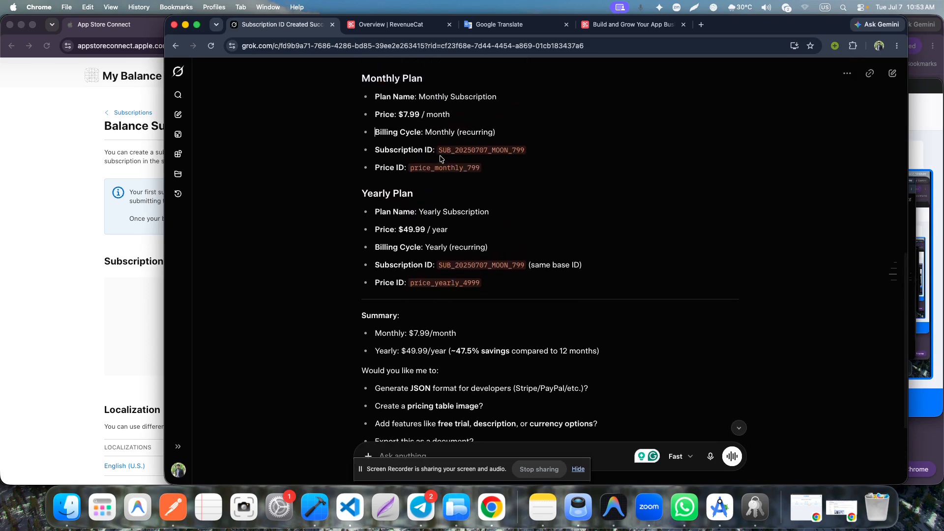
pyautogui.scroll(1, 444, 125)
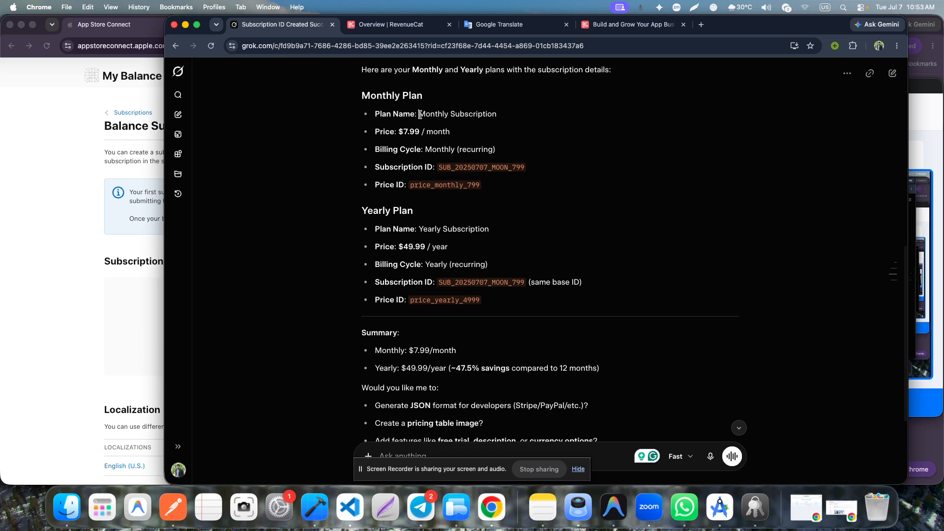
# - Select the monthly plan's name in the Grok chat, and start a new subscription in App Store Connect's Balance Subscription group
pyautogui.moveTo(419, 114); pyautogui.dragTo(502, 115)
pyautogui.click(61, 204)
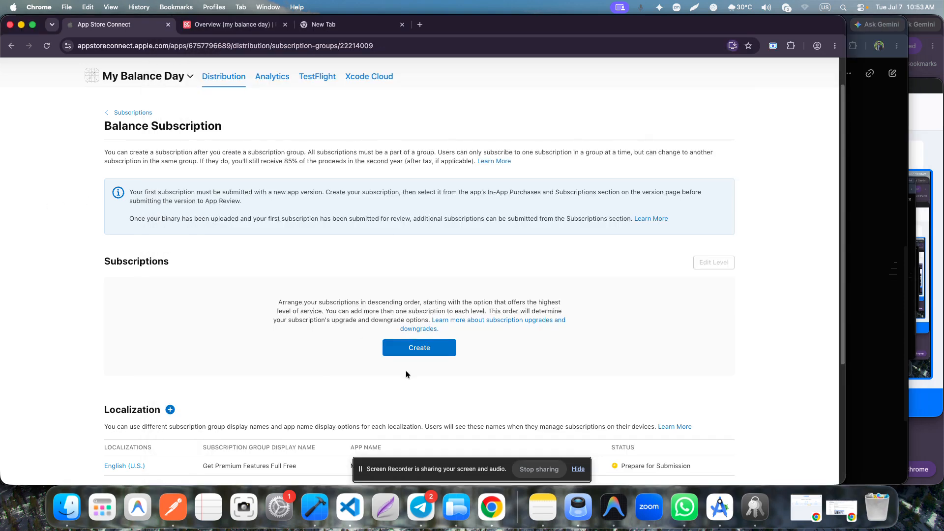
pyautogui.click(438, 345)
pyautogui.click(352, 222)
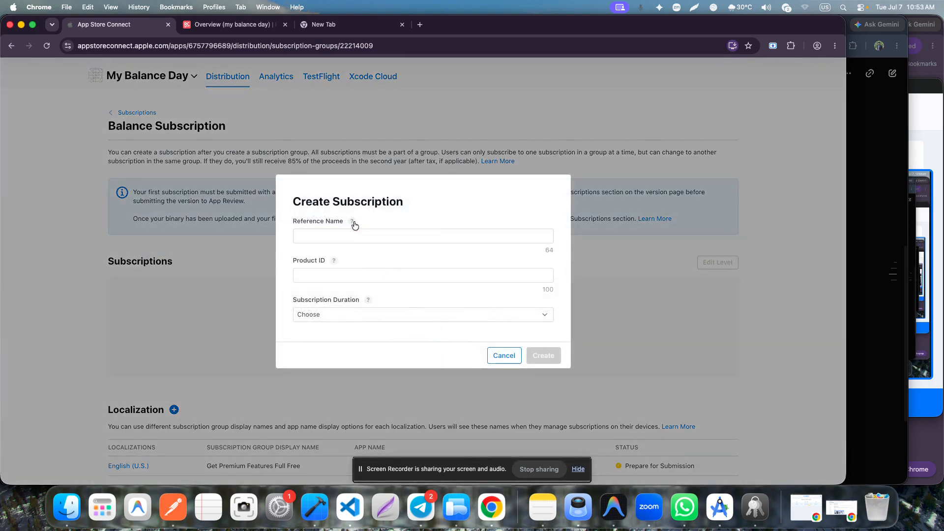
pyautogui.click(452, 245)
pyautogui.click(414, 240)
pyautogui.press('super+shift+v')
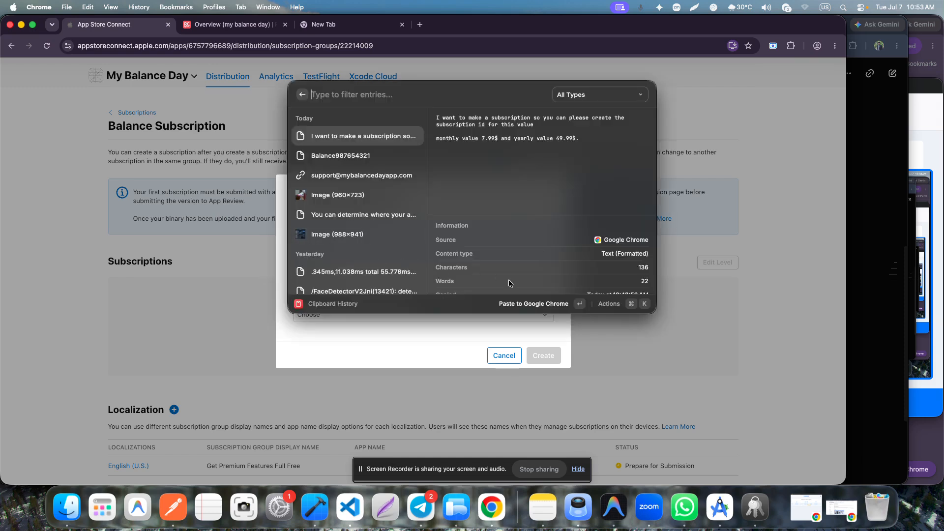
pyautogui.click(339, 334)
pyautogui.click(326, 233)
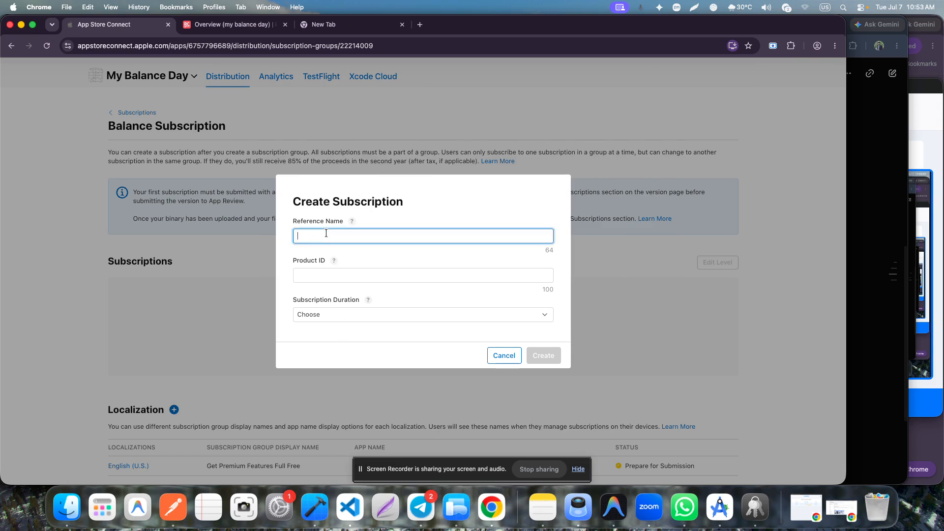
pyautogui.press('super+v')
pyautogui.press('super+a')
pyautogui.press('BackSpace')
# - Copy the plan name "Monthly Subscription" from the Grok chat into the new subscription's reference name
pyautogui.click(867, 158)
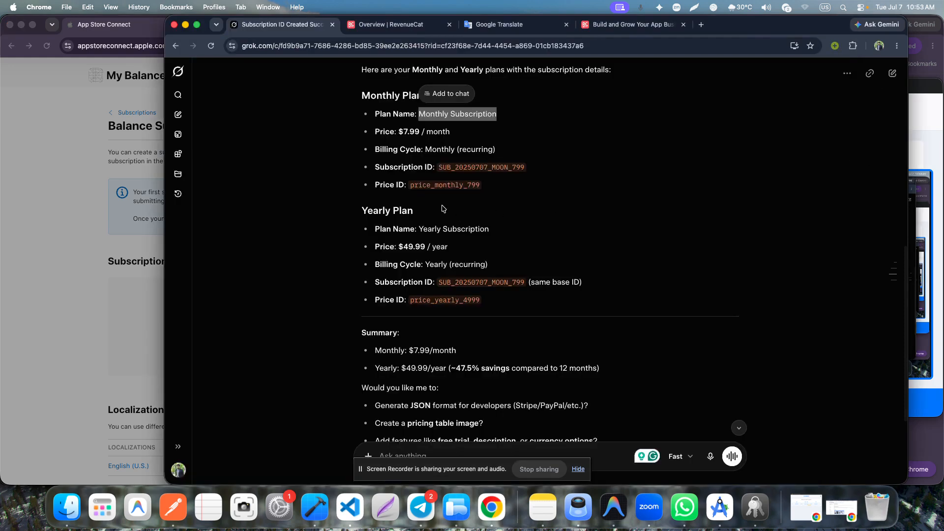
pyautogui.rightClick(431, 112)
pyautogui.click(462, 135)
pyautogui.press('super+grave')
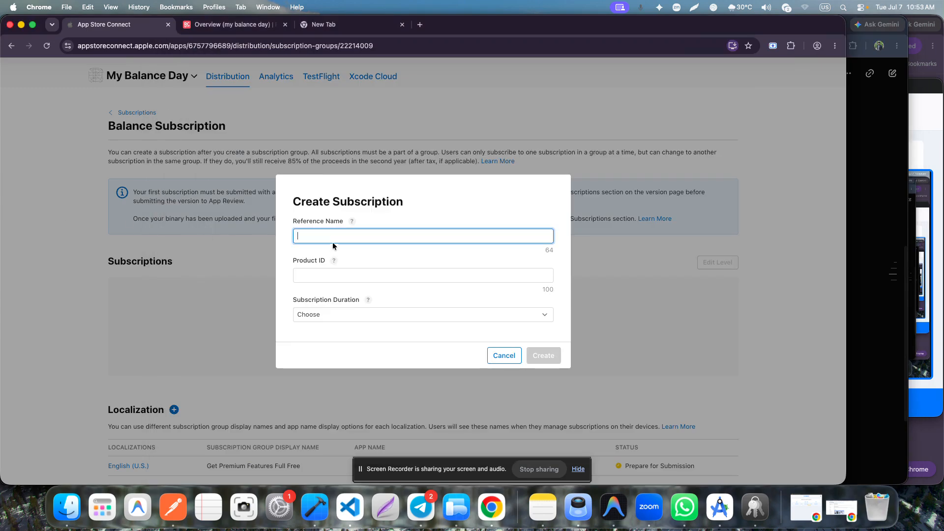
pyautogui.press('super+v')
# - Copy the monthly plan's price ID "price_monthly_799" from the Grok chat into the subscription's product ID
pyautogui.click(319, 276)
pyautogui.press('super+grave')
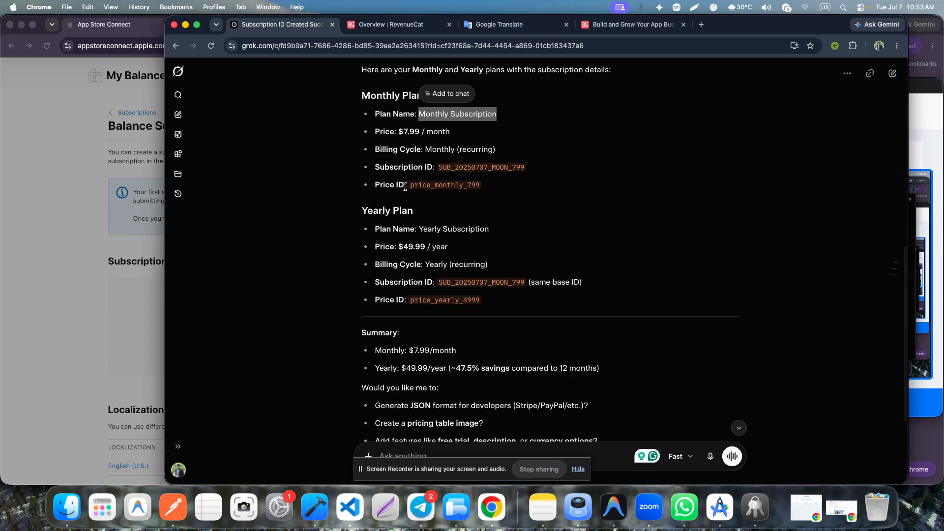
pyautogui.moveTo(410, 185); pyautogui.dragTo(480, 185)
pyautogui.press('super+c')
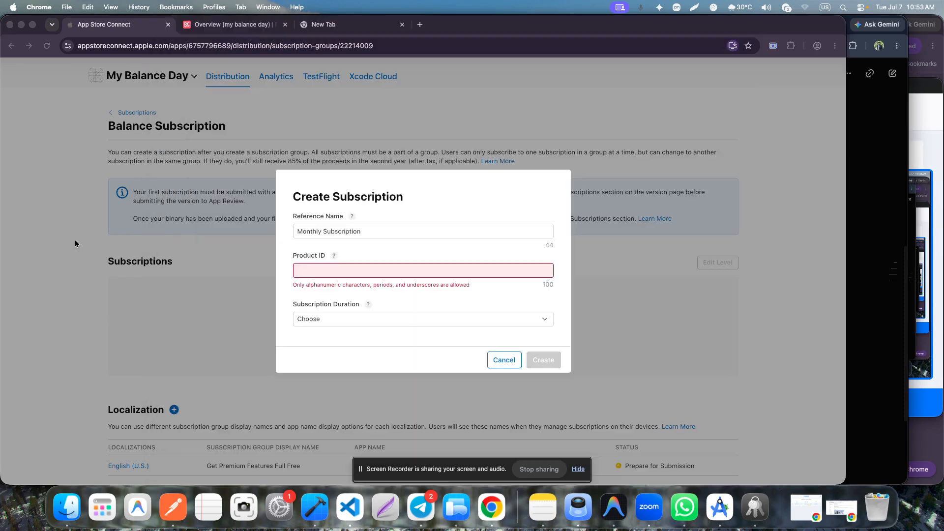
pyautogui.click(75, 240)
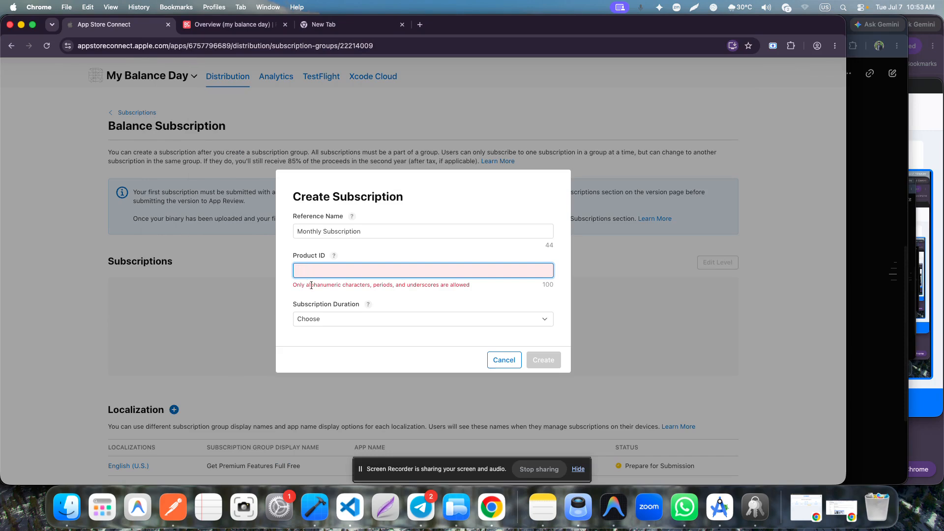
pyautogui.press('super+v')
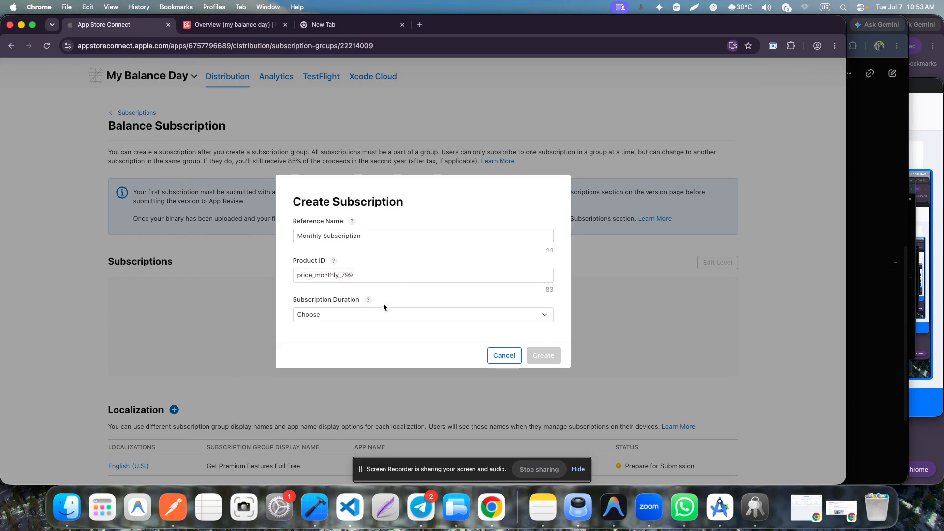
# - Set the subscription duration to 1 month and create the subscription
pyautogui.click(383, 308)
pyautogui.click(338, 338)
pyautogui.click(548, 355)
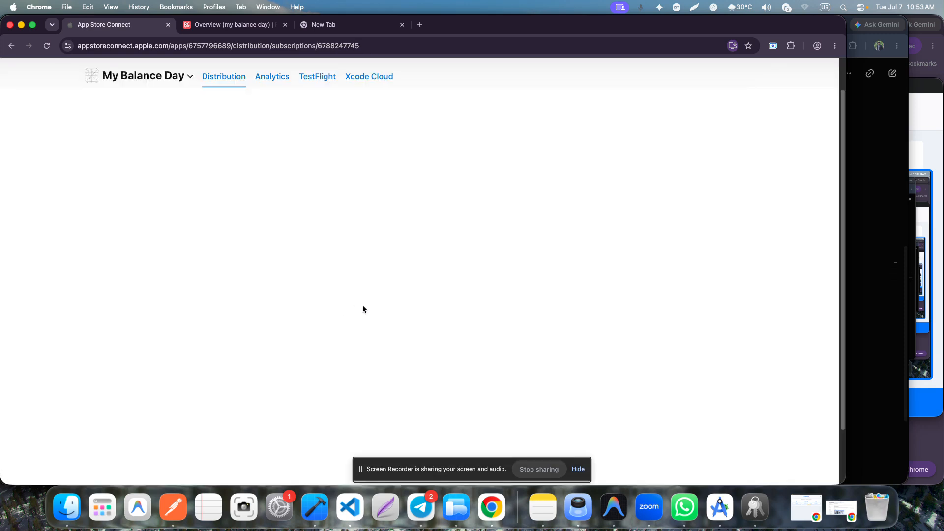
pyautogui.click(179, 251)
pyautogui.click(262, 295)
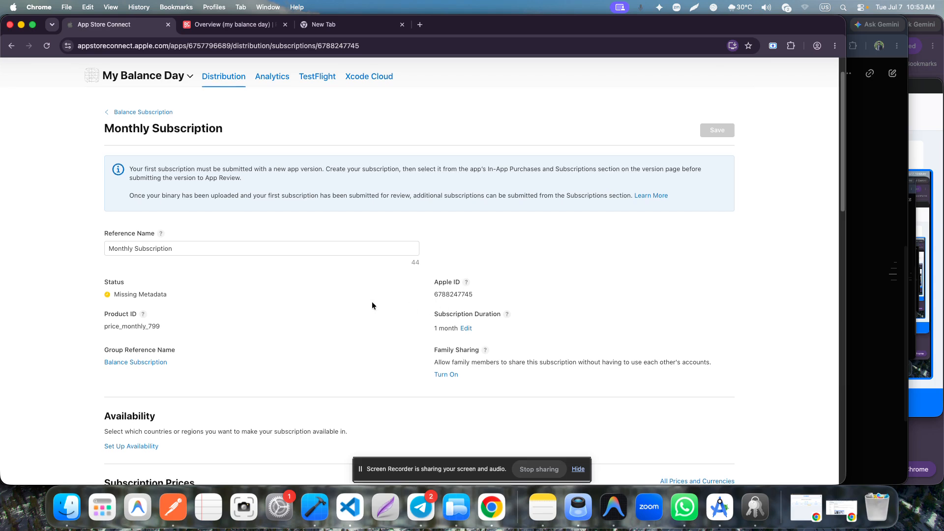
# - Make the monthly subscription available in all countries and regions, and confirm the availability
pyautogui.scroll(-5, 372, 302)
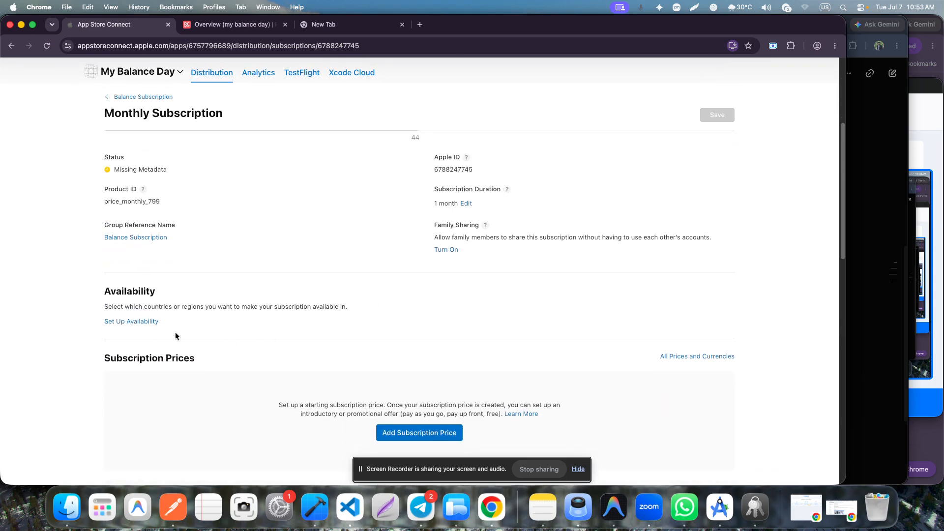
pyautogui.click(151, 325)
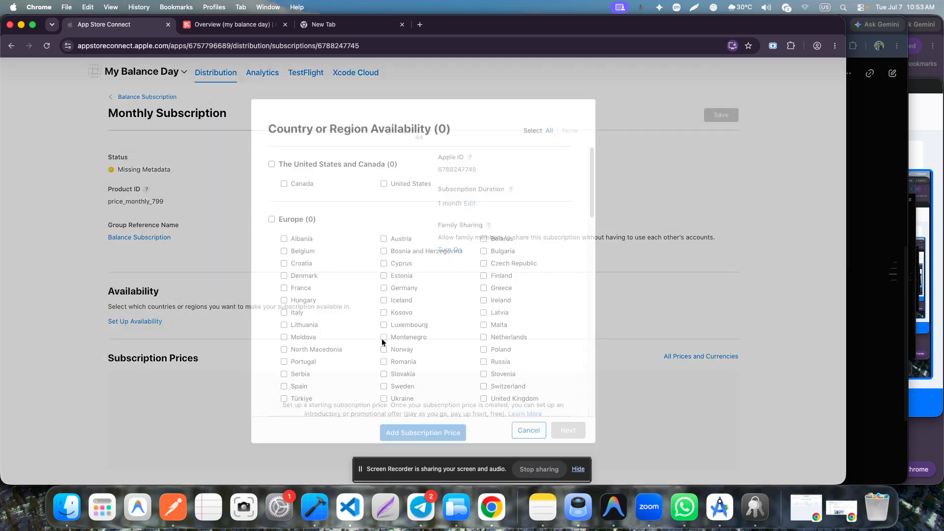
pyautogui.click(271, 164)
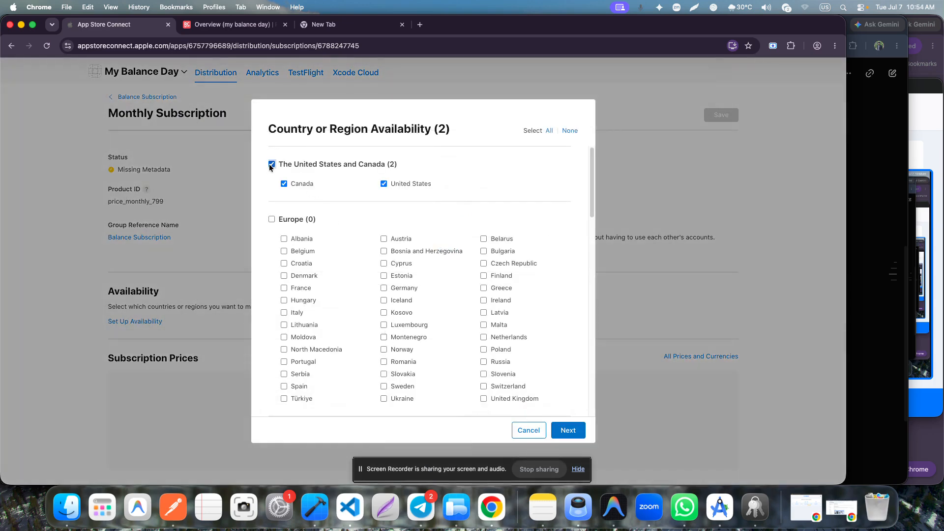
pyautogui.click(549, 131)
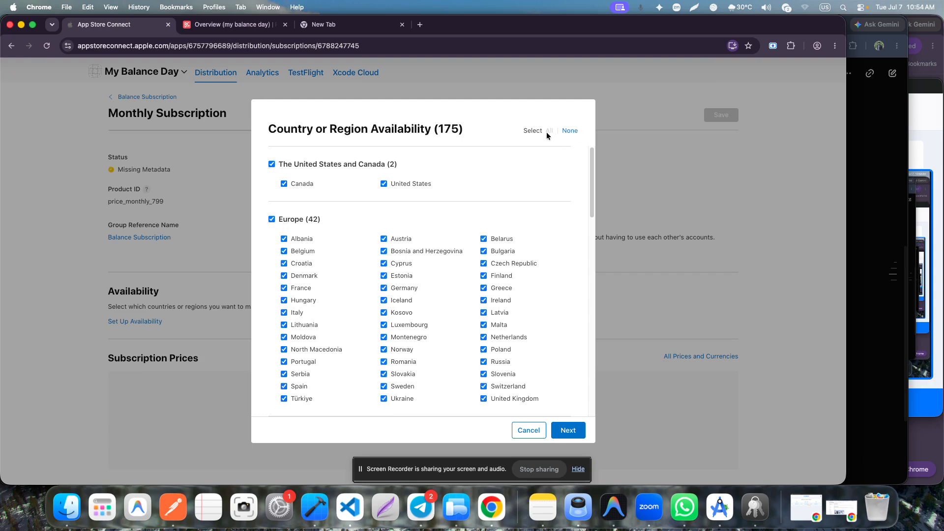
pyautogui.scroll(-10, 428, 324)
pyautogui.click(563, 433)
pyautogui.scroll(-20, 365, 361)
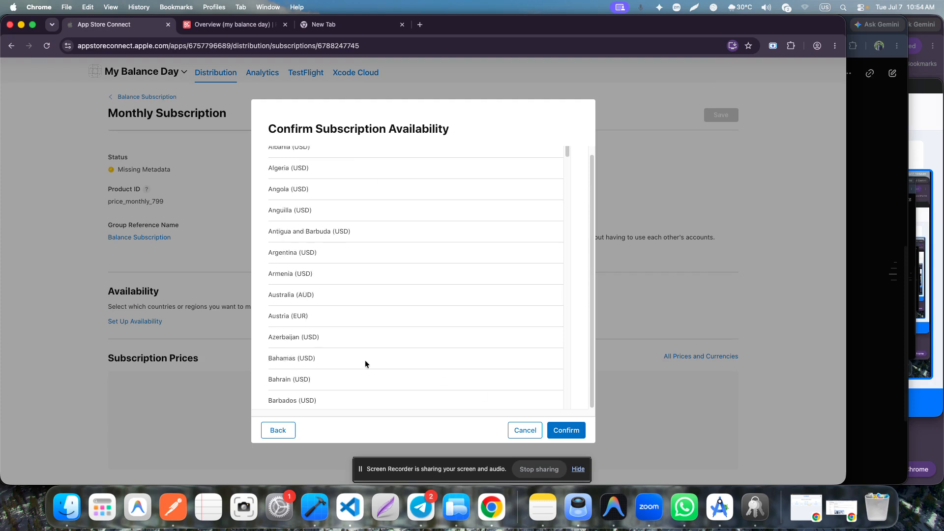
pyautogui.click(550, 433)
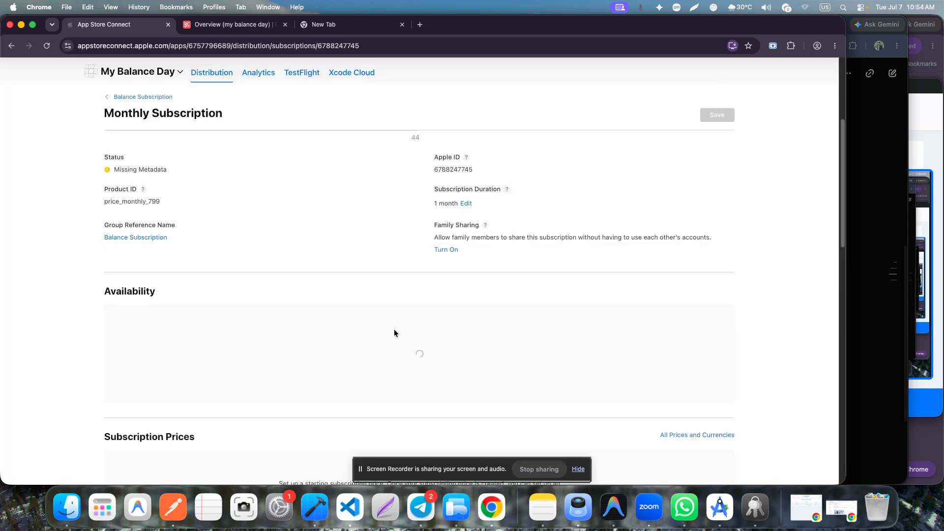
# - Add a subscription price of $7.99 based on United States (USD), accepting the calculated prices for the other countries or regions
pyautogui.scroll(-5, 459, 330)
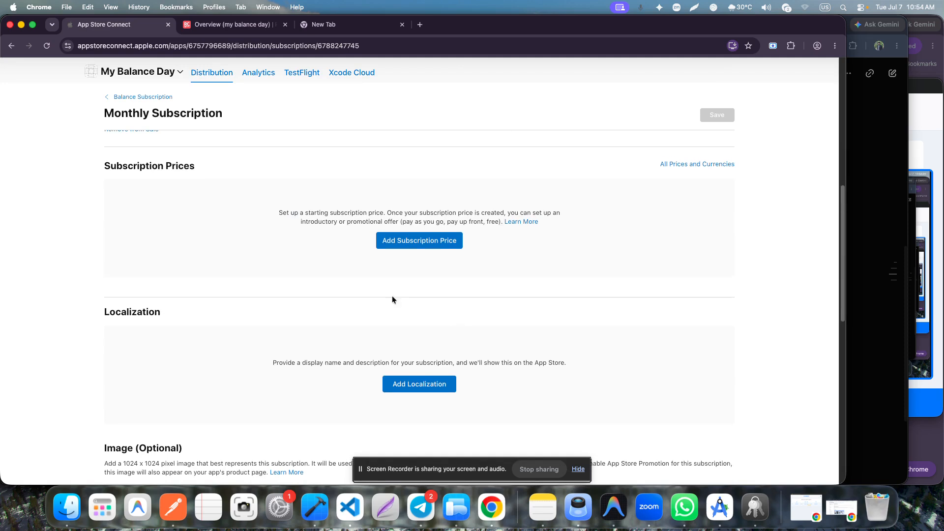
pyautogui.click(432, 242)
pyautogui.click(414, 294)
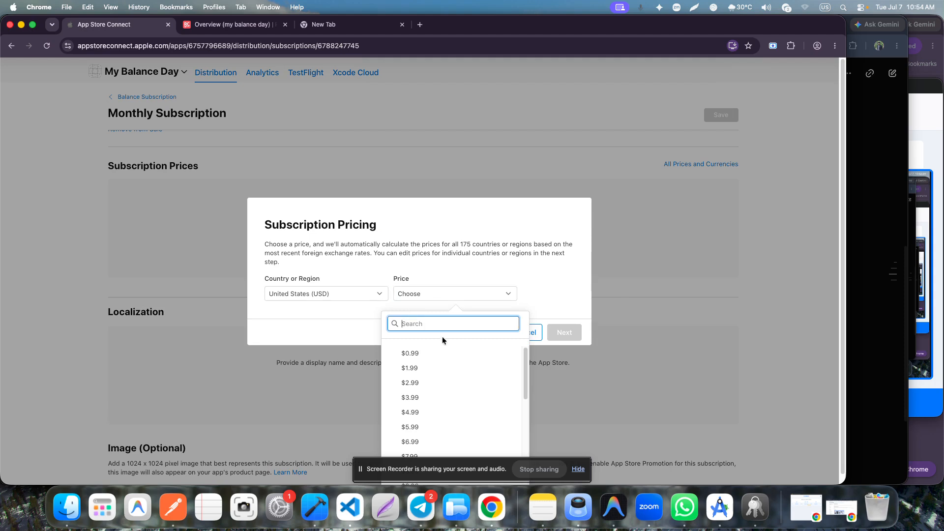
pyautogui.write('7')
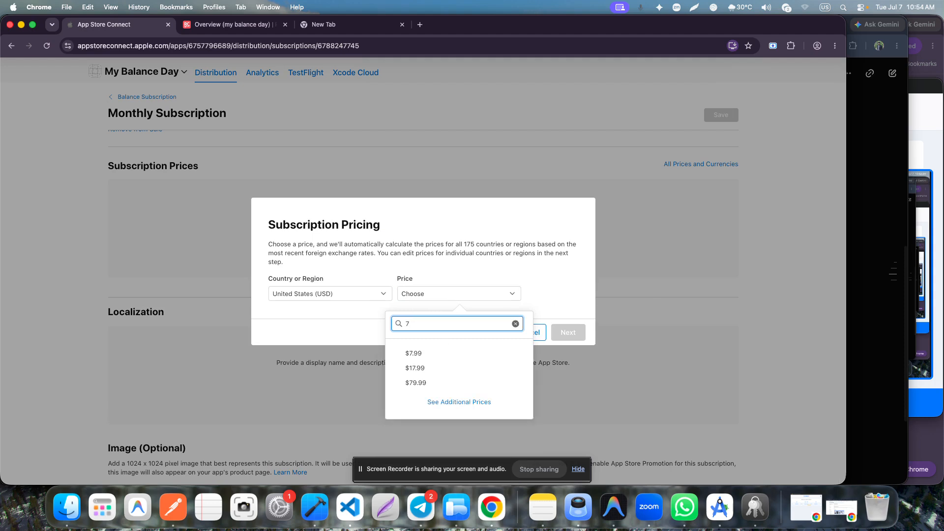
pyautogui.click(440, 354)
pyautogui.click(563, 334)
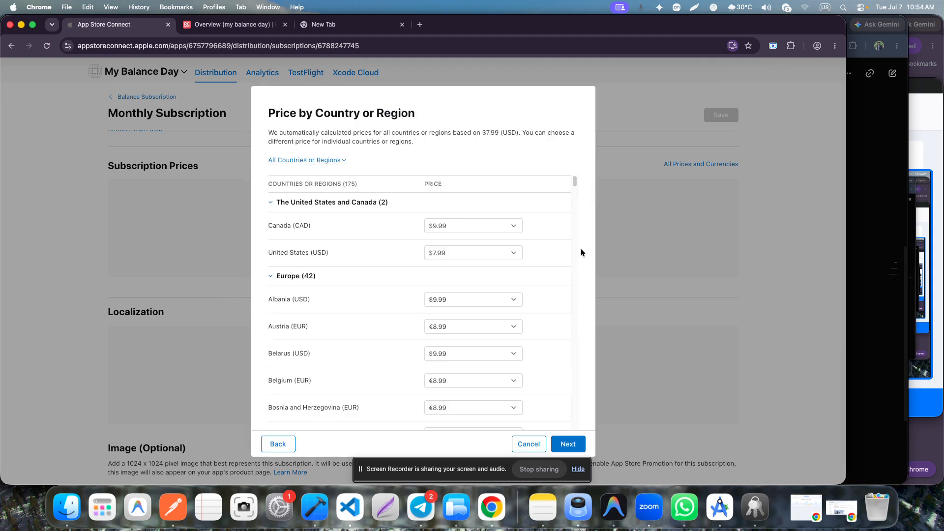
pyautogui.click(571, 445)
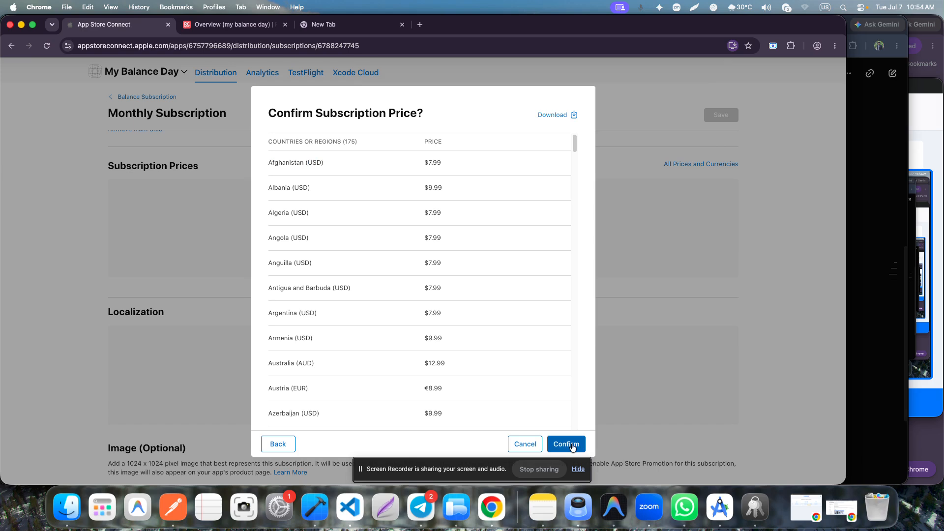
pyautogui.click(572, 445)
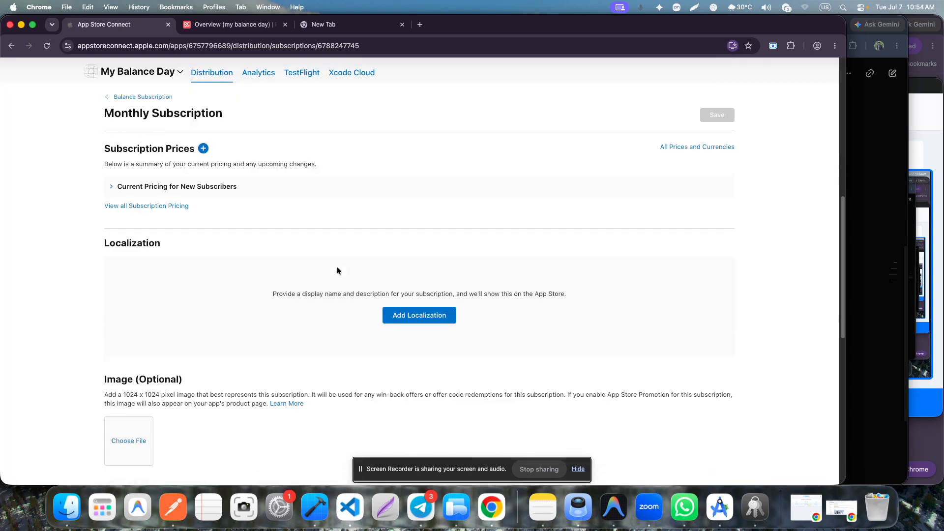
# - Start creating an introductory offer for the monthly subscription, keeping all countries and regions selected
pyautogui.scroll(3, 369, 215)
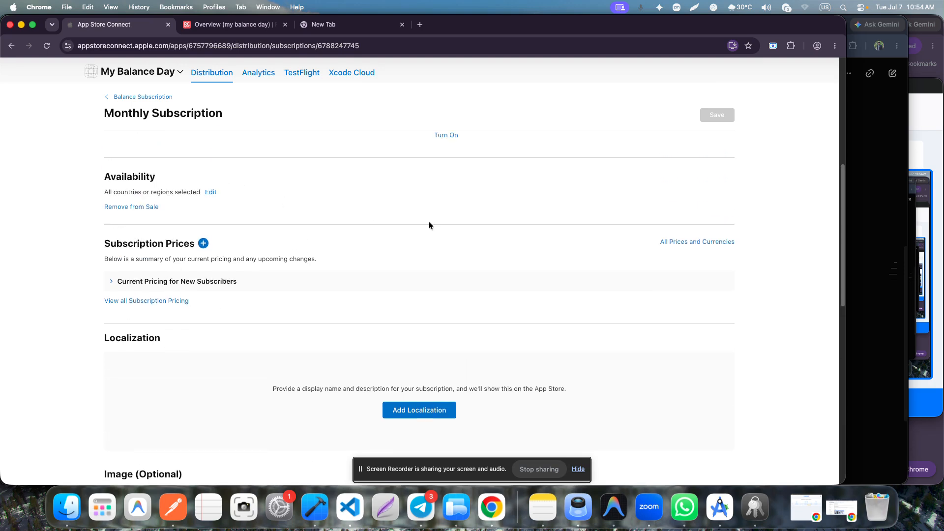
pyautogui.scroll(3, 409, 292)
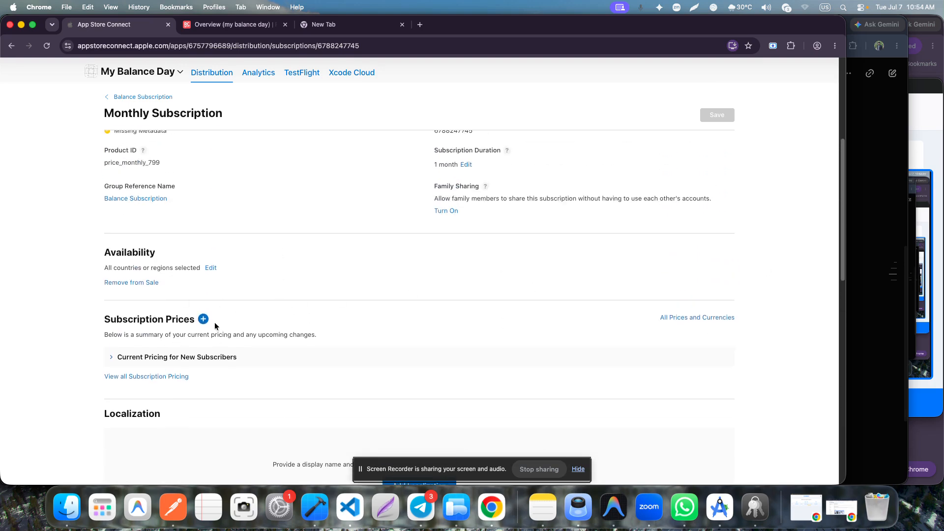
pyautogui.click(113, 359)
pyautogui.click(113, 360)
pyautogui.click(203, 319)
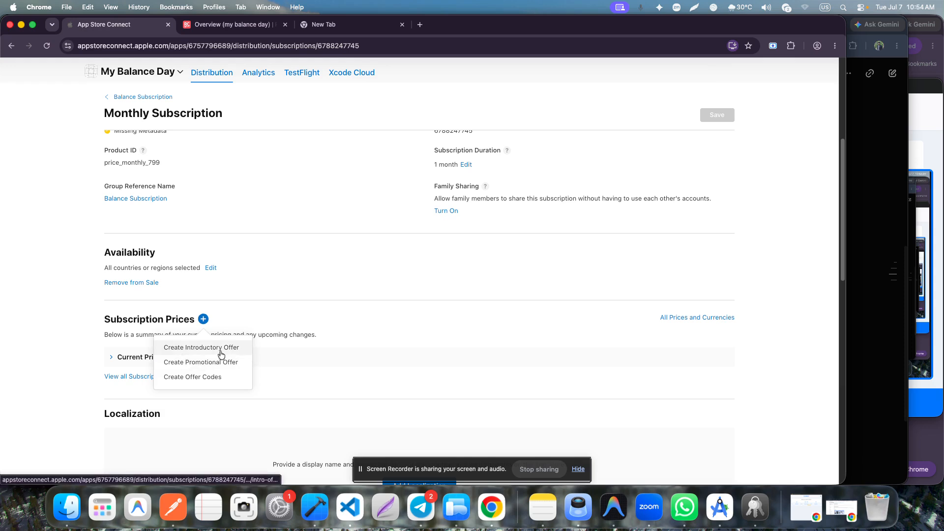
pyautogui.click(198, 348)
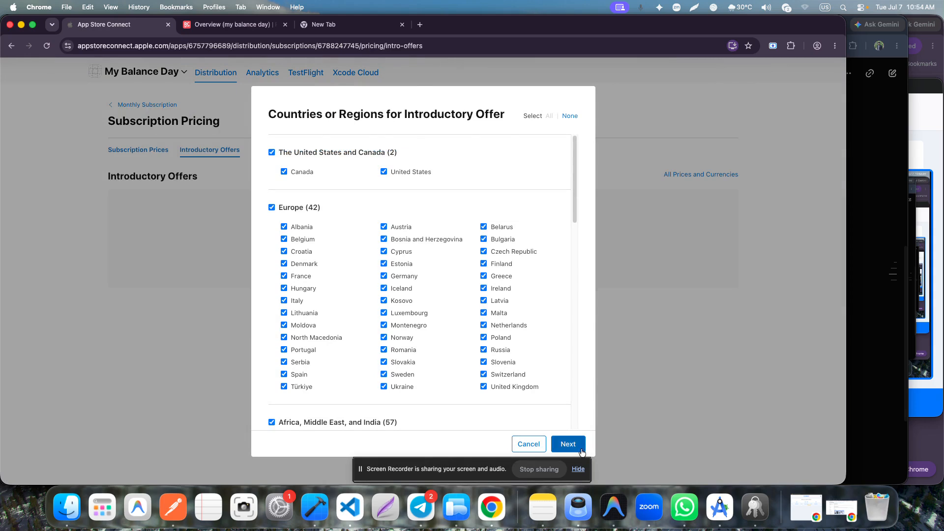
pyautogui.click(580, 447)
# - Set the introductory offer to start on Jul 7, 2026 with no end date
pyautogui.click(298, 149)
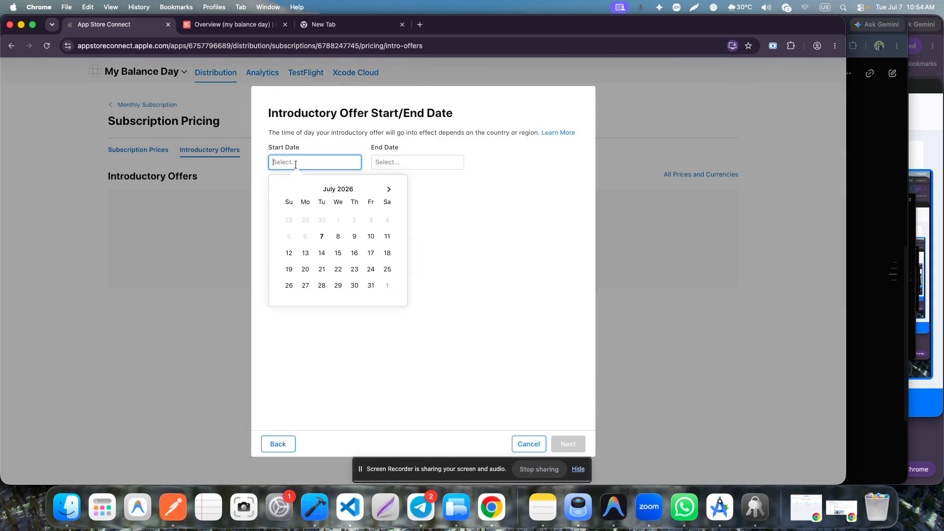
pyautogui.click(321, 238)
pyautogui.click(393, 162)
pyautogui.click(446, 316)
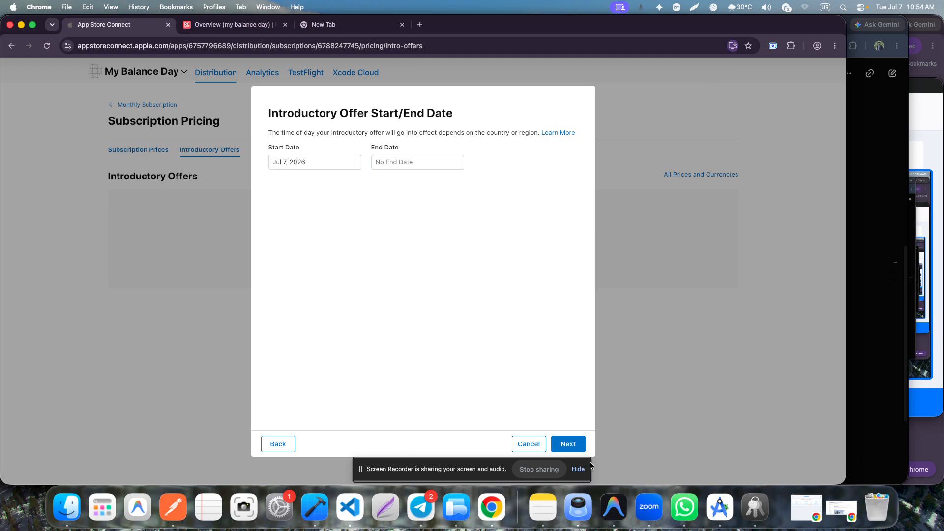
pyautogui.click(568, 444)
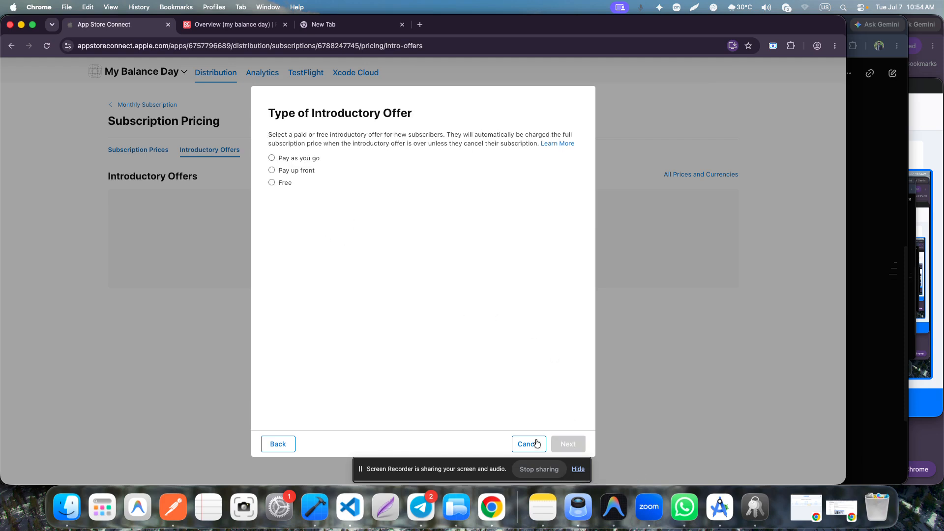
# - Make the introductory offer free for 1 week and confirm it
pyautogui.click(272, 182)
pyautogui.click(308, 228)
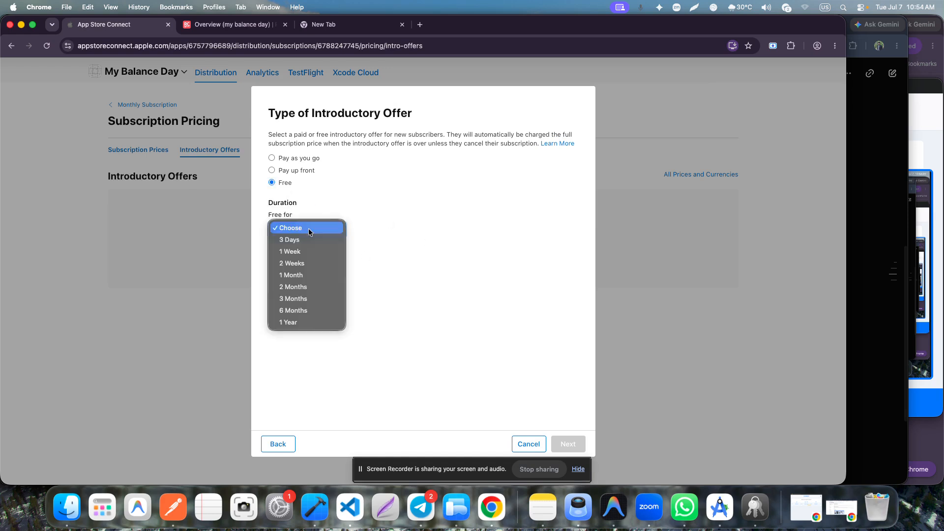
pyautogui.click(311, 253)
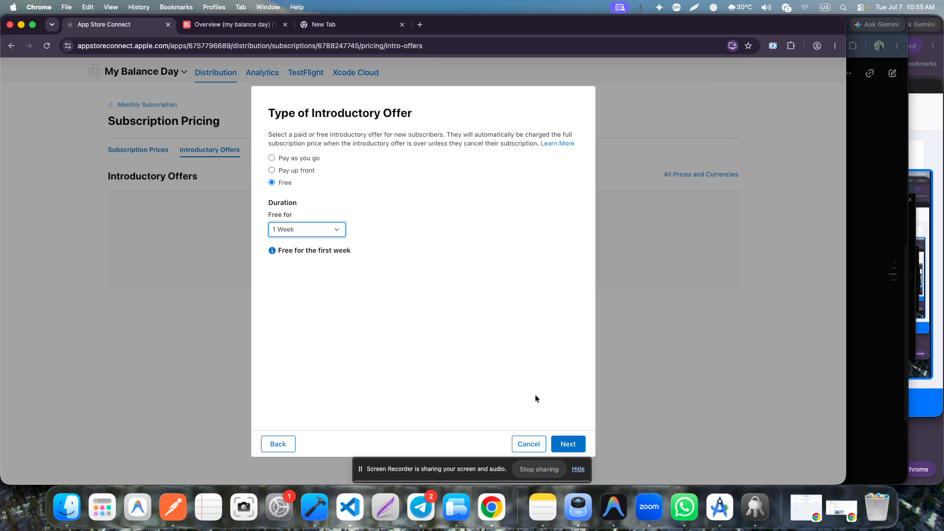
pyautogui.click(568, 444)
pyautogui.scroll(-10, 520, 390)
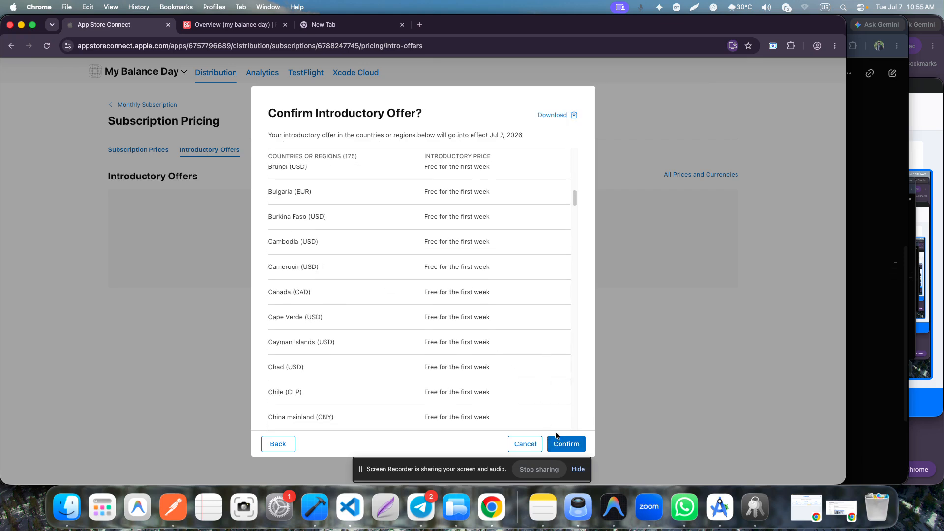
pyautogui.click(566, 444)
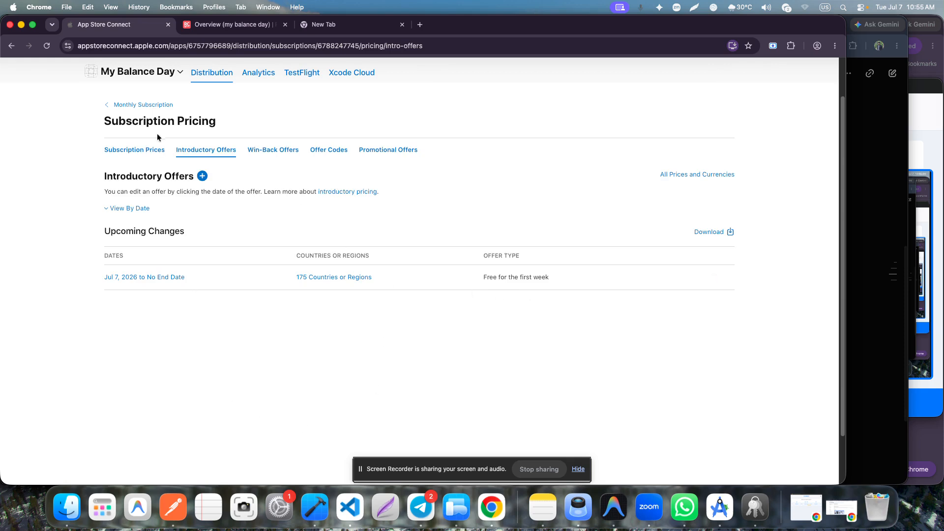
# - Return to the monthly subscription's details and start adding an App Store localization in English (U.S.)
pyautogui.click(143, 105)
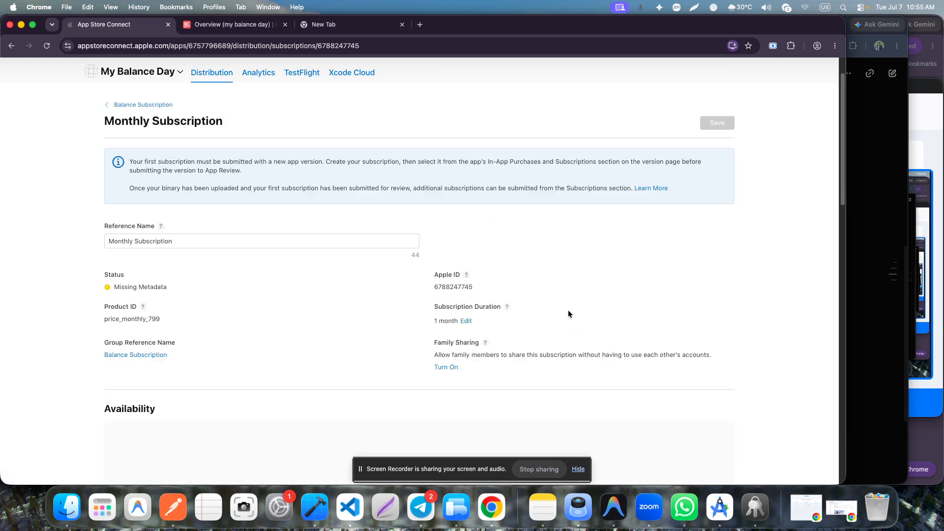
pyautogui.scroll(-5, 562, 315)
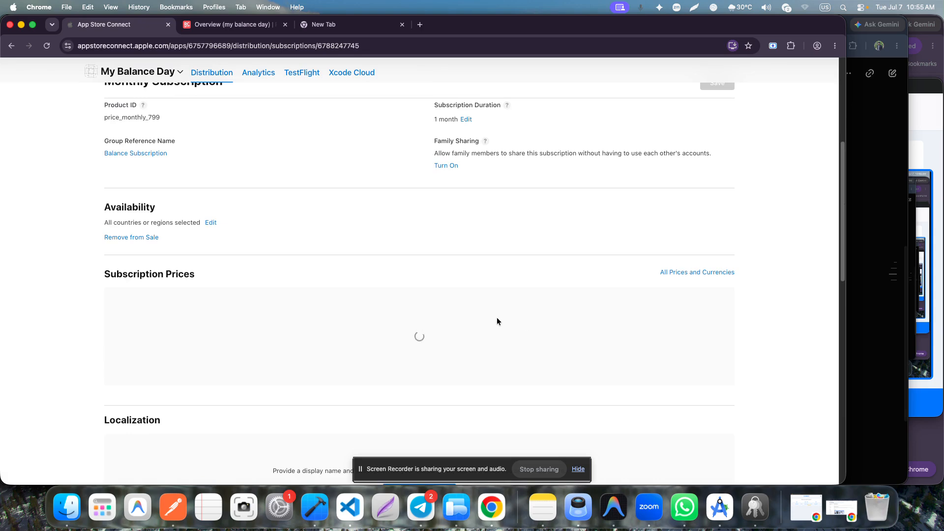
pyautogui.scroll(-6, 499, 321)
pyautogui.click(415, 228)
pyautogui.click(300, 276)
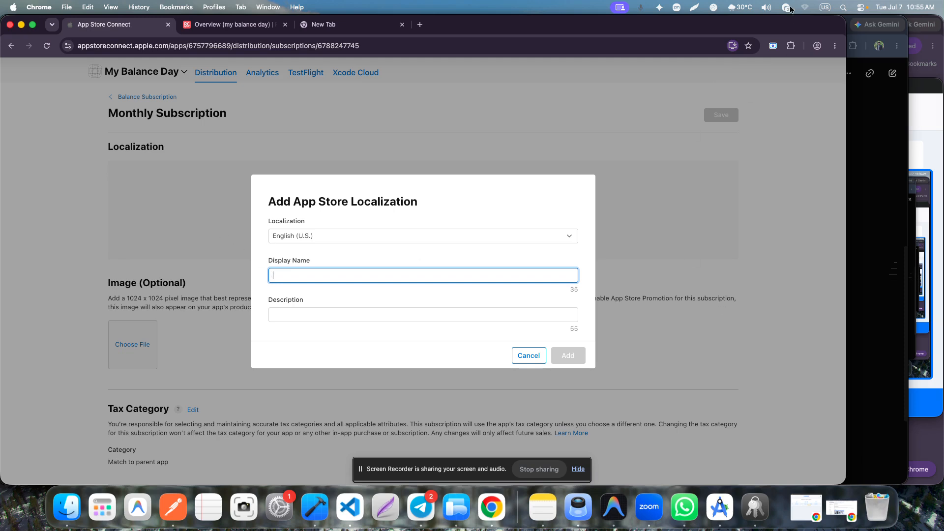
# - Capture the localization dialog with Lightshot, outline its Display Name and Description fields with rectangles, and copy the screenshot
pyautogui.click(694, 7)
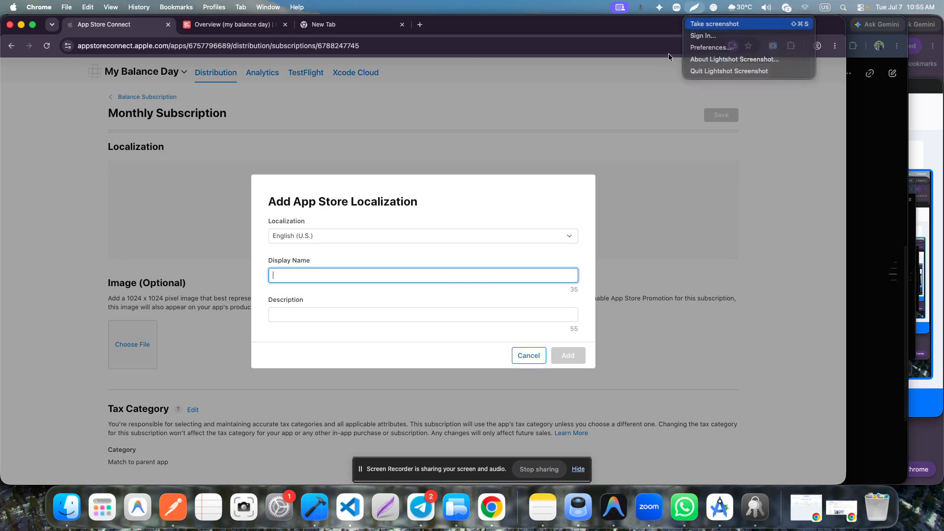
pyautogui.click(703, 25)
pyautogui.moveTo(206, 145)
pyautogui.mouseDown()
pyautogui.moveTo(281, 202)
pyautogui.moveTo(651, 393)
pyautogui.mouseUp()
pyautogui.click(660, 334)
pyautogui.moveTo(267, 258)
pyautogui.mouseDown()
pyautogui.moveTo(542, 298)
pyautogui.moveTo(604, 294)
pyautogui.moveTo(584, 290)
pyautogui.mouseUp()
pyautogui.moveTo(267, 296); pyautogui.dragTo(582, 328)
pyautogui.click(609, 403)
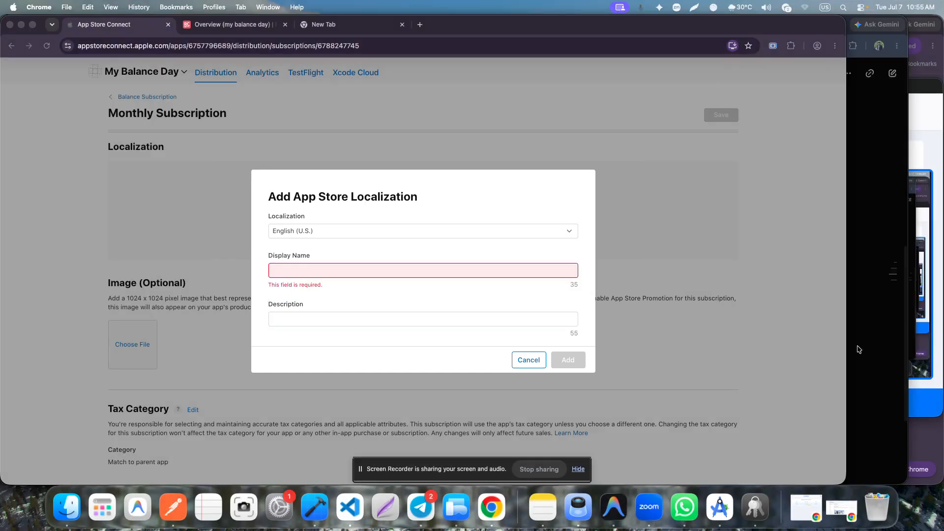
# - Switch to the Grok chat, hide the screen-sharing notice, and send the copied screenshot of the localization dialog
pyautogui.click(866, 339)
pyautogui.scroll(-3, 450, 424)
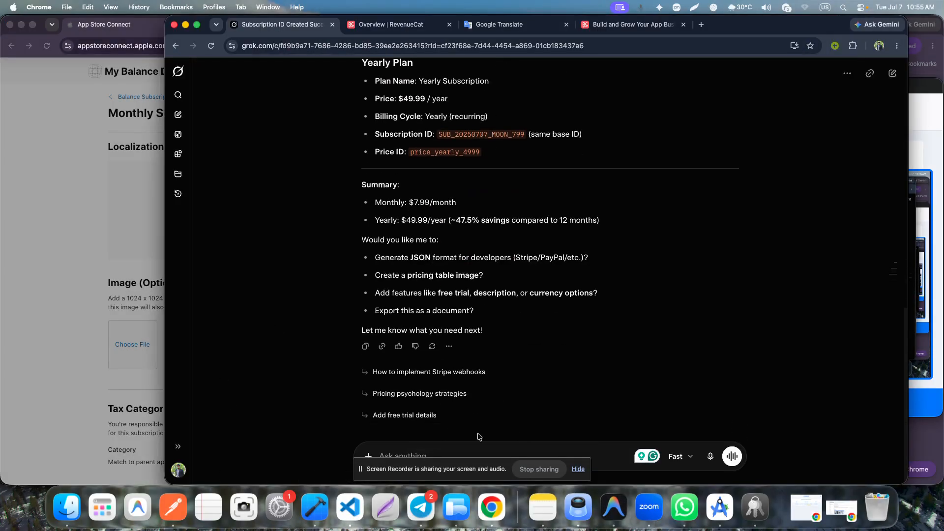
pyautogui.click(579, 470)
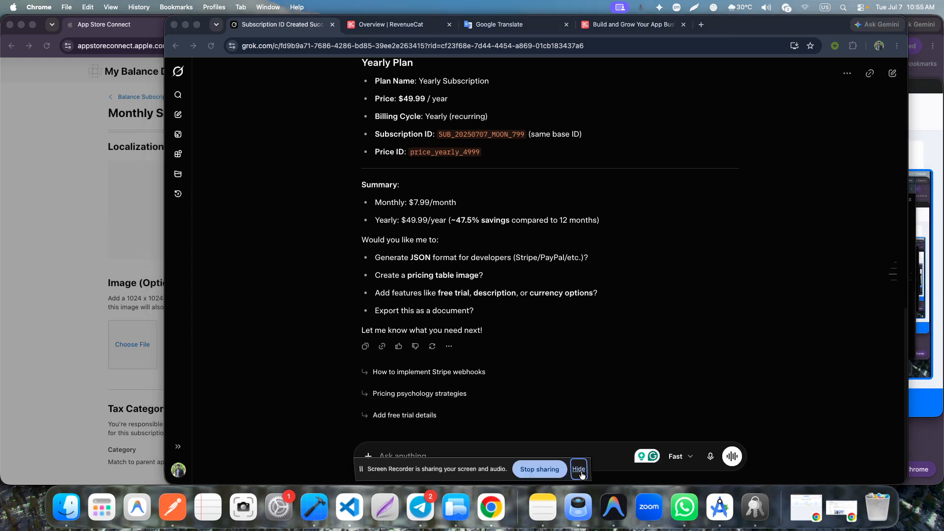
pyautogui.click(578, 470)
pyautogui.press('super+v')
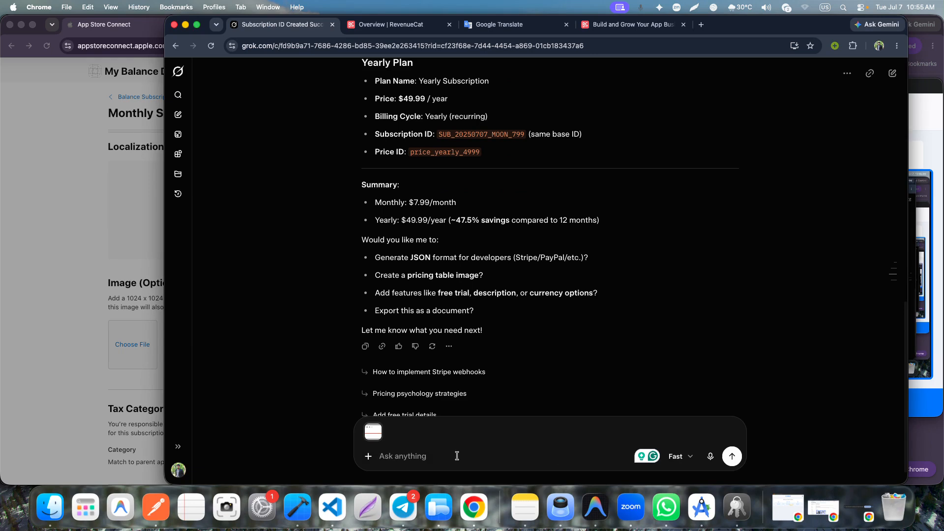
pyautogui.press('Return')
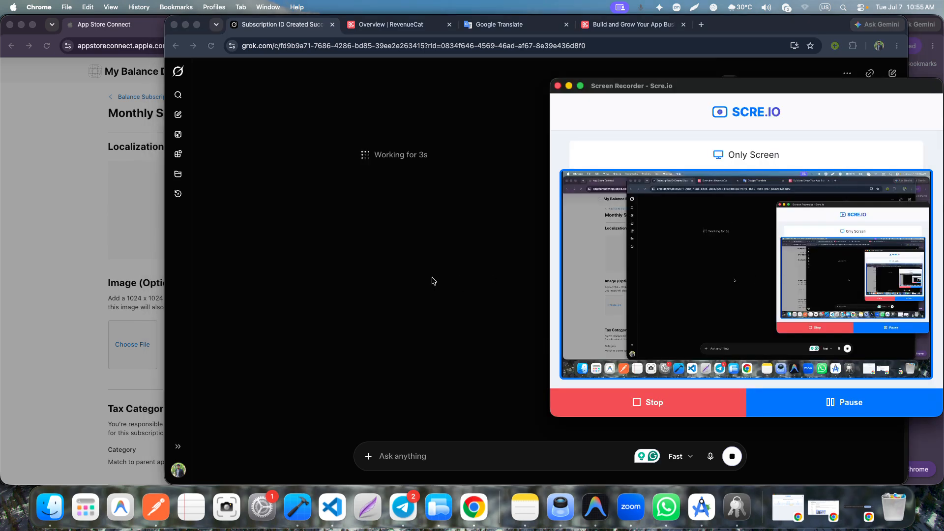
# - Copy the recommended display name "Premium Monthly" from Grok's reply
pyautogui.moveTo(815, 27)
pyautogui.mouseDown()
pyautogui.moveTo(634, 28)
pyautogui.moveTo(827, 18)
pyautogui.mouseUp()
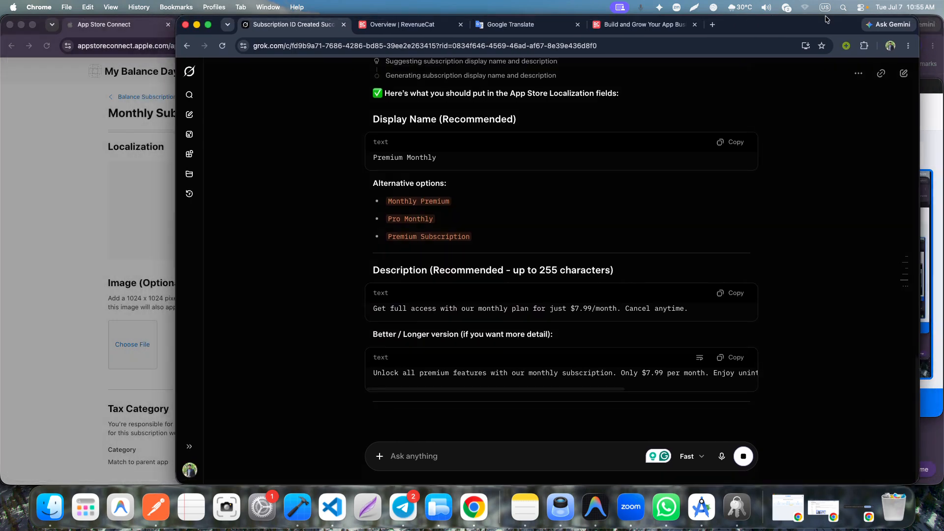
pyautogui.scroll(3, 468, 299)
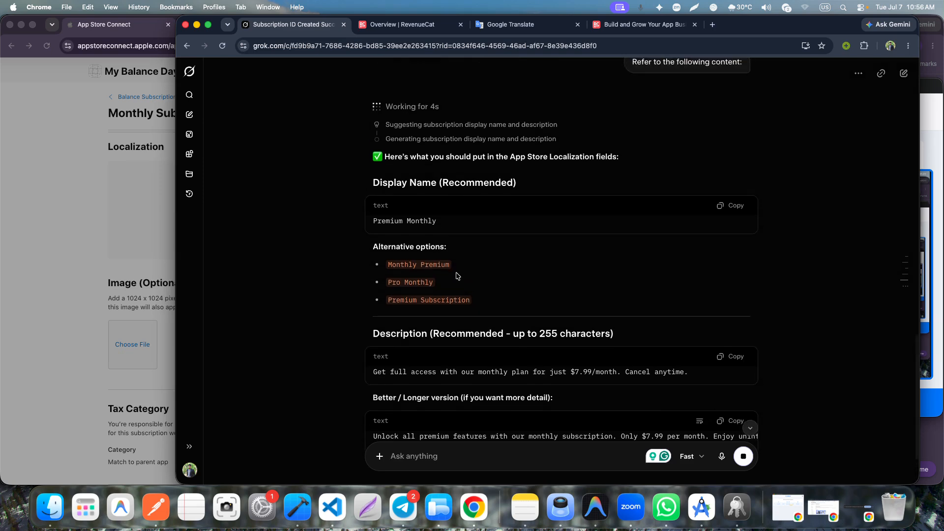
pyautogui.click(732, 205)
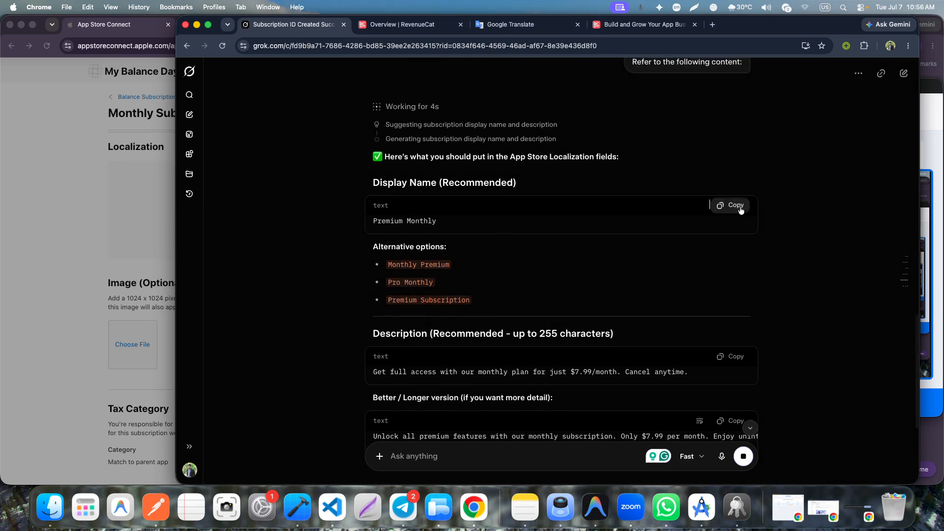
# - Set the localization's display name to "Premium Monthly" and its description to Grok's text "Get full access with our monthly plan for just $7.99/month. Cancel anytime."
pyautogui.click(125, 237)
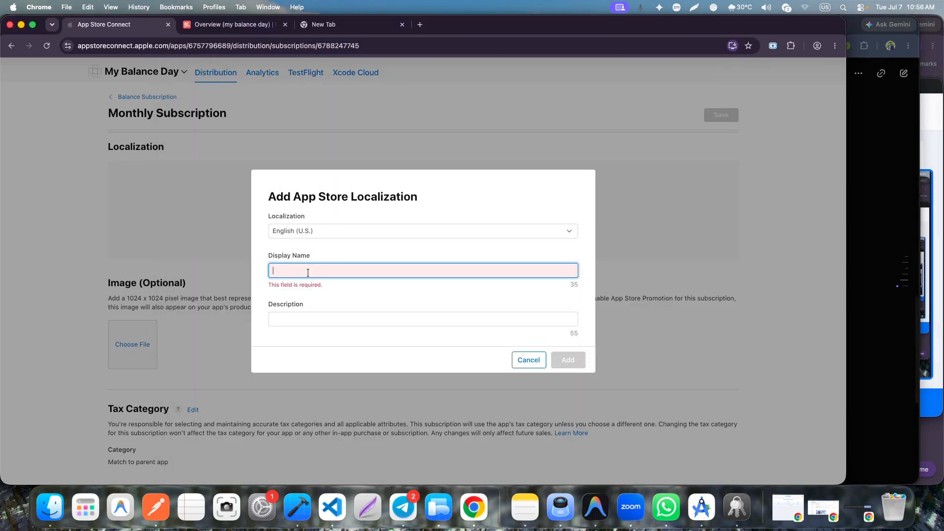
pyautogui.press('super+v')
pyautogui.click(859, 270)
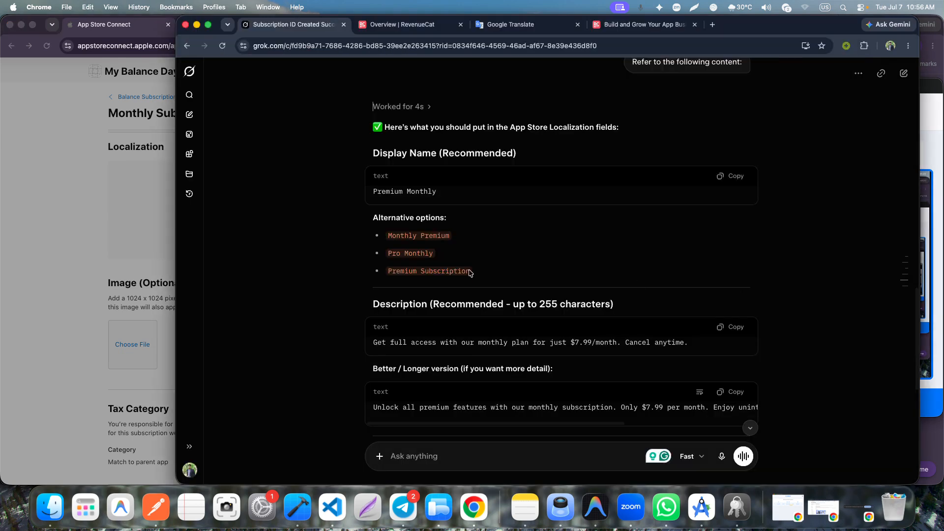
pyautogui.scroll(-3, 462, 276)
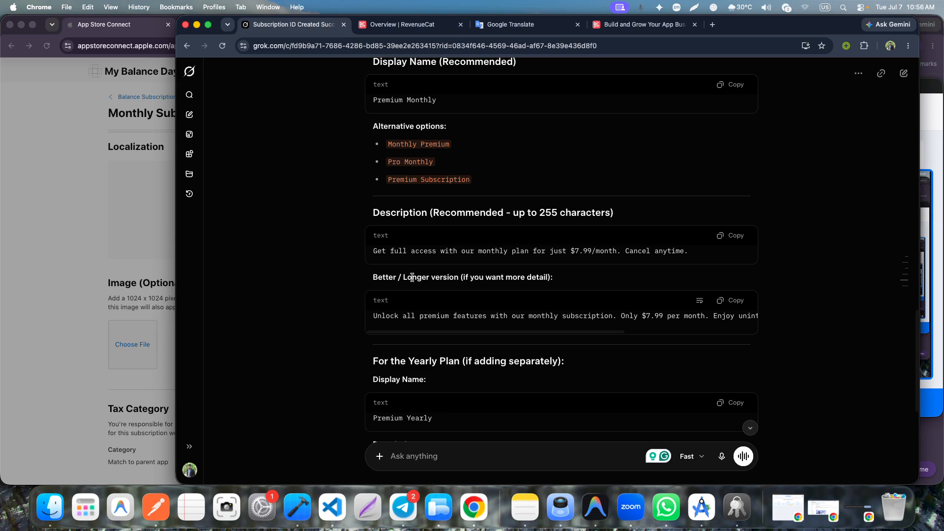
pyautogui.click(729, 238)
pyautogui.click(156, 289)
pyautogui.click(310, 311)
pyautogui.press('super+v')
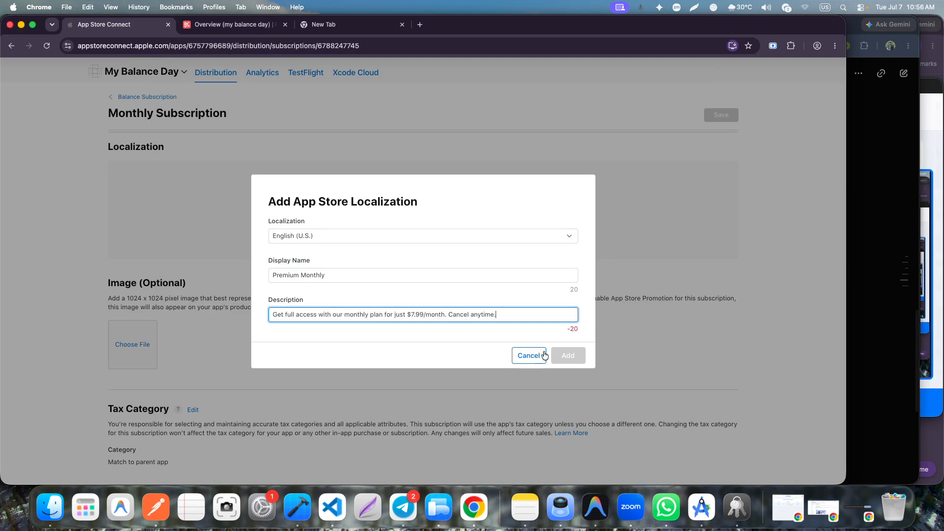
pyautogui.click(530, 333)
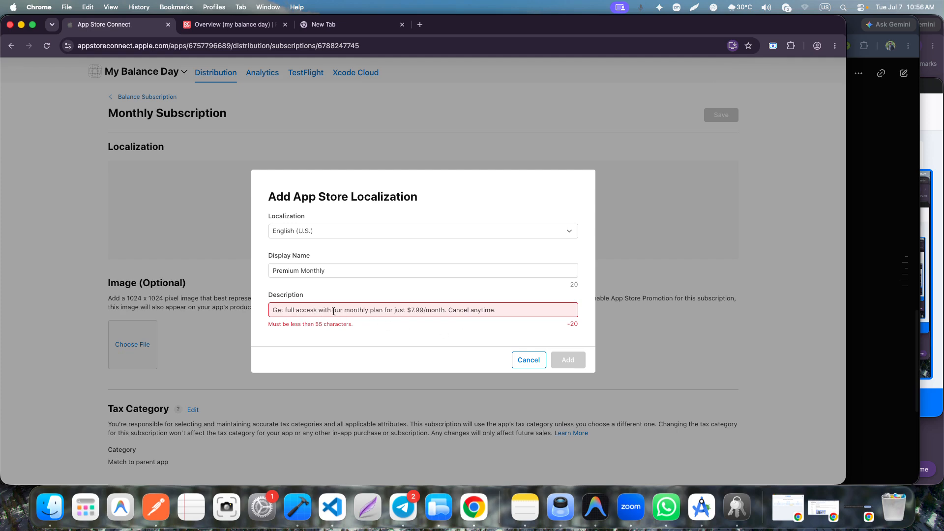
# - Remove the words "our monthly plan" from the localization description
pyautogui.moveTo(333, 311); pyautogui.dragTo(384, 311)
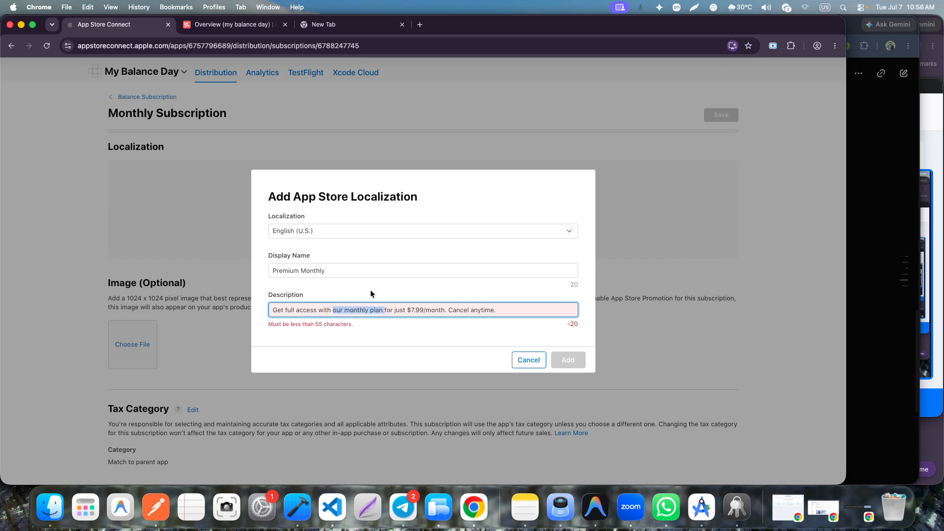
pyautogui.press('BackSpace')
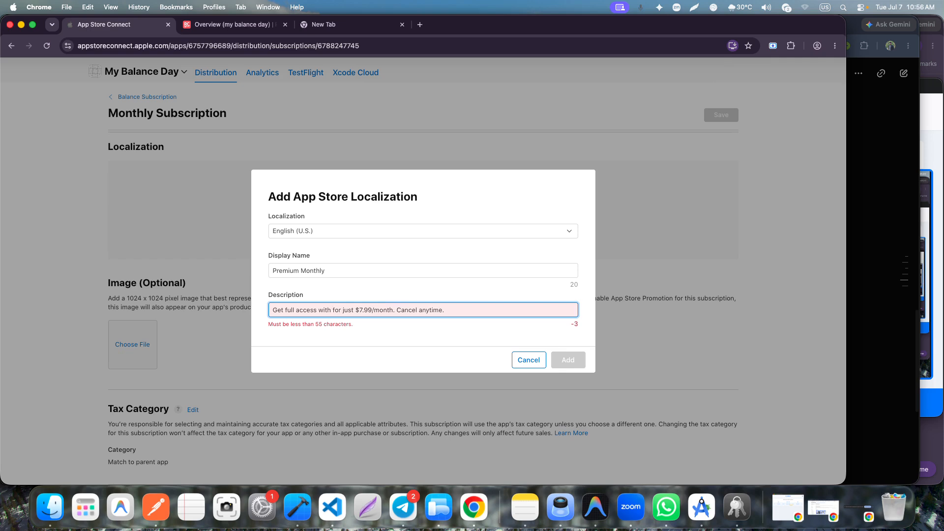
pyautogui.click(457, 335)
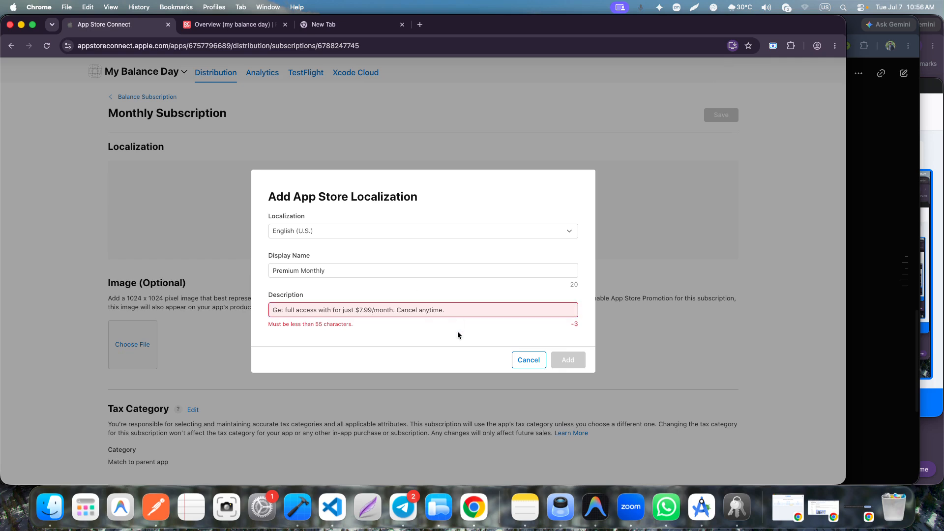
# - Shorten the localization description further to "Get full access just $7.99/month. Cancel anytime."
pyautogui.click(341, 311)
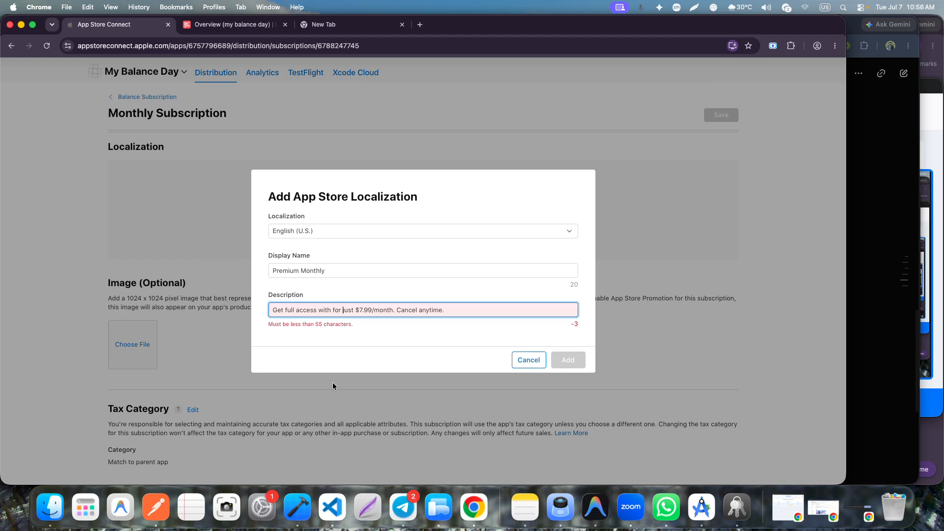
pyautogui.press('BackSpace')
pyautogui.press('BackSpace')
pyautogui.press('BackSpace')
pyautogui.press('BackSpace')
pyautogui.press('BackSpace')
pyautogui.write(',')
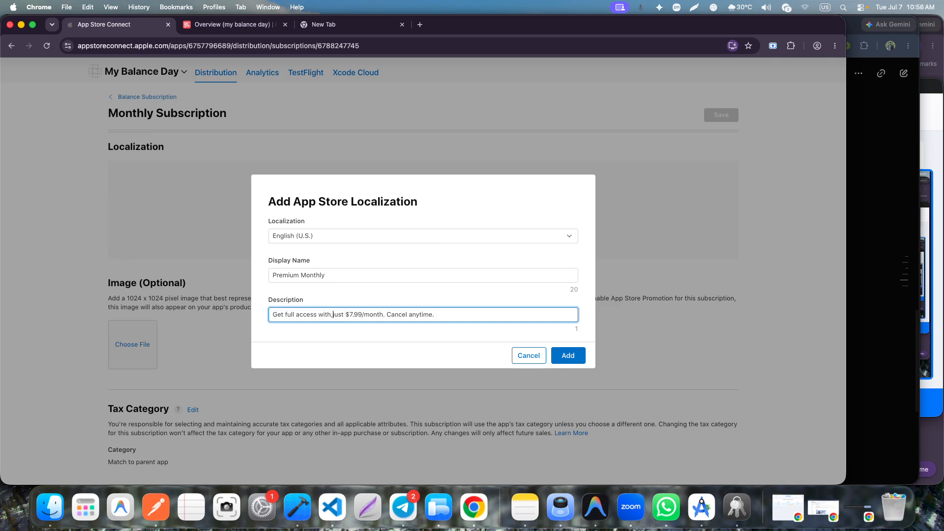
pyautogui.press('BackSpace')
pyautogui.press('BackSpace')
pyautogui.press('BackSpace')
pyautogui.press('BackSpace')
pyautogui.press('BackSpace')
pyautogui.press('BackSpace')
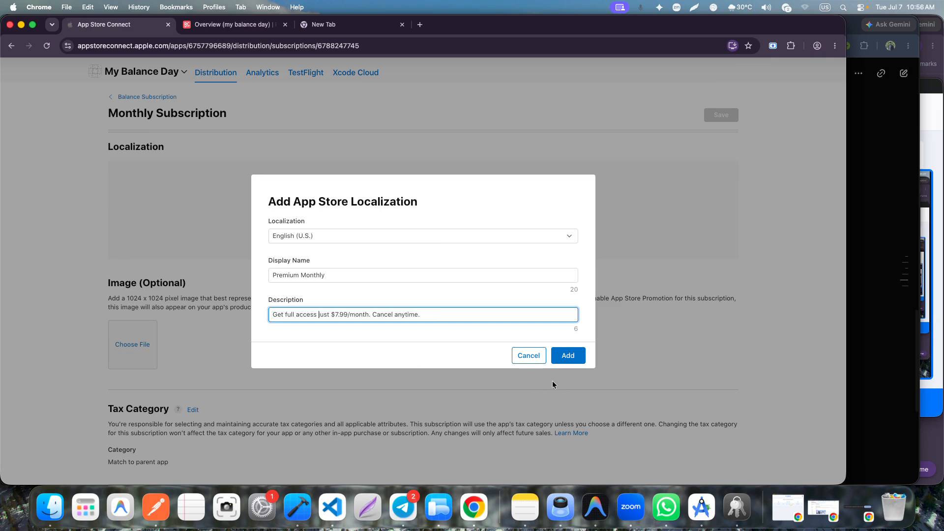
# - Add the English (U.S.) App Store localization to the monthly subscription
pyautogui.click(462, 333)
pyautogui.click(561, 355)
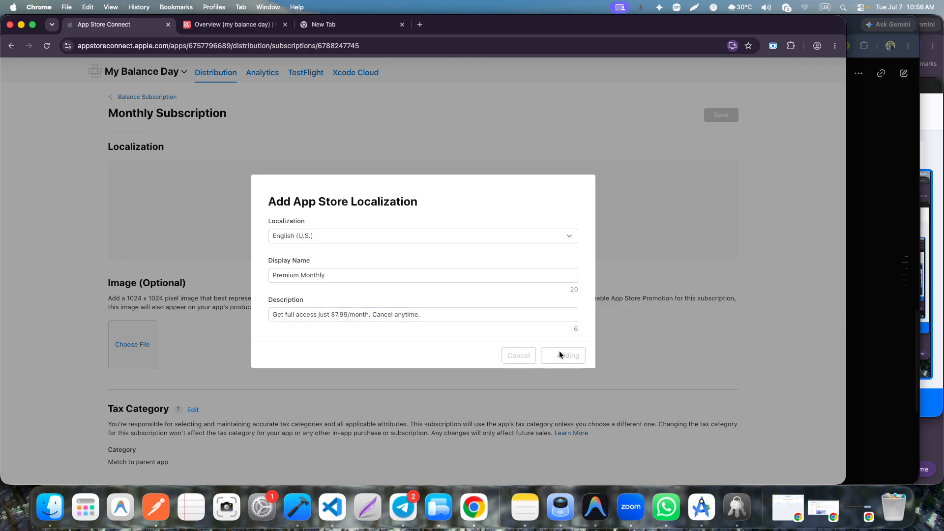
pyautogui.click(431, 313)
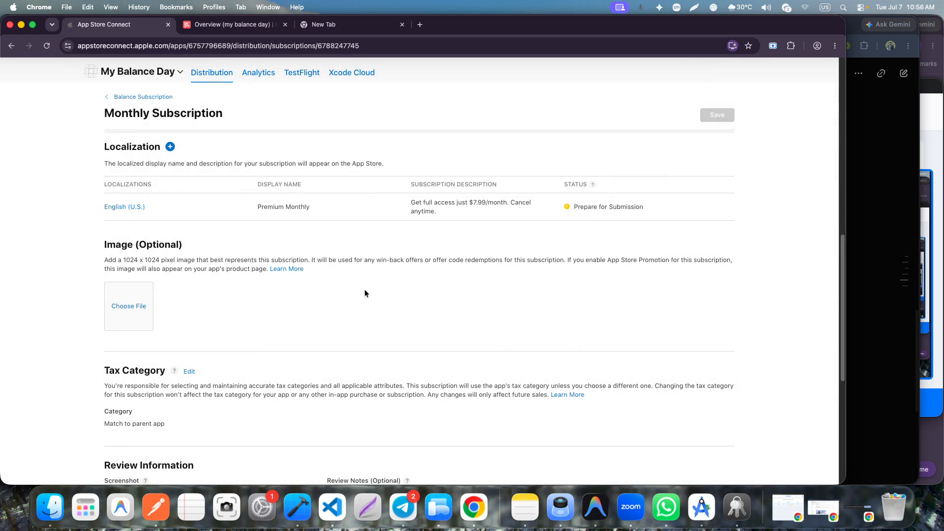
# - Review the monthly subscription's page and return to the Balance Subscription group
pyautogui.scroll(-4, 498, 265)
pyautogui.scroll(10, 442, 305)
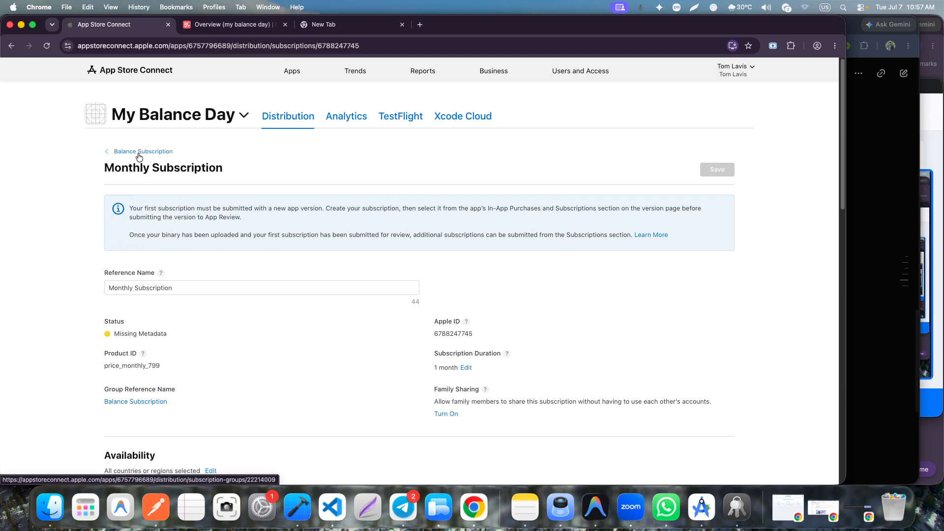
pyautogui.scroll(-10, 222, 320)
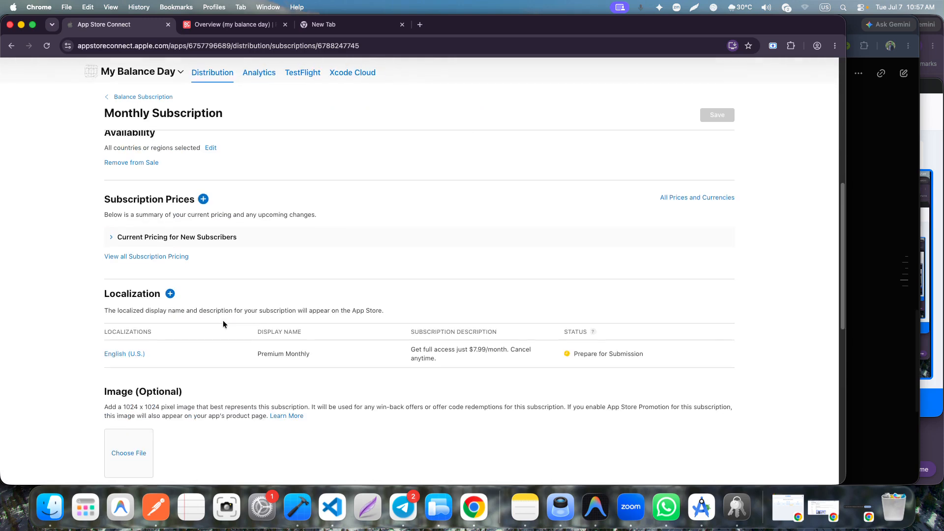
pyautogui.scroll(3, 224, 320)
pyautogui.scroll(1, 236, 318)
pyautogui.scroll(15, 187, 371)
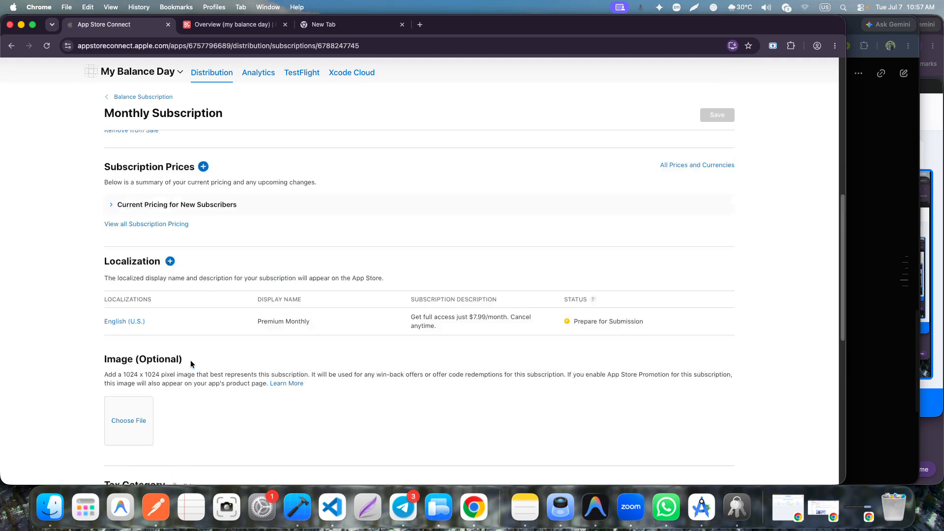
pyautogui.click(127, 151)
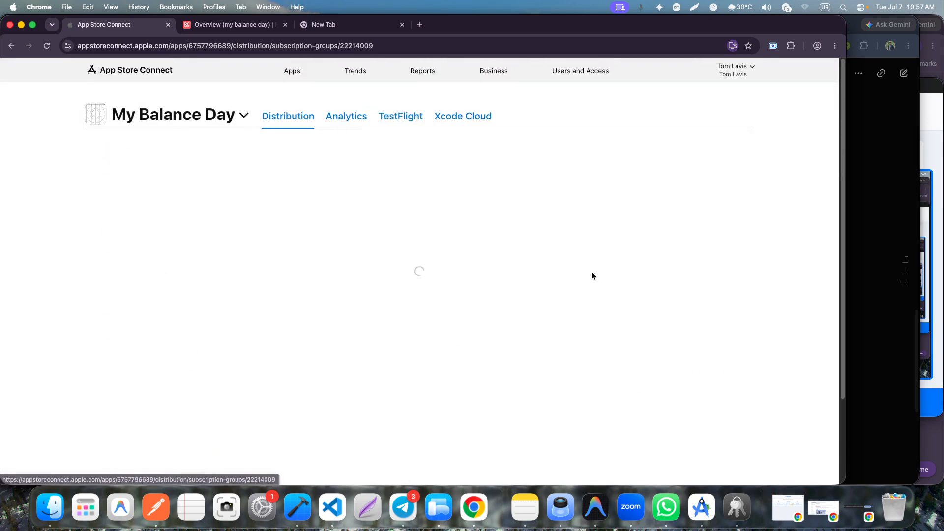
pyautogui.scroll(-1, 431, 302)
pyautogui.scroll(-2, 430, 305)
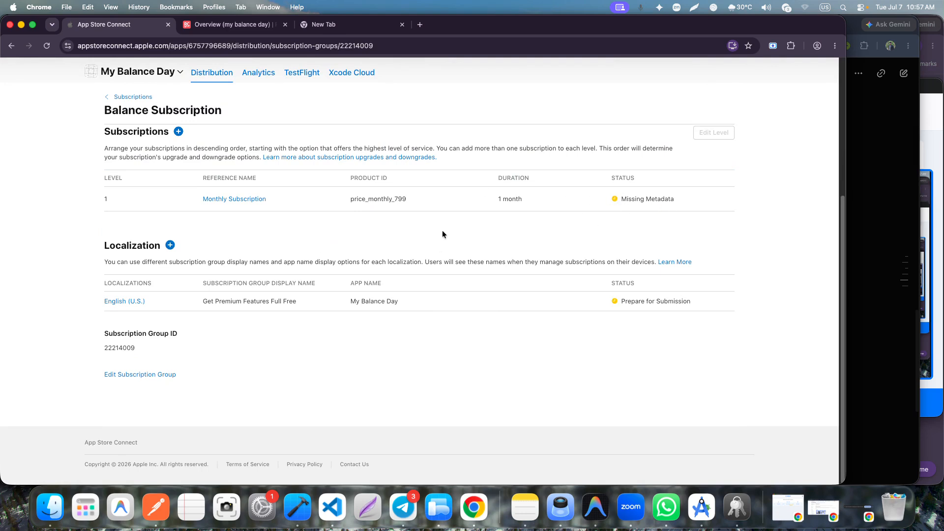
pyautogui.click(934, 161)
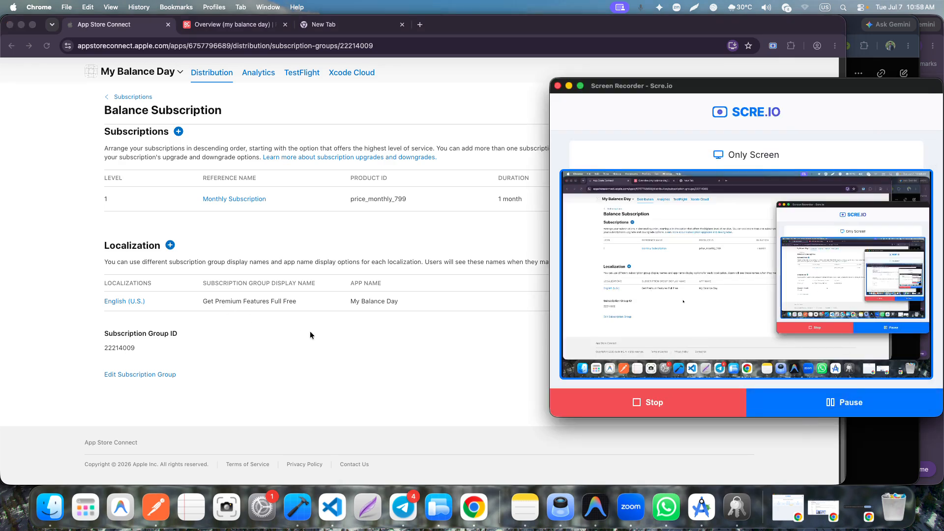
pyautogui.click(420, 339)
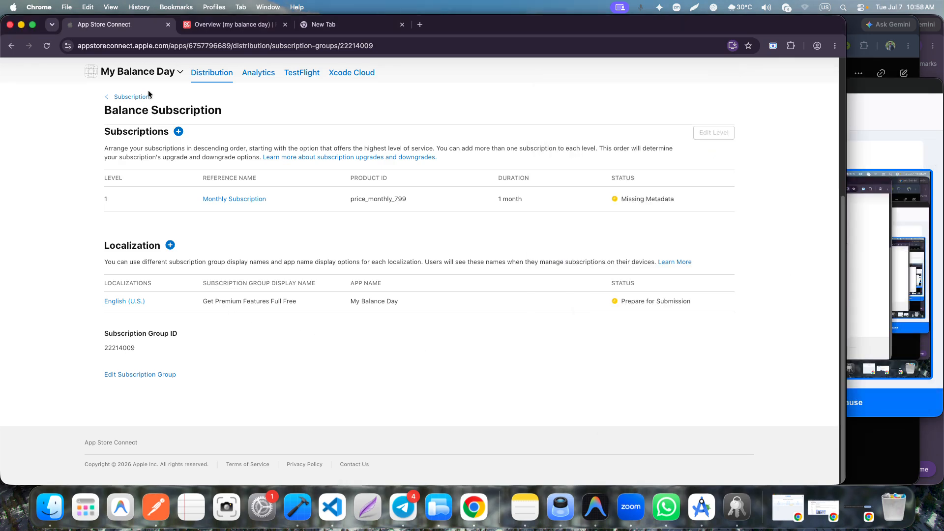
# - Check the app's Subscriptions overview, then reopen the Balance Subscription group
pyautogui.click(129, 98)
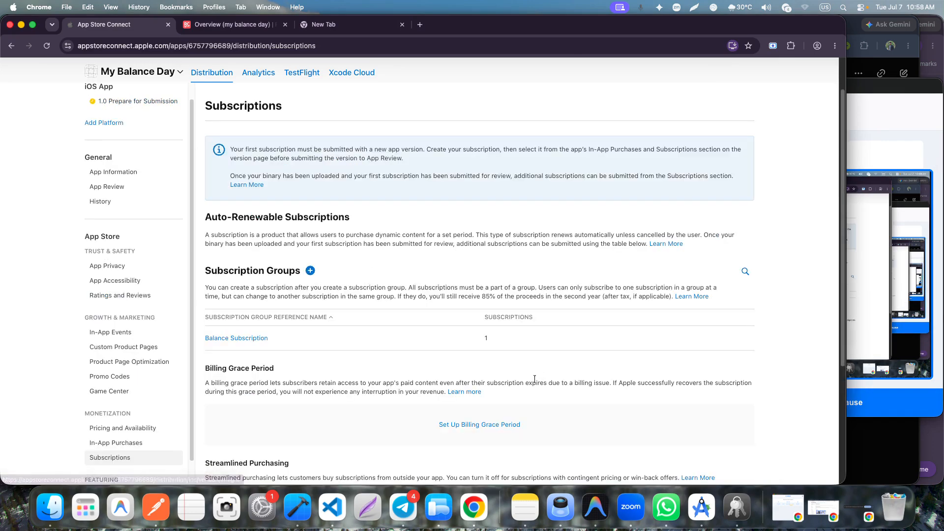
pyautogui.scroll(-3, 536, 379)
pyautogui.scroll(-5, 417, 384)
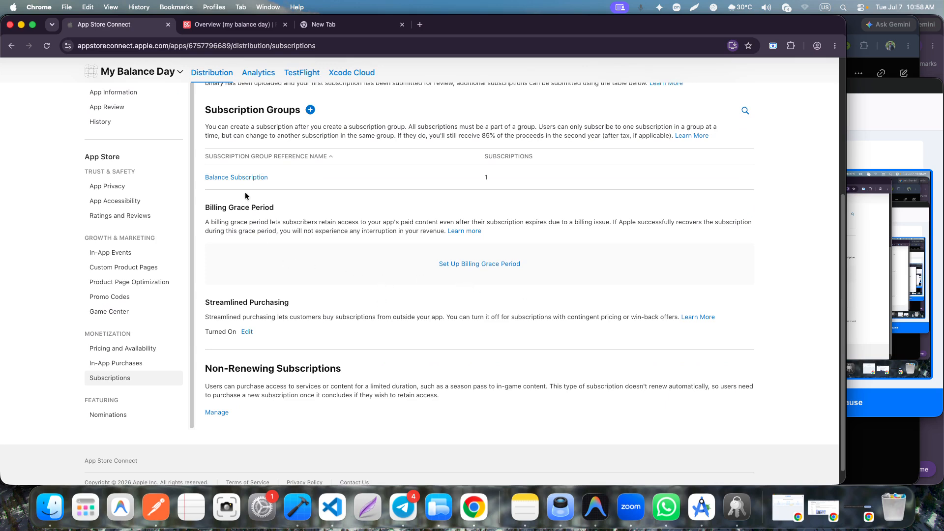
pyautogui.click(244, 177)
pyautogui.scroll(-2, 443, 261)
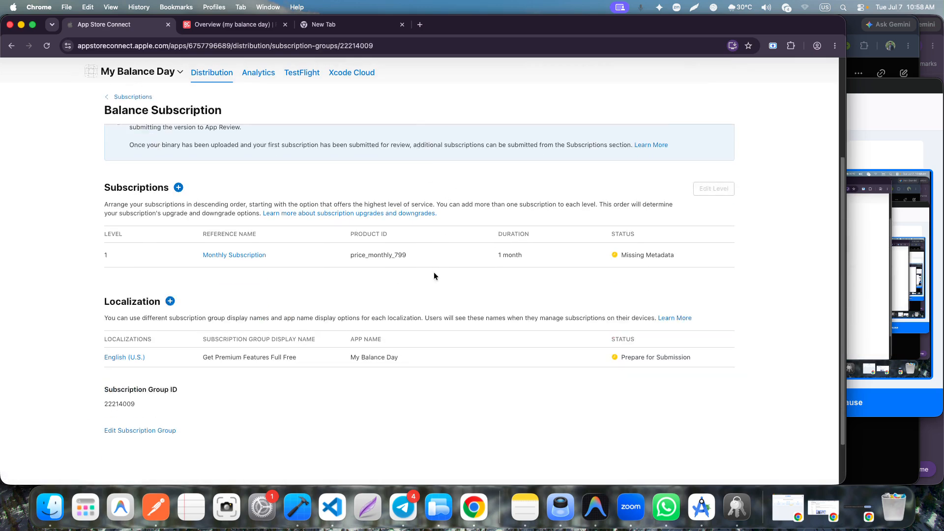
# - Start creating another subscription in the Balance Subscription group with the reference name "Yearly Subscription"
pyautogui.scroll(-2, 440, 268)
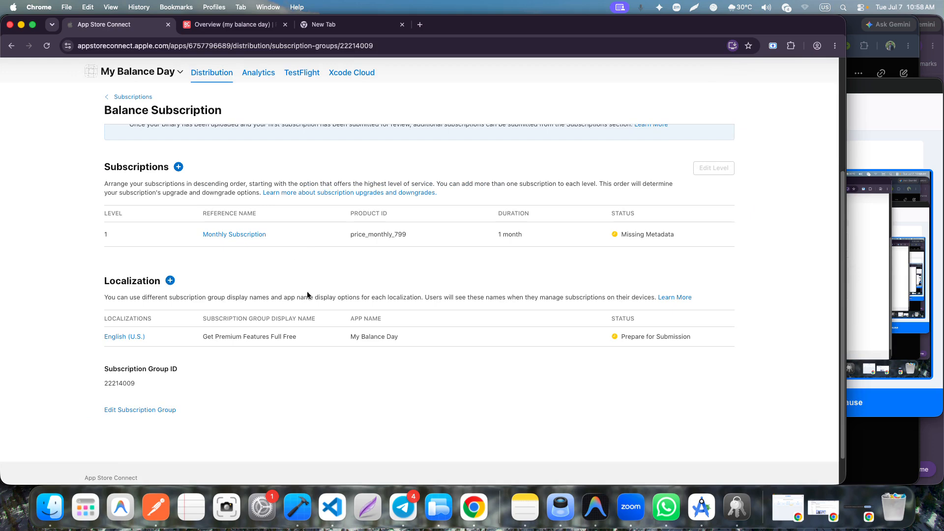
pyautogui.scroll(3, 186, 242)
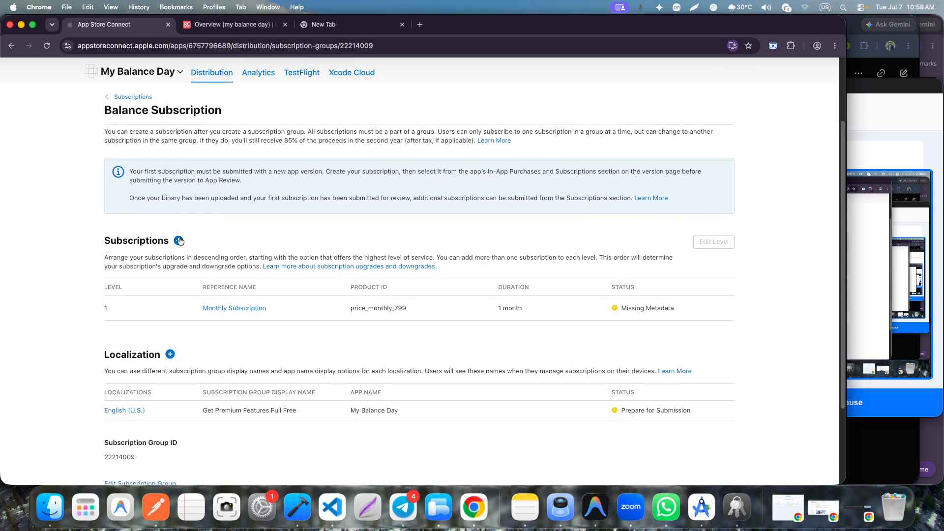
pyautogui.click(179, 240)
pyautogui.press('Down')
pyautogui.press('Return')
pyautogui.moveTo(321, 237); pyautogui.dragTo(285, 238)
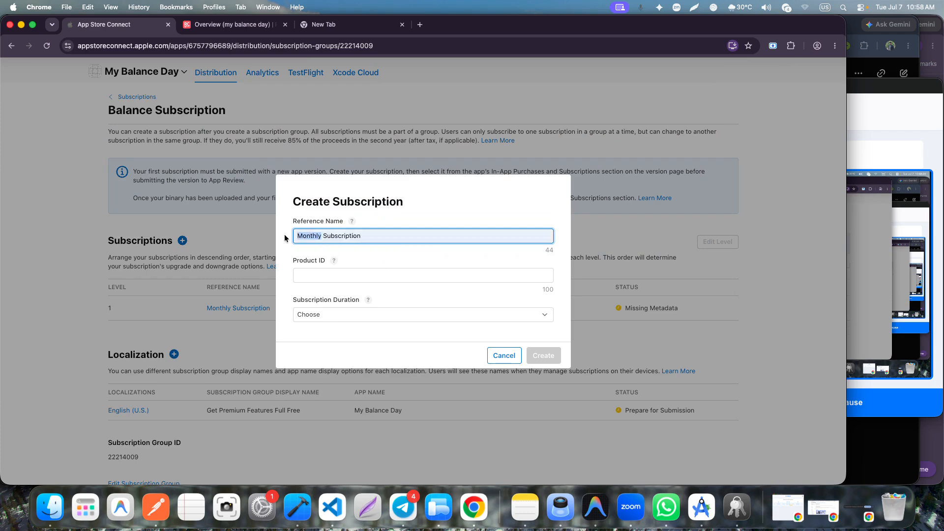
pyautogui.write('Yearly')
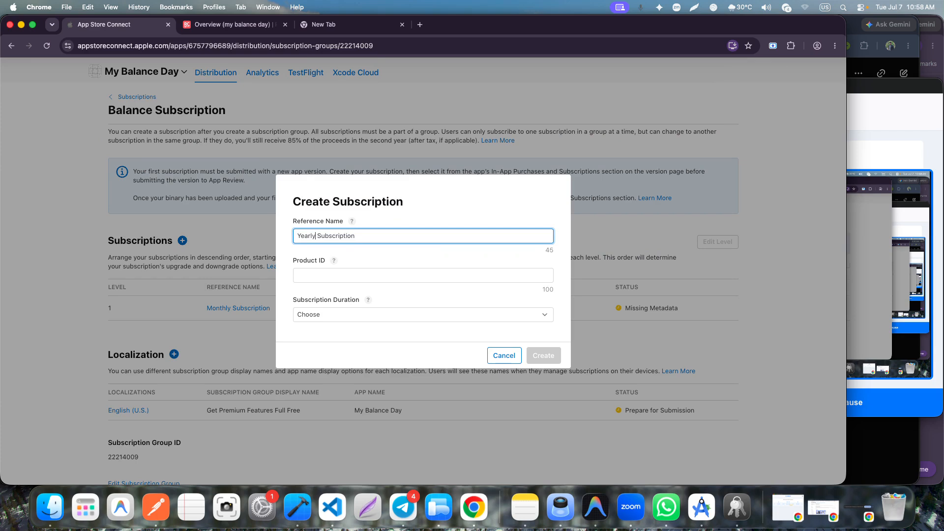
# - Set the new subscription's product ID to "price_yearly_4999"
pyautogui.click(319, 281)
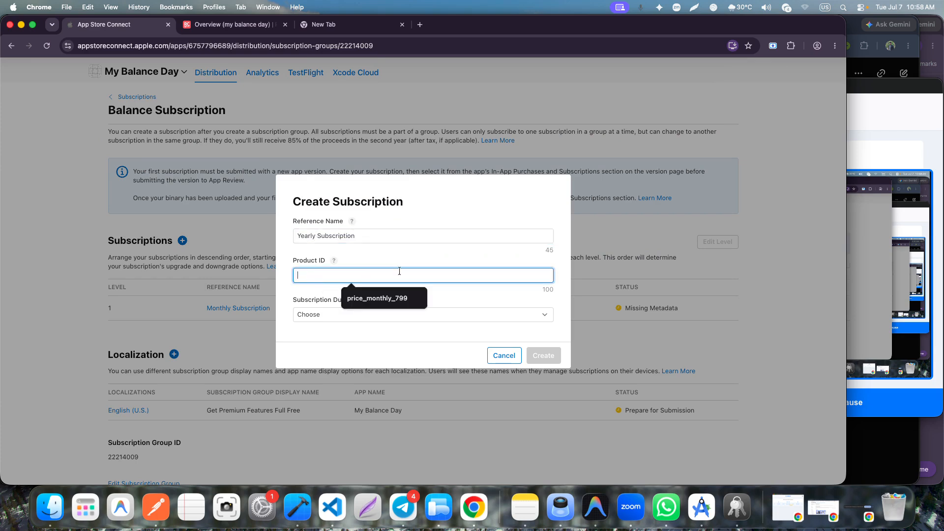
pyautogui.click(402, 301)
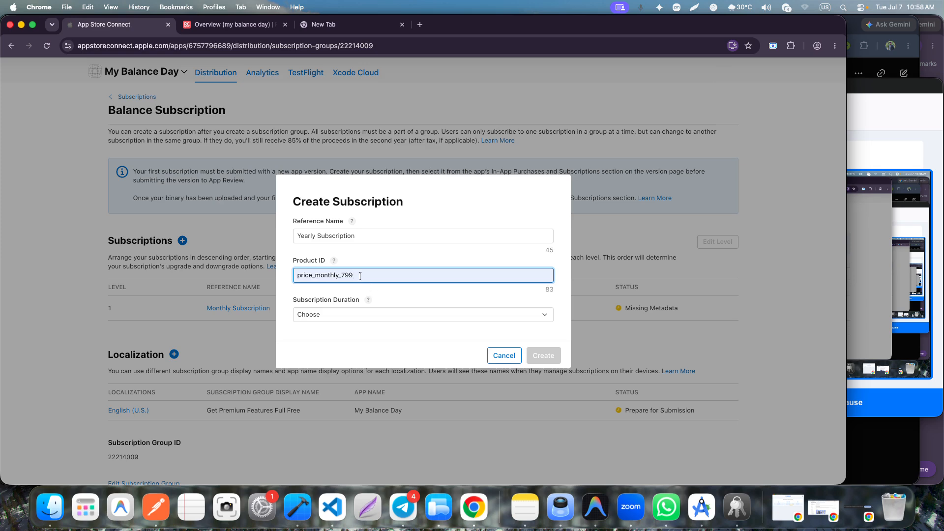
pyautogui.moveTo(337, 275); pyautogui.dragTo(313, 275)
pyautogui.write('_yearly')
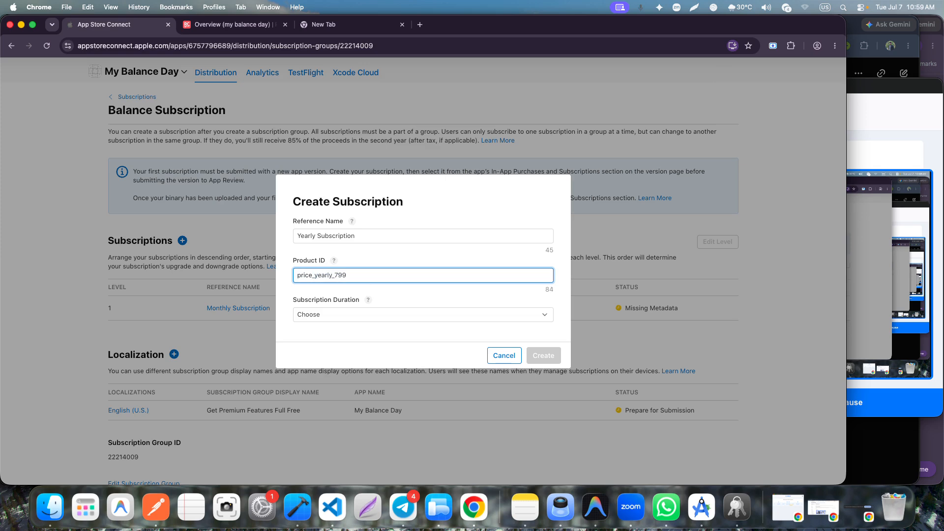
pyautogui.press('Delete')
pyautogui.write('4999')
# - Set the subscription duration to 1 year and create the yearly subscription
pyautogui.click(378, 319)
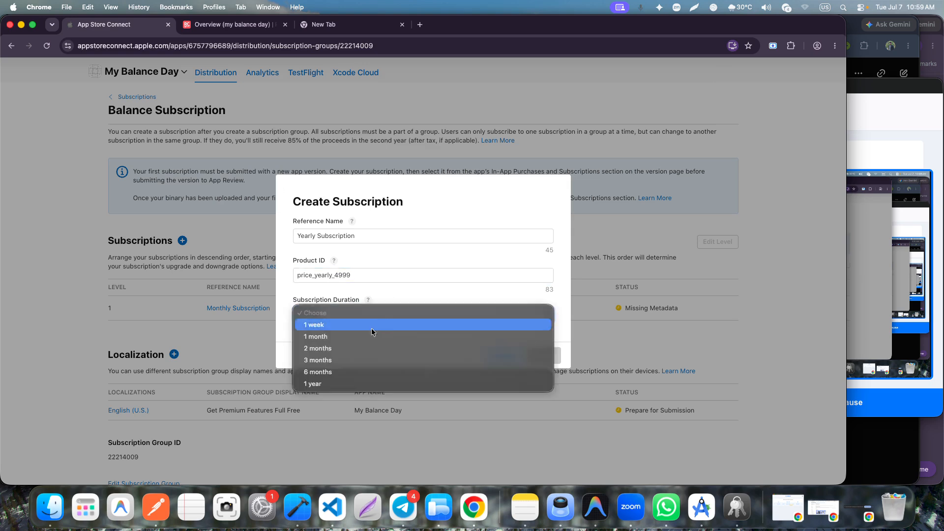
pyautogui.click(335, 384)
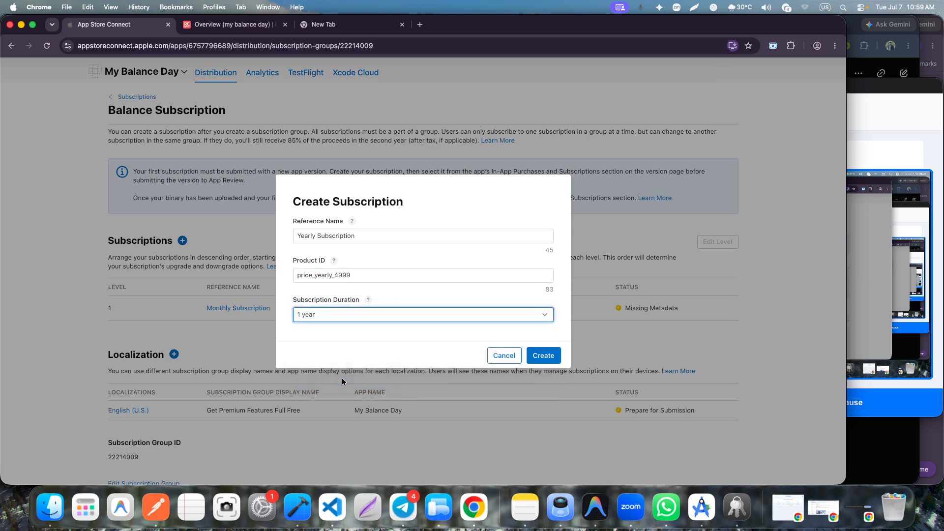
pyautogui.click(554, 357)
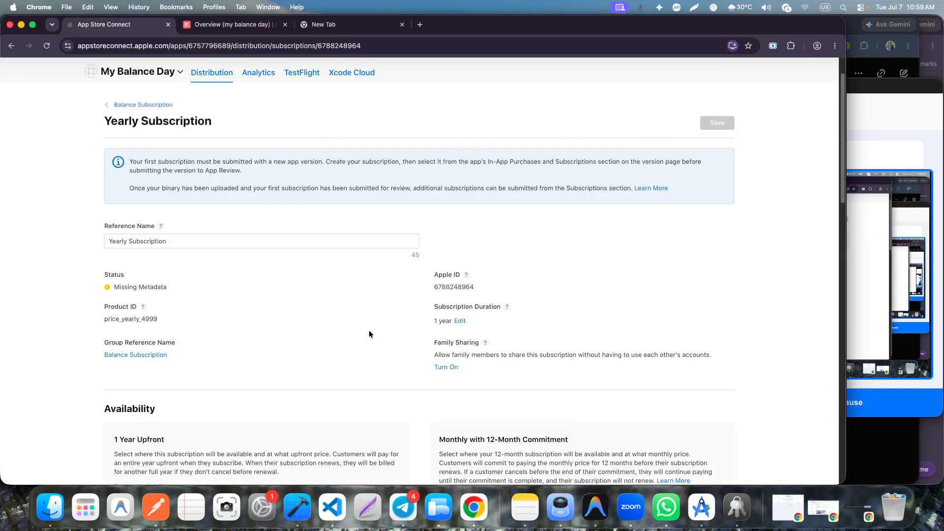
pyautogui.scroll(-3, 217, 278)
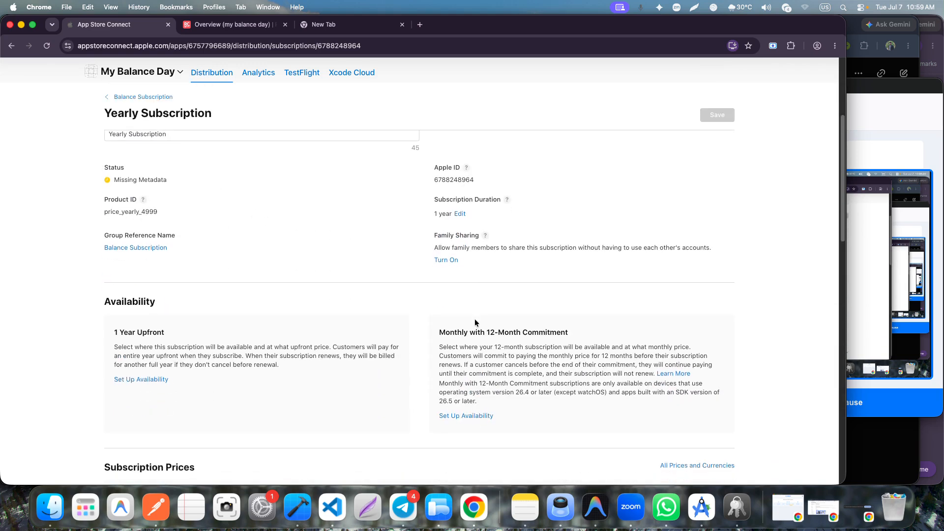
pyautogui.scroll(-2, 212, 329)
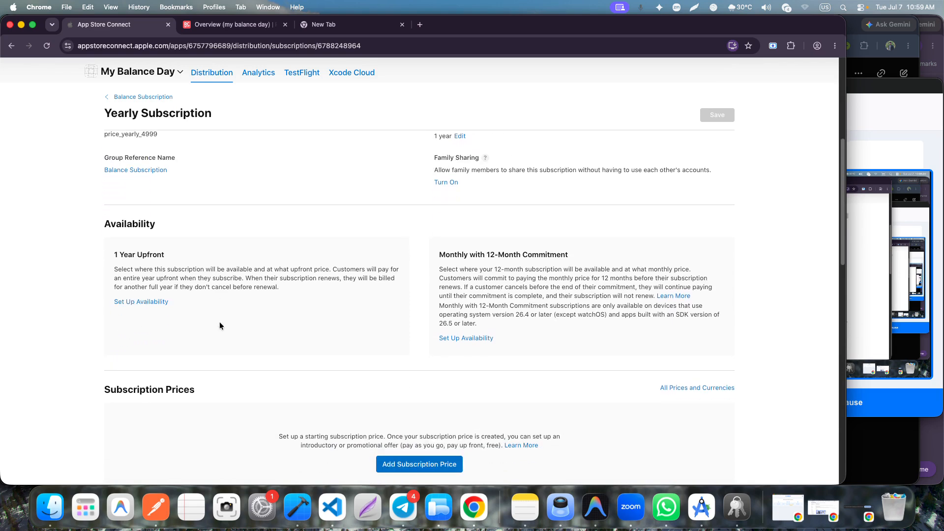
# - Start adding a subscription price for the yearly plan, with United States (USD) as the base region and $44.99 as the price
pyautogui.scroll(-5, 436, 344)
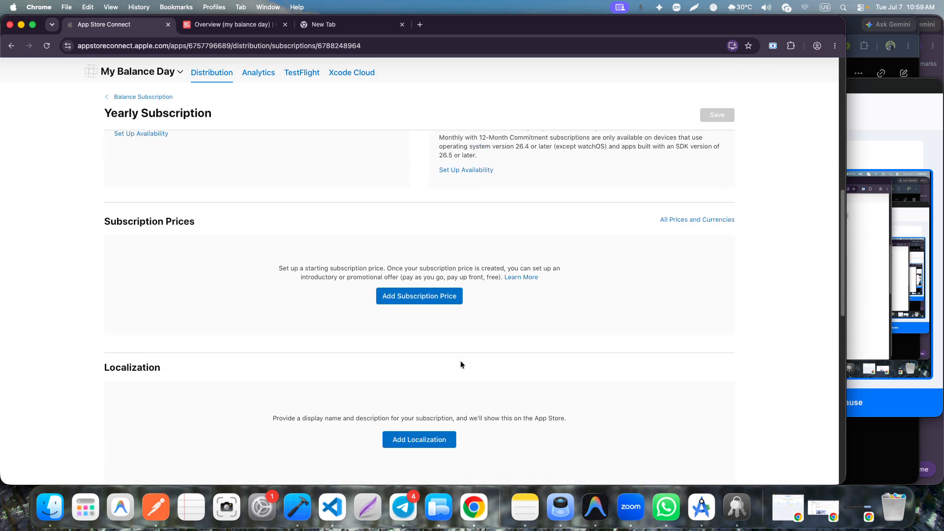
pyautogui.scroll(3, 435, 337)
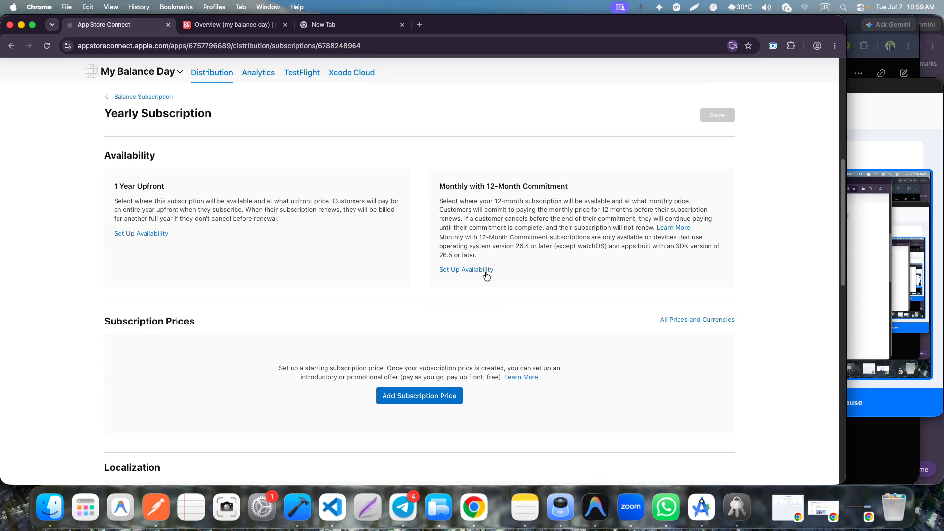
pyautogui.click(397, 396)
pyautogui.click(383, 293)
pyautogui.click(453, 295)
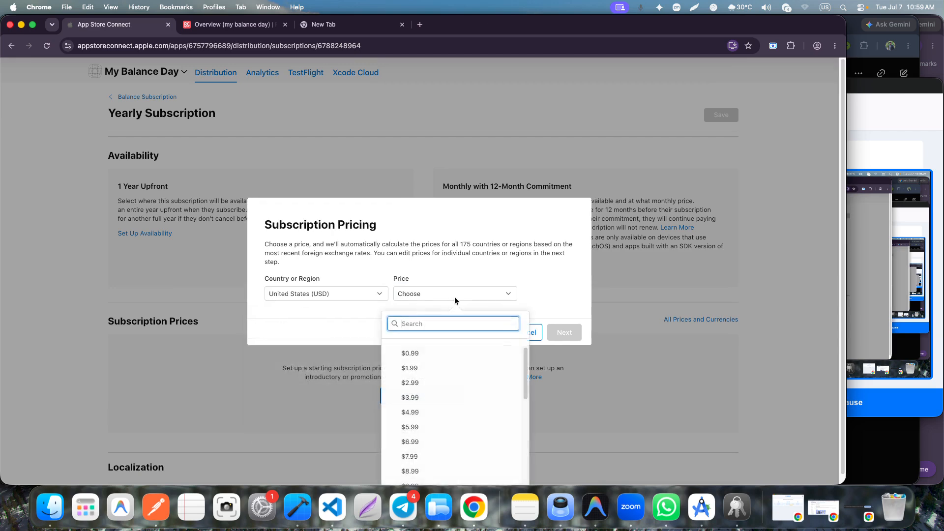
pyautogui.write('49')
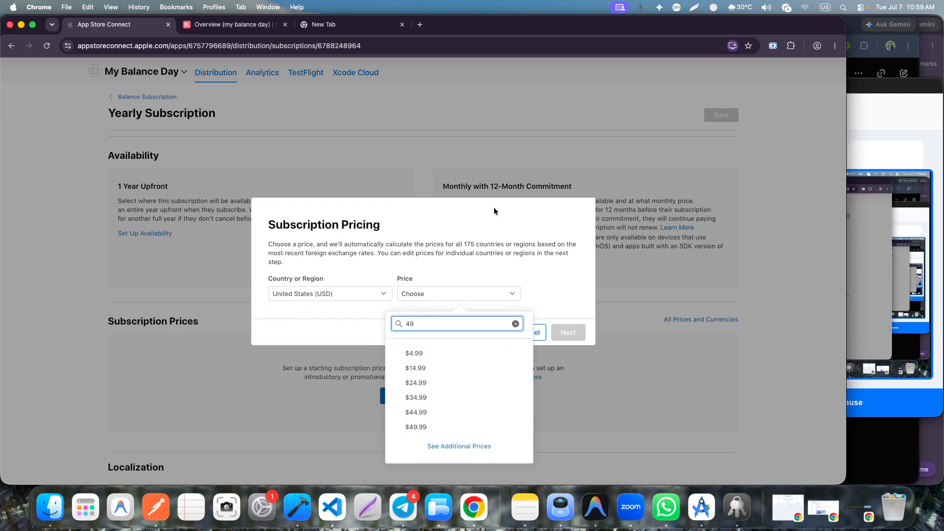
pyautogui.click(421, 414)
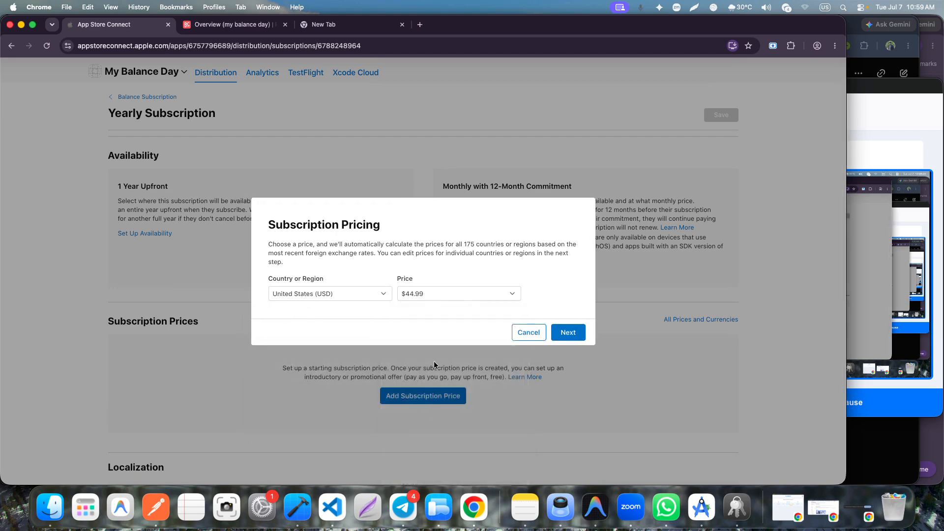
pyautogui.click(435, 290)
# - Accept the automatically calculated prices for all countries or regions and confirm the yearly subscription price
pyautogui.click(556, 330)
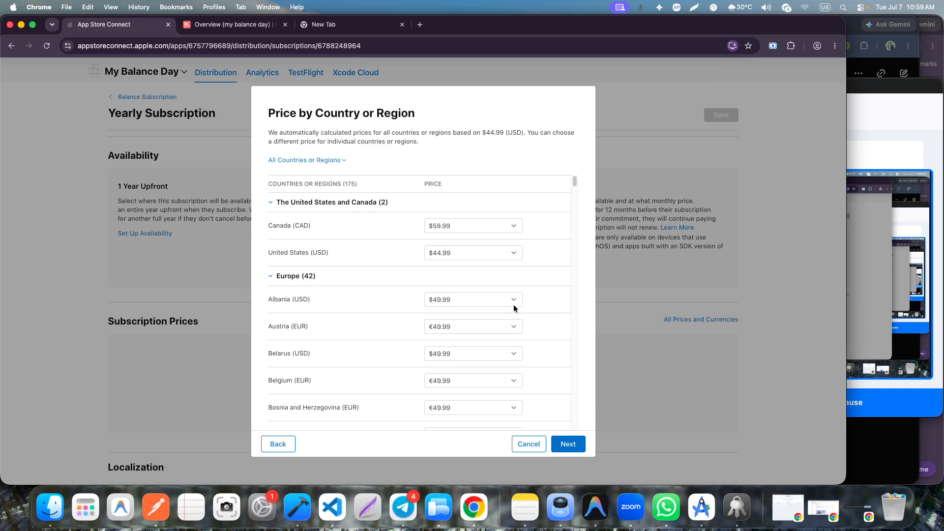
pyautogui.click(567, 445)
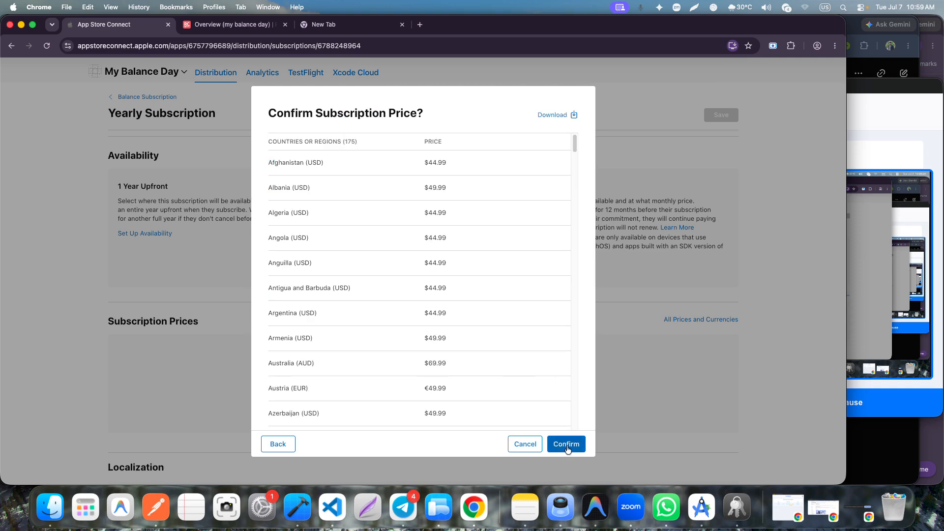
pyautogui.click(567, 444)
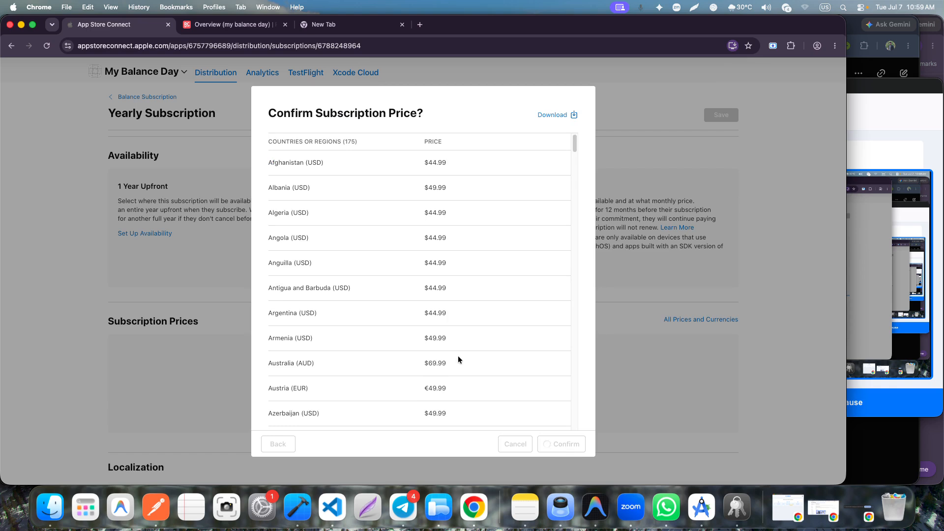
# - Capture a Lightshot screenshot of the yearly subscription's Availability section with both billing options and copy it
pyautogui.scroll(-10, 453, 354)
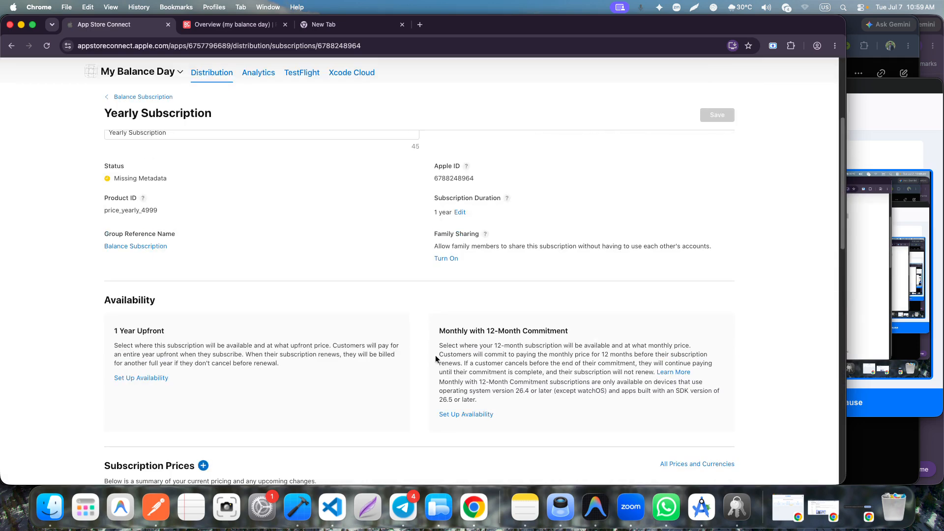
pyautogui.scroll(-3, 435, 356)
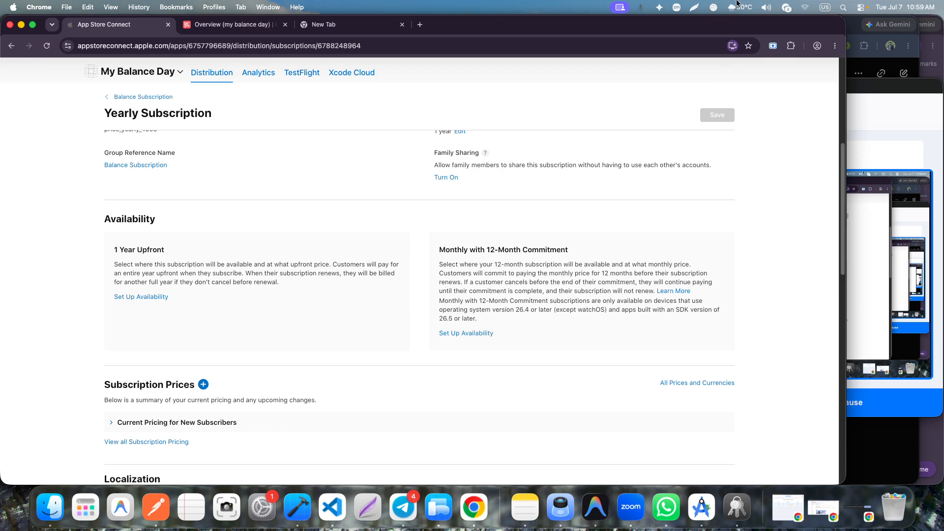
pyautogui.click(696, 8)
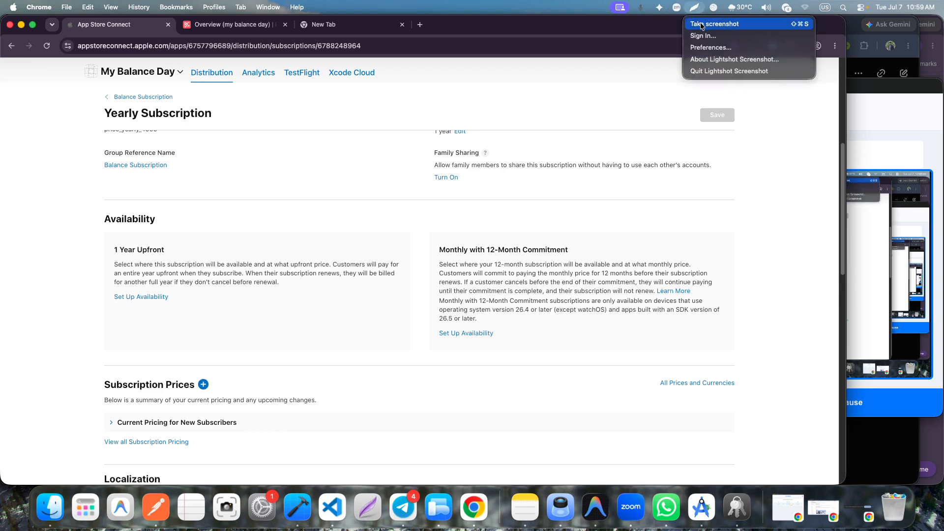
pyautogui.click(702, 25)
pyautogui.moveTo(97, 189); pyautogui.dragTo(745, 361)
pyautogui.click(704, 371)
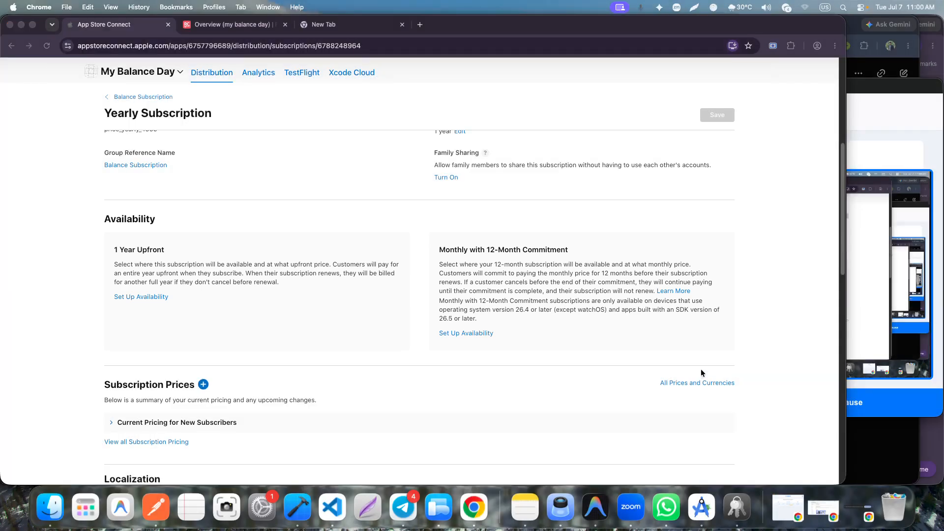
# - Switch to the Grok chat, attach the captured screenshot and send the question "what is this, is that new update"
pyautogui.click(861, 85)
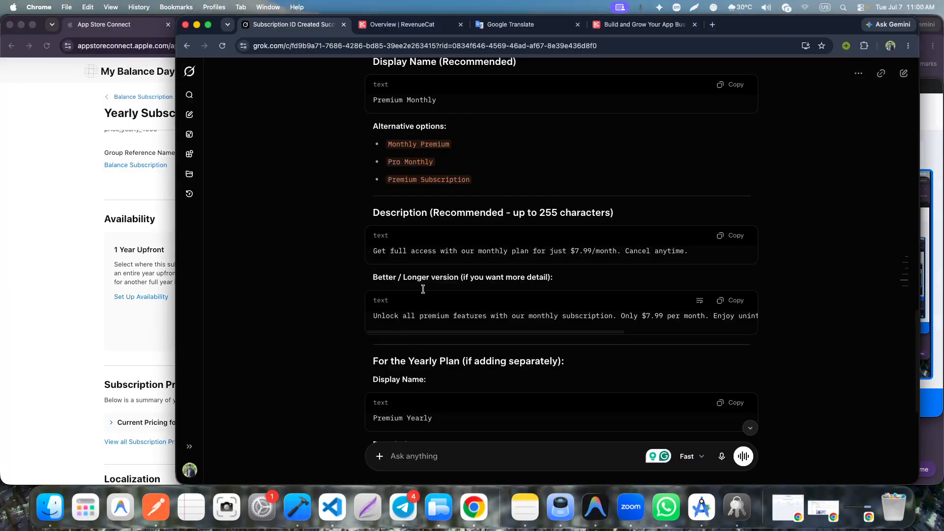
pyautogui.scroll(-6, 400, 438)
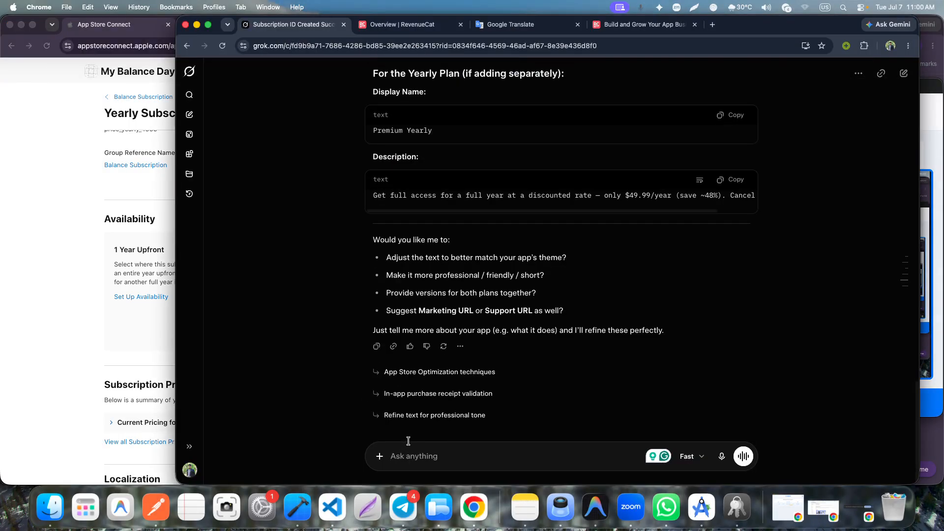
pyautogui.press('super+v')
pyautogui.write('wha')
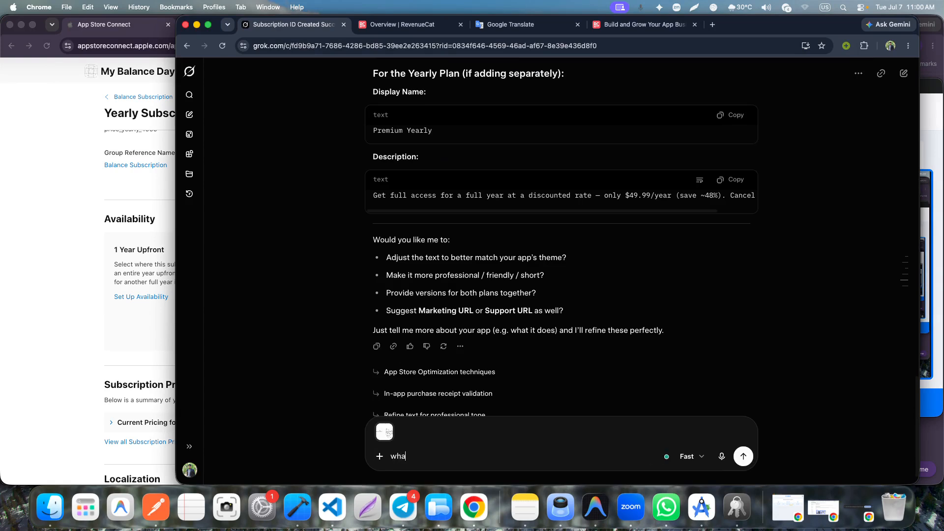
pyautogui.write('t is this, is thja')
pyautogui.write(' new update')
pyautogui.press('Return')
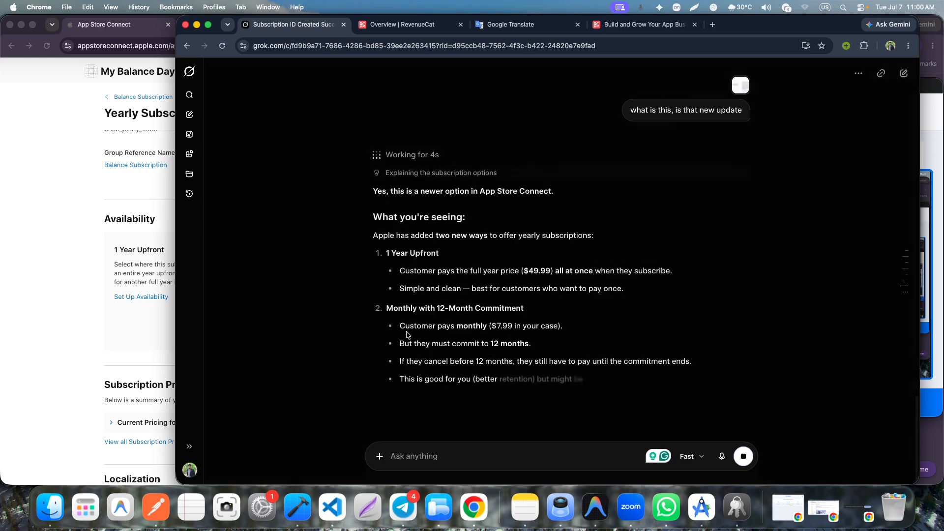
# - Read Grok's explanation of the 1 Year Upfront and Monthly with 12-Month Commitment options and its recommendation
pyautogui.scroll(2, 426, 295)
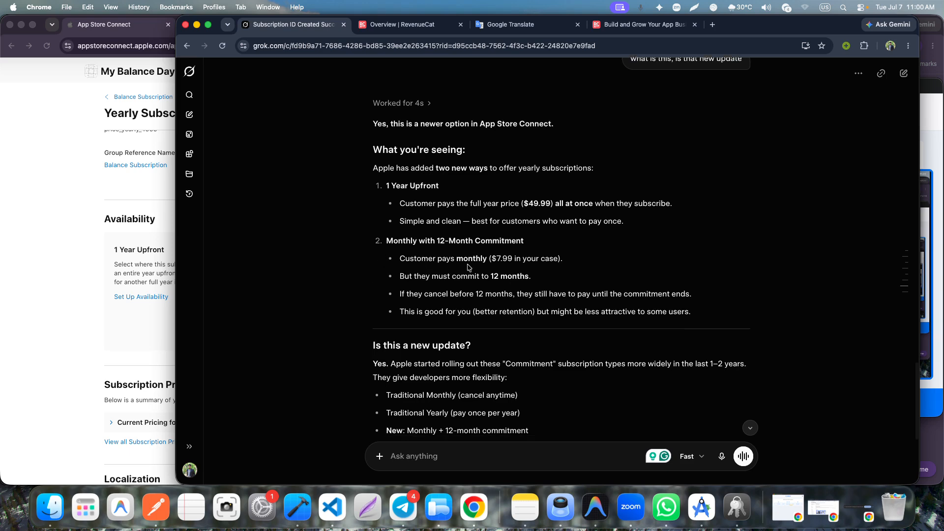
pyautogui.scroll(-2, 486, 339)
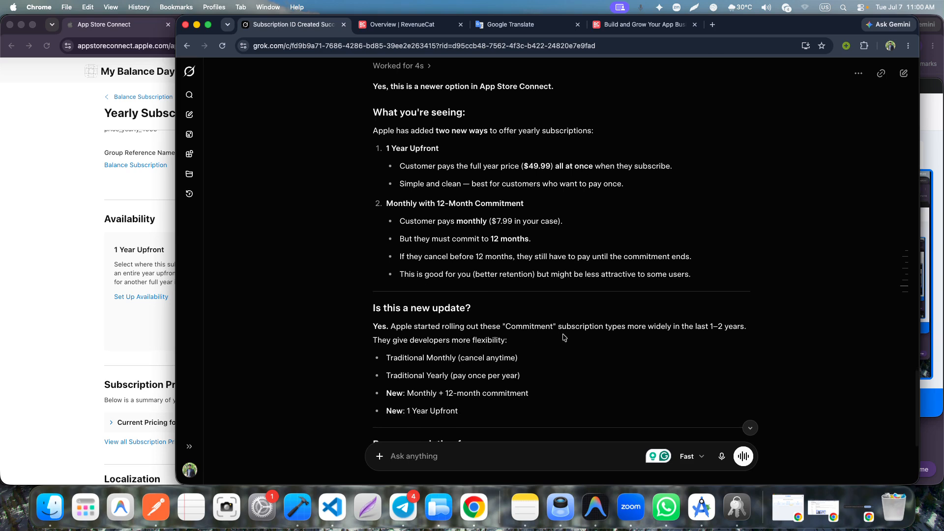
pyautogui.scroll(-4, 564, 338)
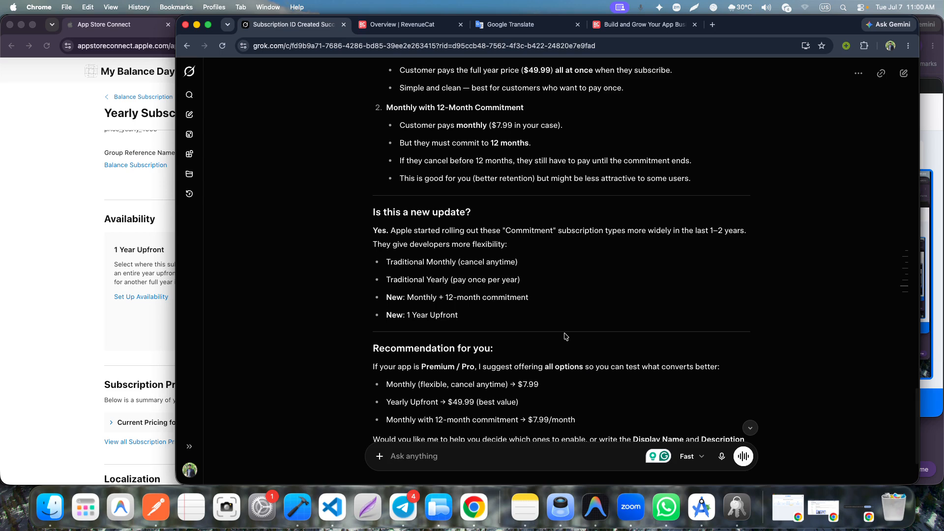
pyautogui.scroll(-2, 565, 337)
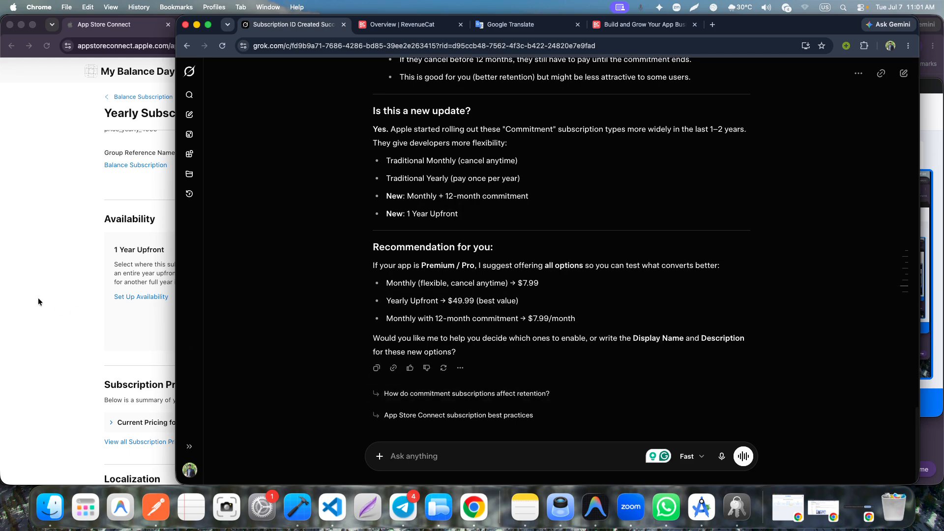
# - Switch back to App Store Connect and try to set up availability for Monthly with 12-Month Commitment
pyautogui.click(75, 295)
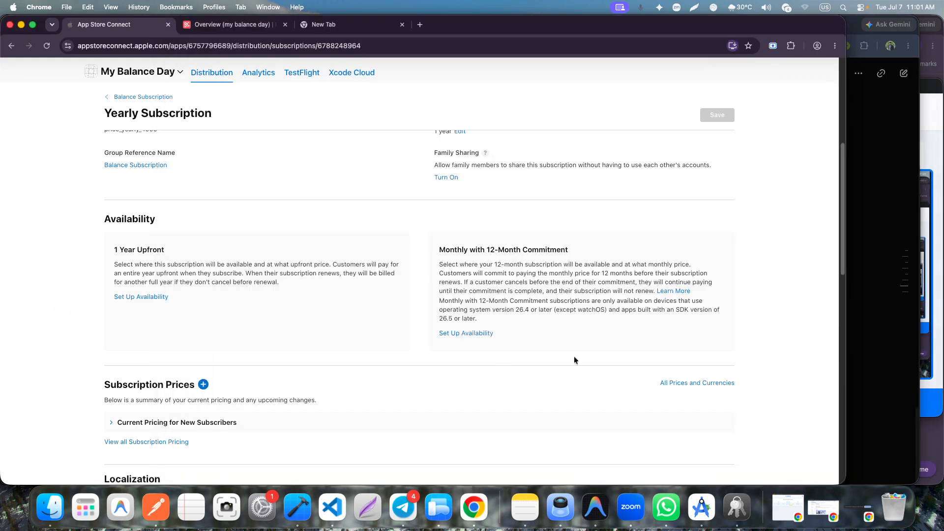
pyautogui.scroll(-1, 592, 355)
pyautogui.click(479, 319)
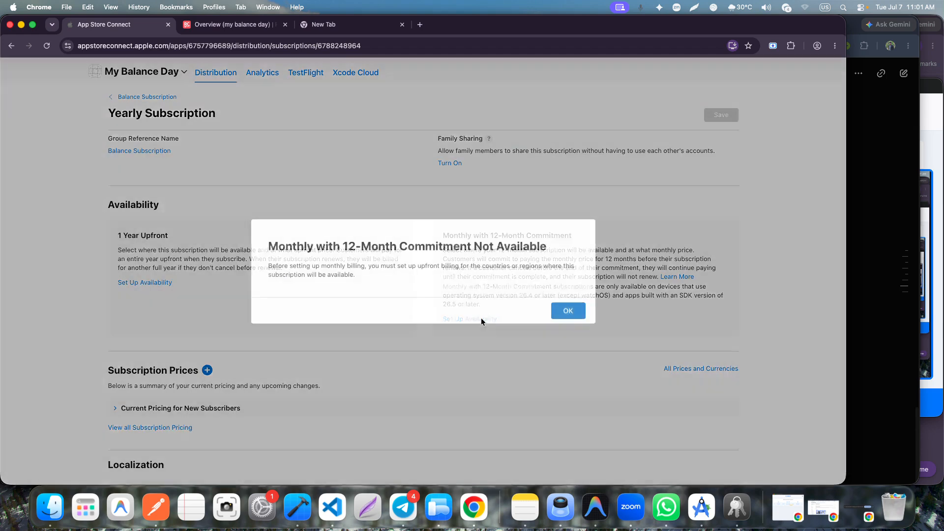
pyautogui.click(567, 317)
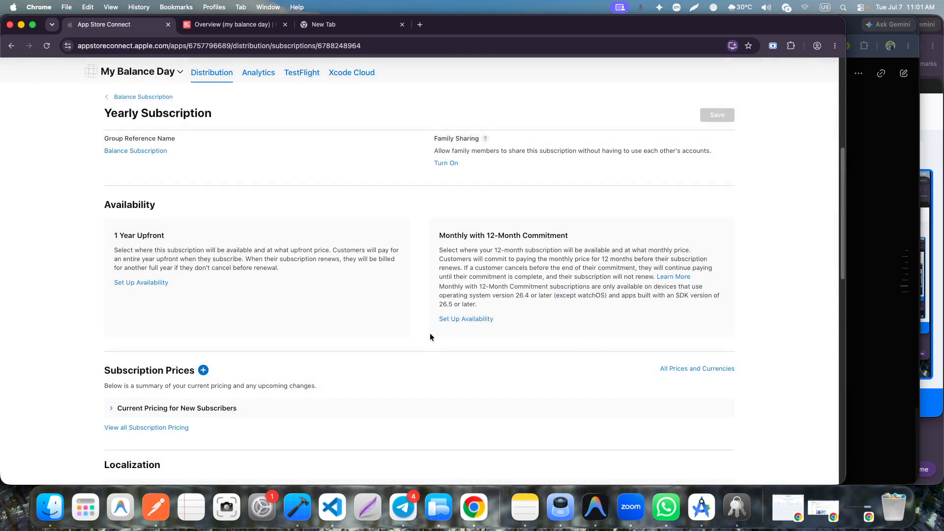
# - Start creating an introductory offer for the yearly subscription, keeping all countries or regions selected
pyautogui.scroll(-3, 429, 333)
pyautogui.scroll(-3, 427, 338)
pyautogui.click(203, 201)
pyautogui.click(224, 229)
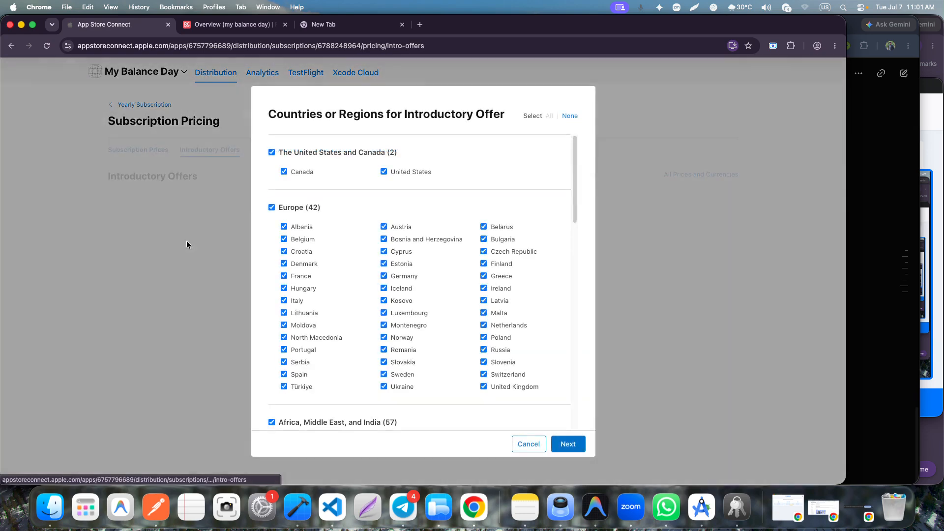
pyautogui.click(568, 444)
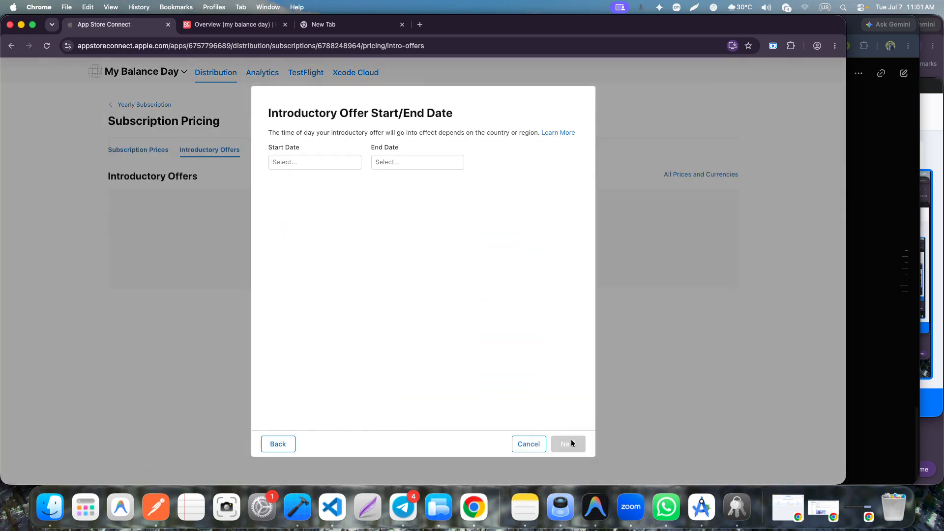
# - Set the introductory offer to start on Jul 7, 2026 with no end date
pyautogui.click(350, 163)
pyautogui.click(320, 235)
pyautogui.click(386, 158)
pyautogui.click(423, 313)
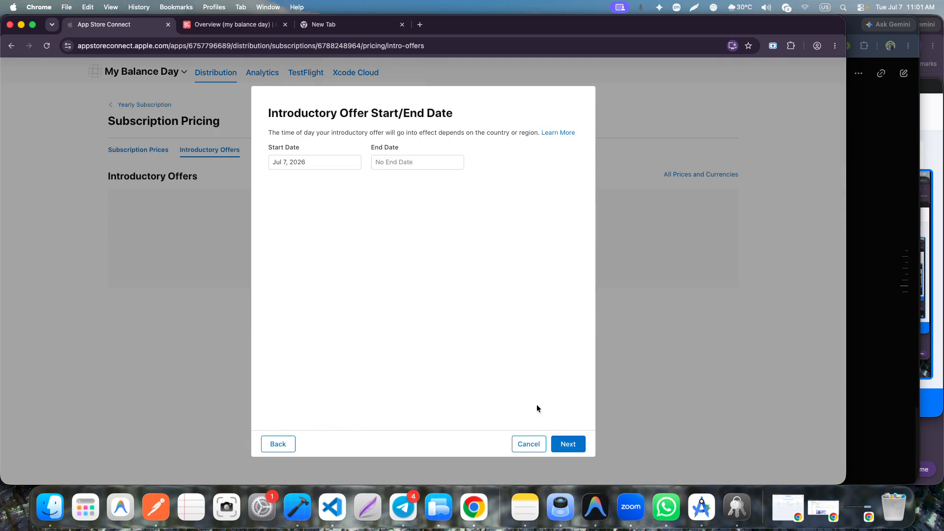
pyautogui.click(567, 445)
# - Make the introductory offer free for 1 week and confirm it for all selected countries or regions
pyautogui.click(290, 185)
pyautogui.click(292, 229)
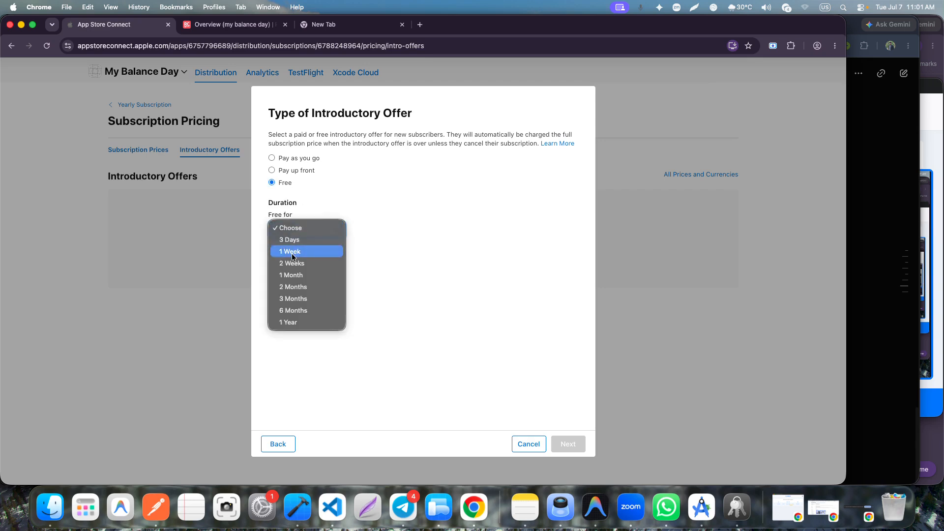
pyautogui.click(292, 252)
pyautogui.click(565, 444)
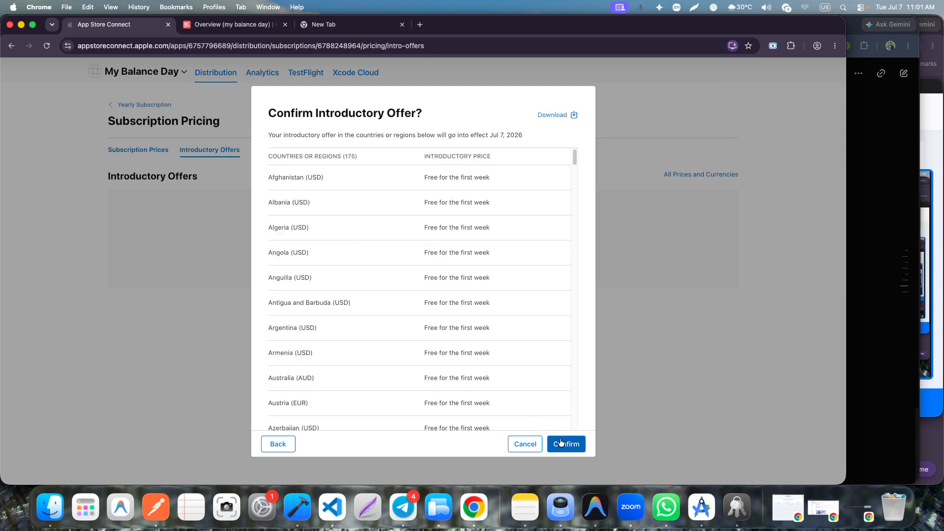
pyautogui.click(561, 442)
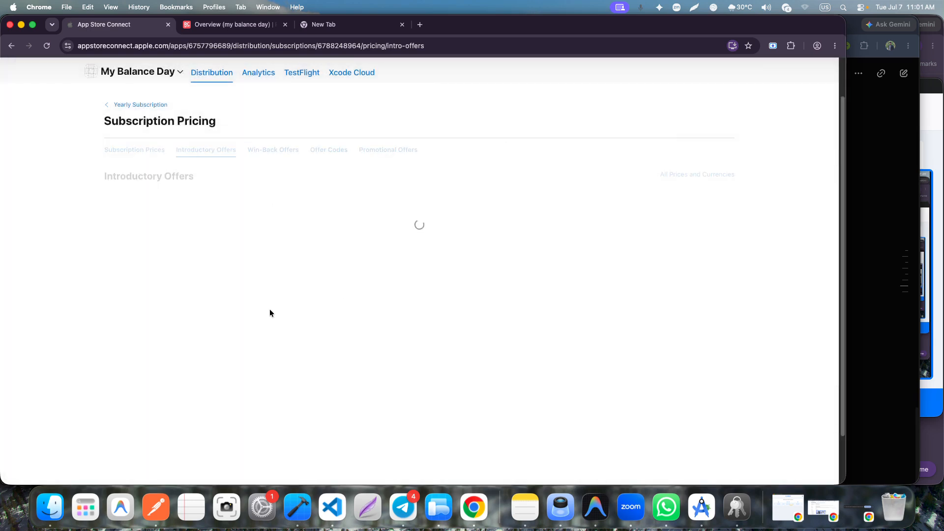
# - Return to the yearly subscription and start an English (U.S.) App Store localization with the display name "Premium Monthly"
pyautogui.click(137, 103)
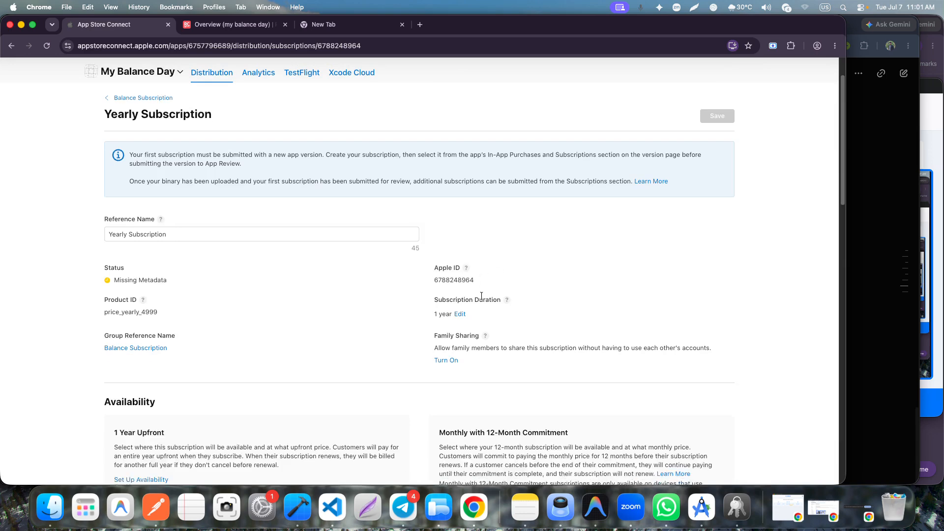
pyautogui.scroll(-10, 480, 299)
pyautogui.scroll(-3, 457, 293)
pyautogui.click(423, 273)
pyautogui.click(315, 274)
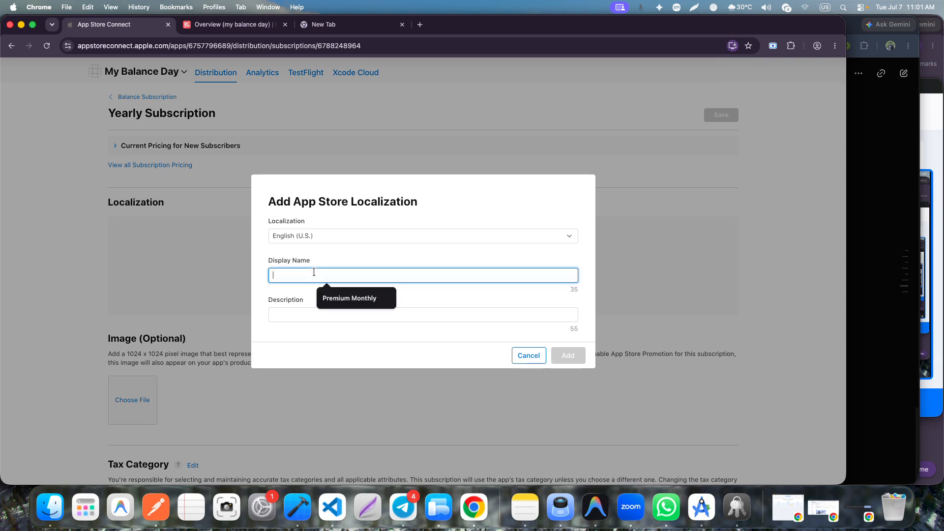
pyautogui.click(370, 299)
pyautogui.click(369, 299)
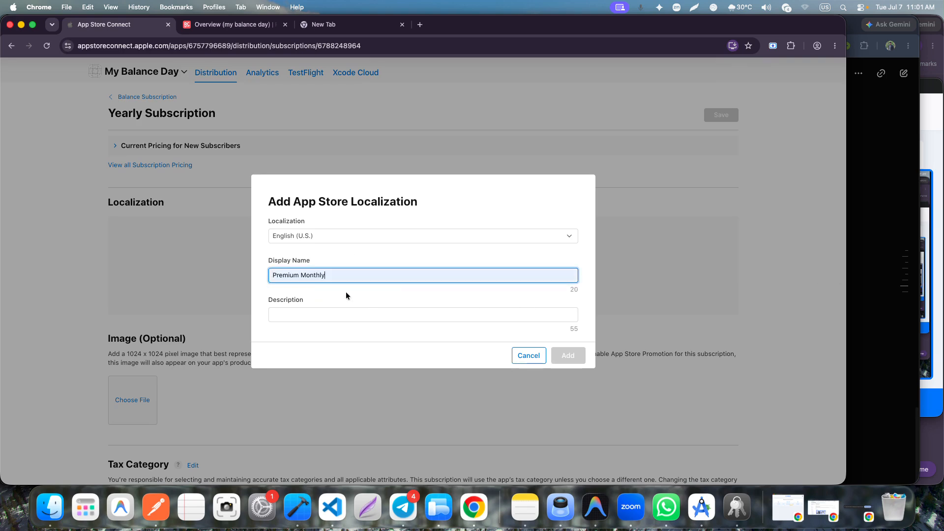
# - Copy the yearly plan's display name from the Grok chat and set the localization's display name to "Premium Yearly"
pyautogui.click(892, 262)
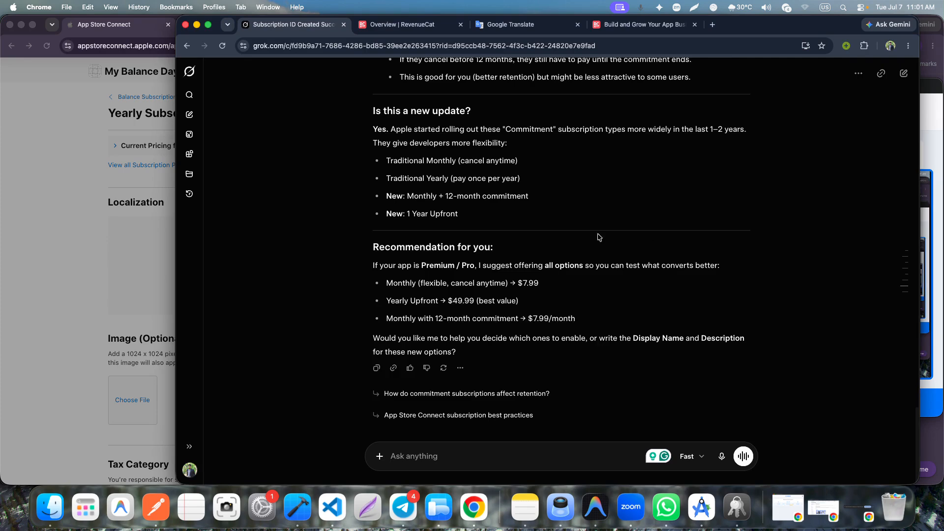
pyautogui.scroll(3, 520, 231)
pyautogui.scroll(10, 520, 231)
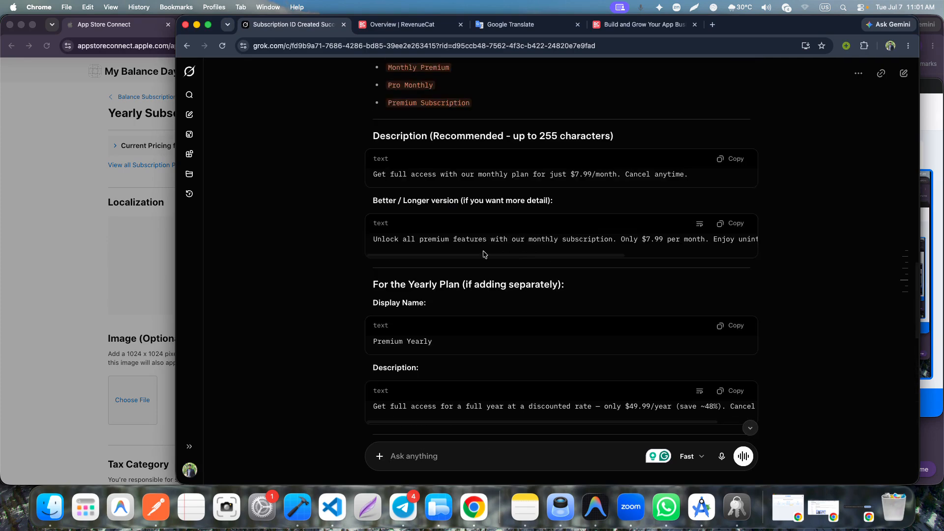
pyautogui.scroll(1, 487, 248)
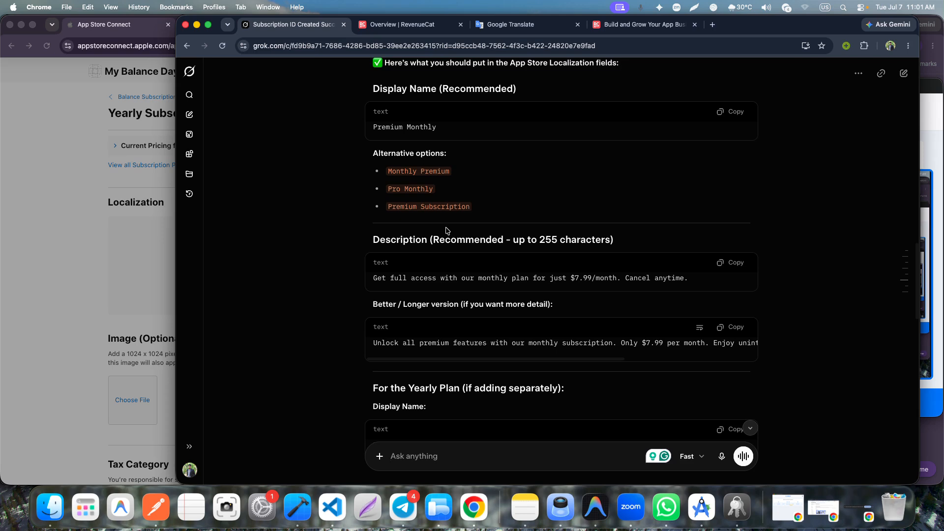
pyautogui.scroll(-5, 446, 231)
pyautogui.click(725, 297)
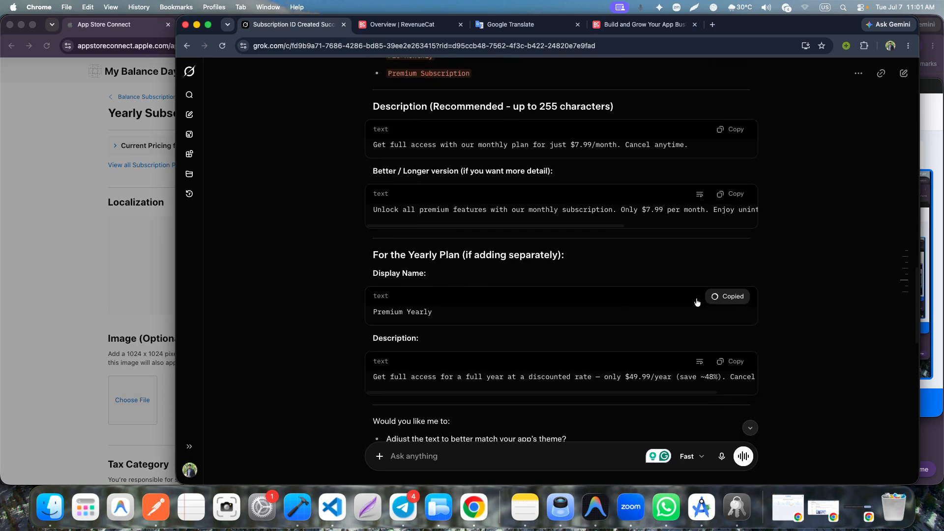
pyautogui.click(2, 239)
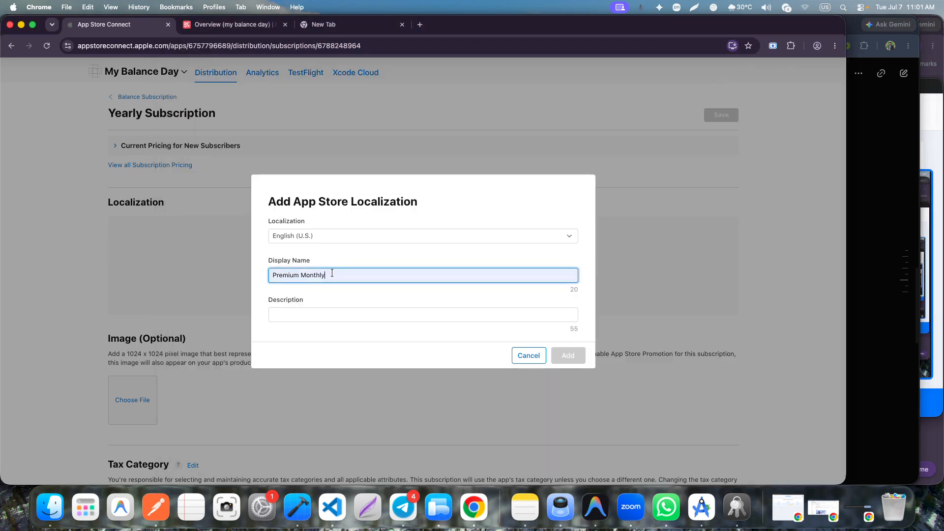
pyautogui.press('super+a')
pyautogui.press('super+v')
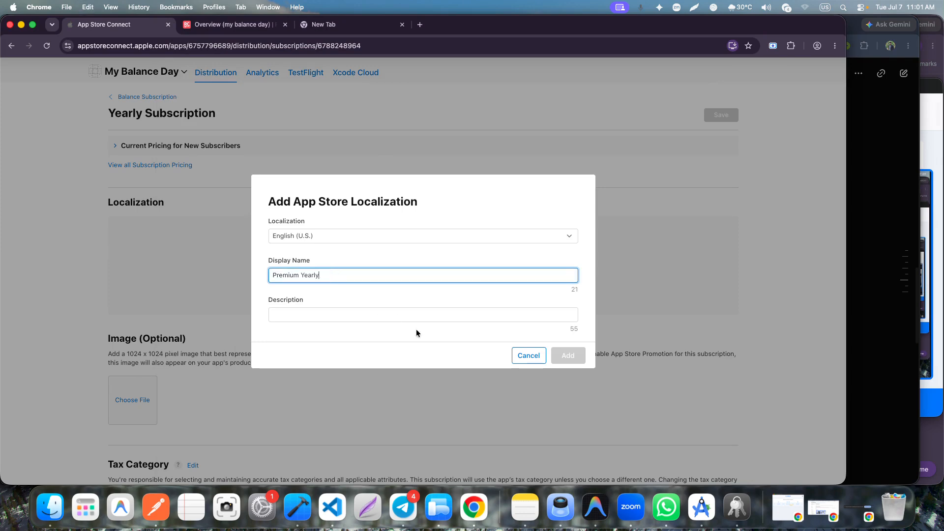
# - Copy Grok's yearly description and fill the localization's description with "Get full access just $7.99/month. Cancel anytime."
pyautogui.click(858, 331)
pyautogui.scroll(-5, 570, 313)
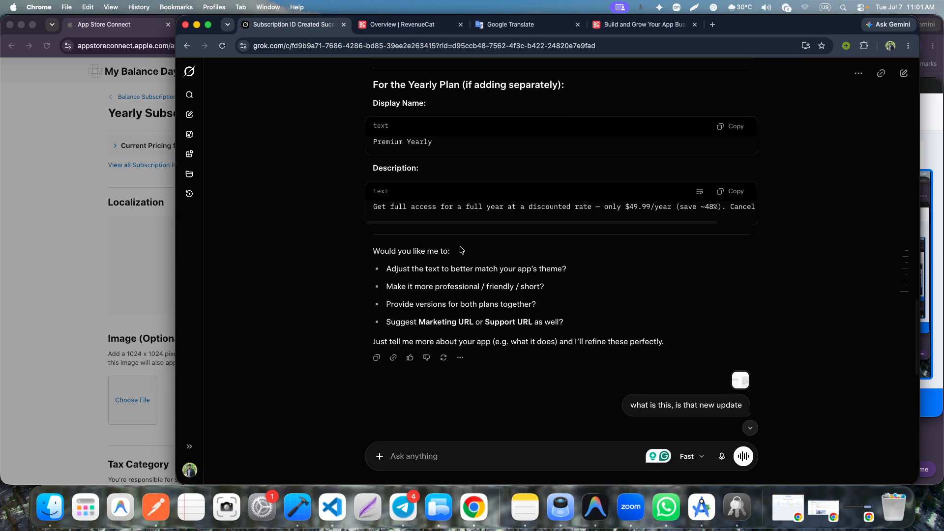
pyautogui.click(731, 191)
pyautogui.click(107, 217)
pyautogui.click(305, 313)
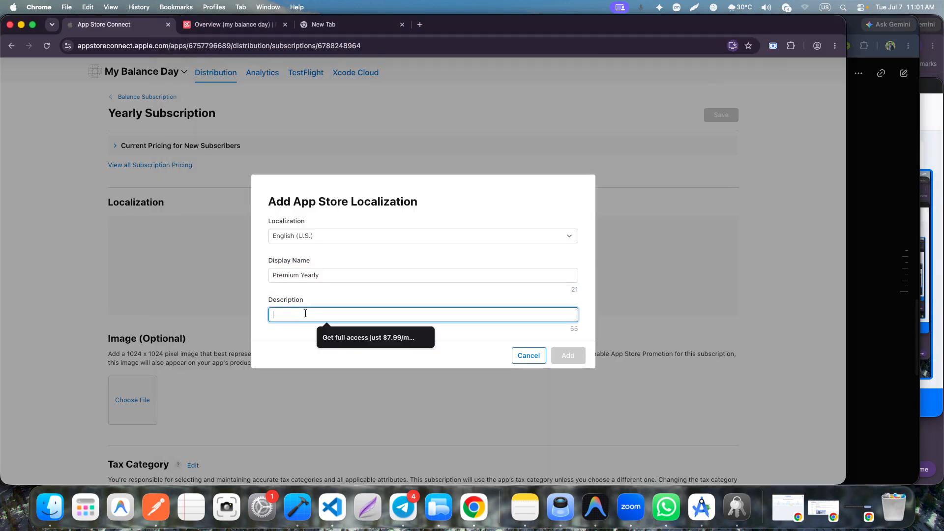
pyautogui.press('super+v')
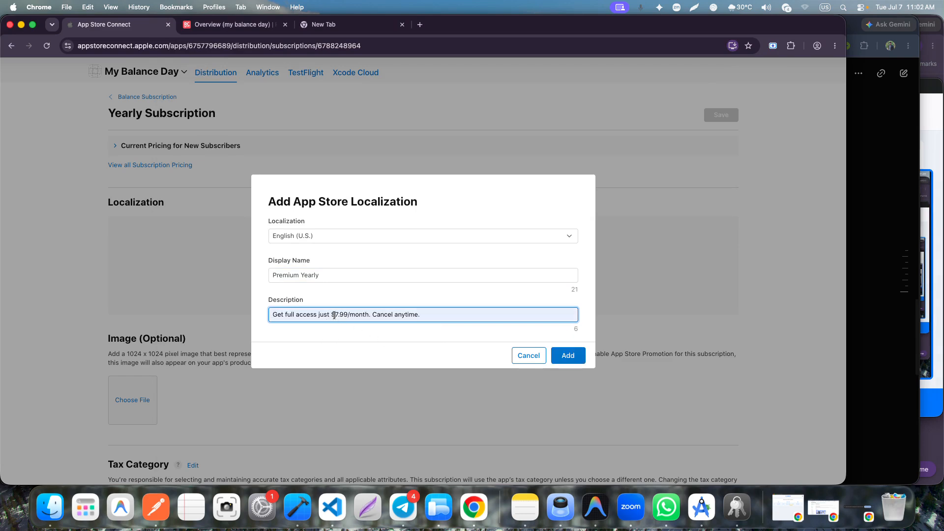
# - Edit the description to "Get full access just $49.99/year. Cancel anytime." and add the localization
pyautogui.press('Delete')
pyautogui.write('49')
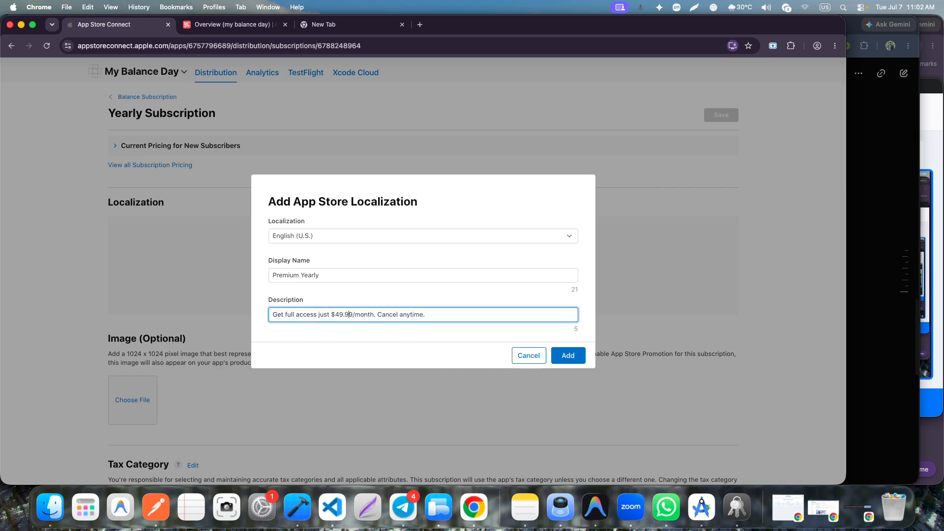
pyautogui.hotkey('shift', 'Right')
pyautogui.hotkey('shift', 'Right')
pyautogui.hotkey('shift', 'Right')
pyautogui.hotkey('shift', 'Right')
pyautogui.hotkey('shift', 'Right')
pyautogui.write('year')
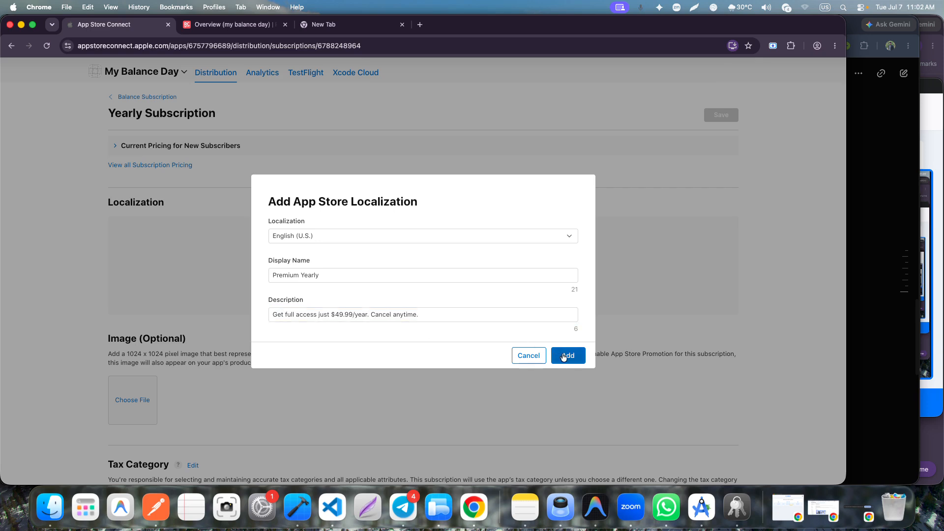
pyautogui.click(563, 355)
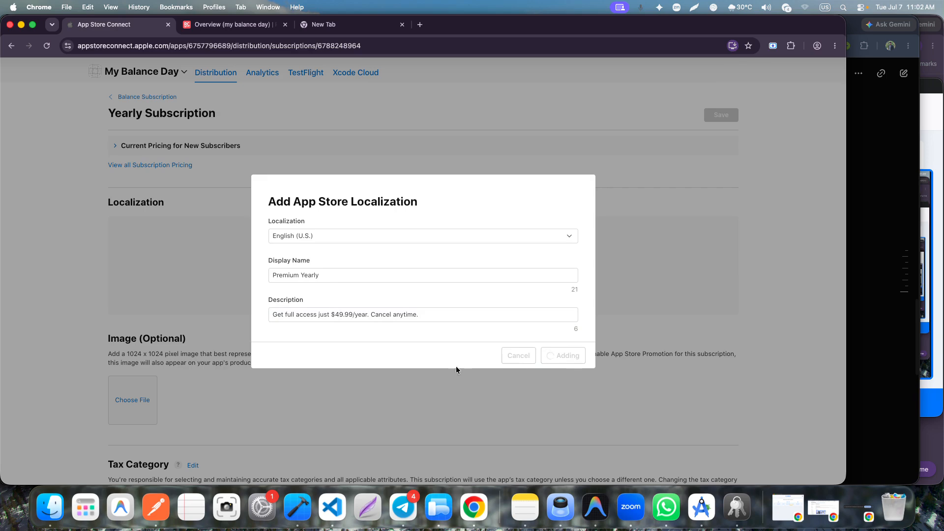
# - Return from the yearly subscription to the Balance Subscription group and review its subscriptions and localization
pyautogui.scroll(-2, 459, 376)
pyautogui.scroll(-5, 459, 375)
pyautogui.scroll(15, 459, 375)
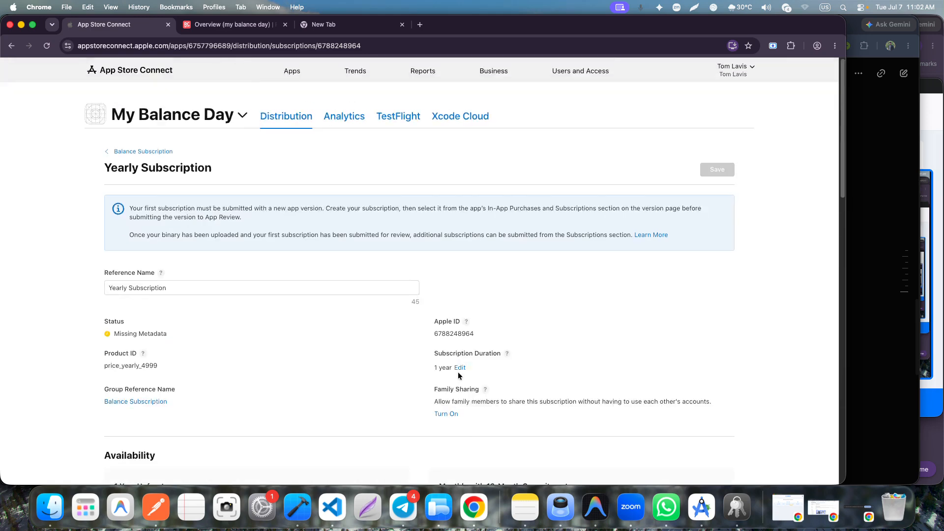
pyautogui.click(148, 152)
pyautogui.scroll(-1, 534, 359)
pyautogui.scroll(-5, 533, 356)
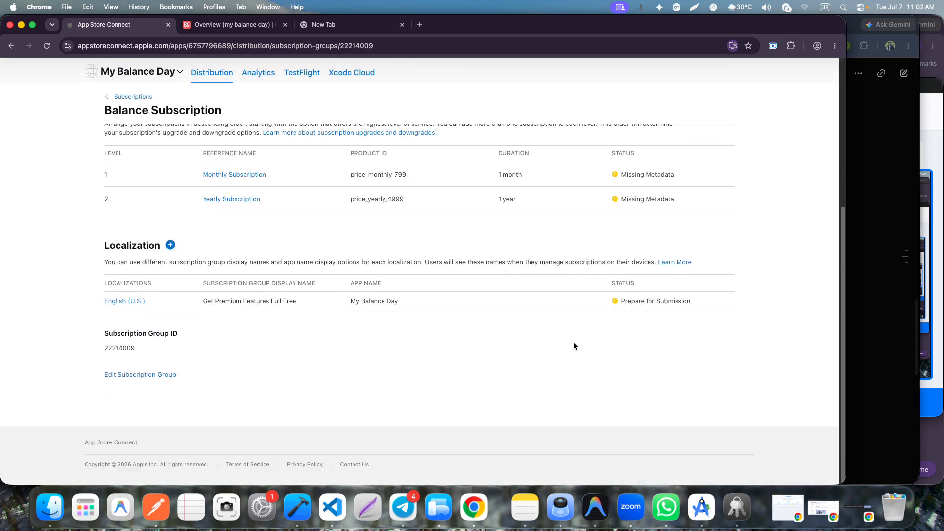
pyautogui.scroll(5, 461, 310)
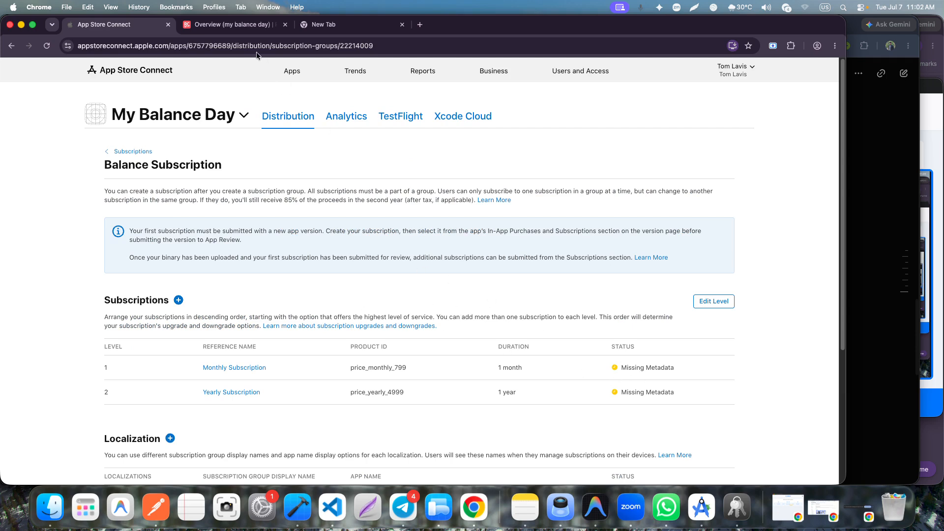
# - Switch to the my balance day project in RevenueCat and start a new App Store app configuration
pyautogui.click(231, 24)
pyautogui.click(385, 195)
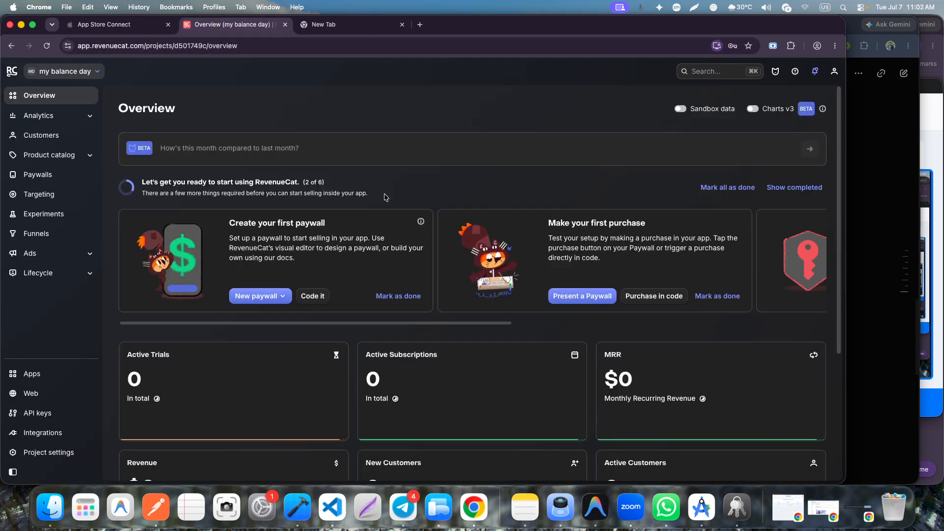
pyautogui.click(77, 70)
pyautogui.click(338, 128)
pyautogui.click(40, 431)
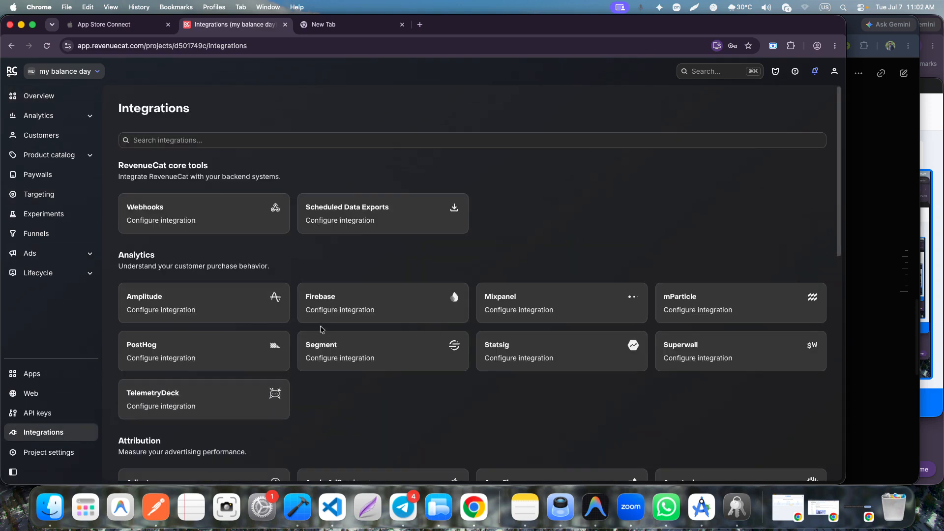
pyautogui.click(36, 372)
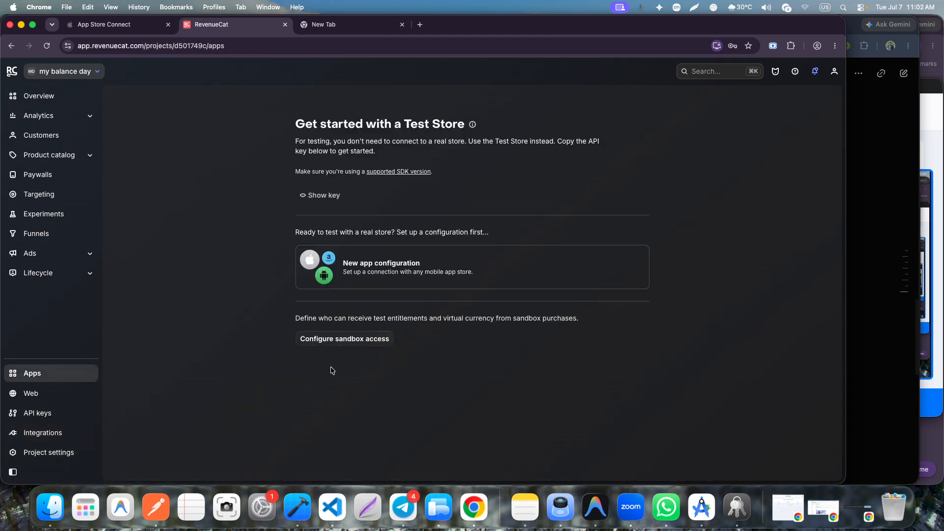
pyautogui.click(388, 282)
pyautogui.click(242, 200)
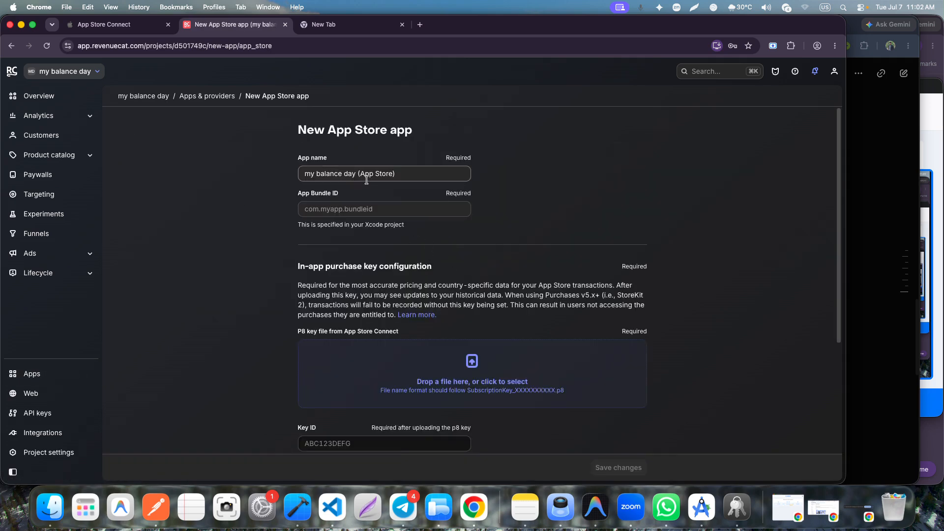
# - Change the capitalization of the app name to "My Balance Day (App Store)", checking it against App Store Connect
pyautogui.click(412, 176)
pyautogui.moveTo(310, 172); pyautogui.dragTo(276, 172)
pyautogui.click(128, 25)
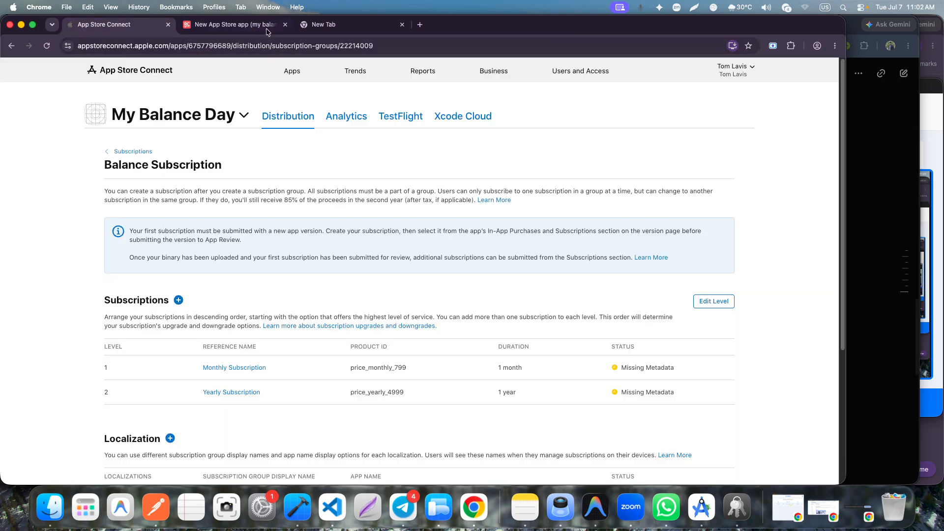
pyautogui.click(231, 25)
pyautogui.write('My balance day (App Store')
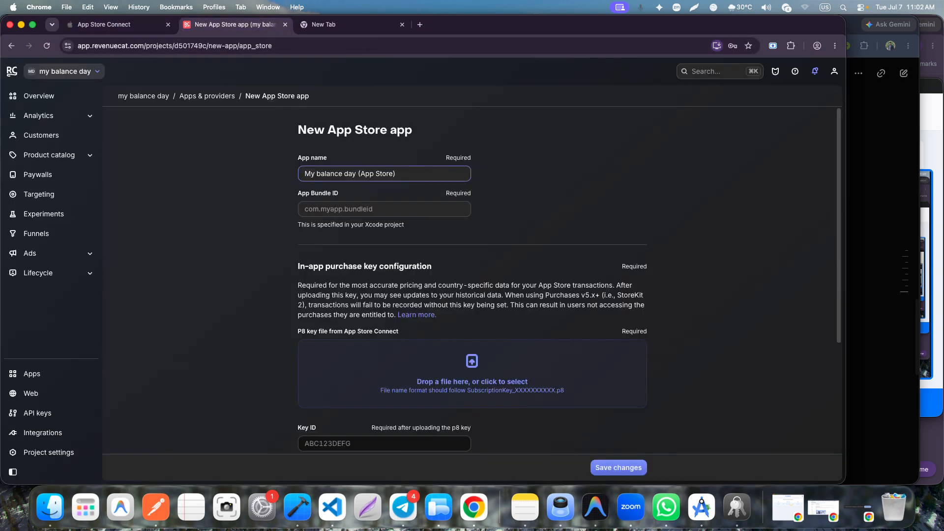
pyautogui.hotkey('shift', 'Right')
pyautogui.write('B')
pyautogui.hotkey('shift', 'Right')
pyautogui.write('D')
pyautogui.click(340, 210)
pyautogui.click(596, 516)
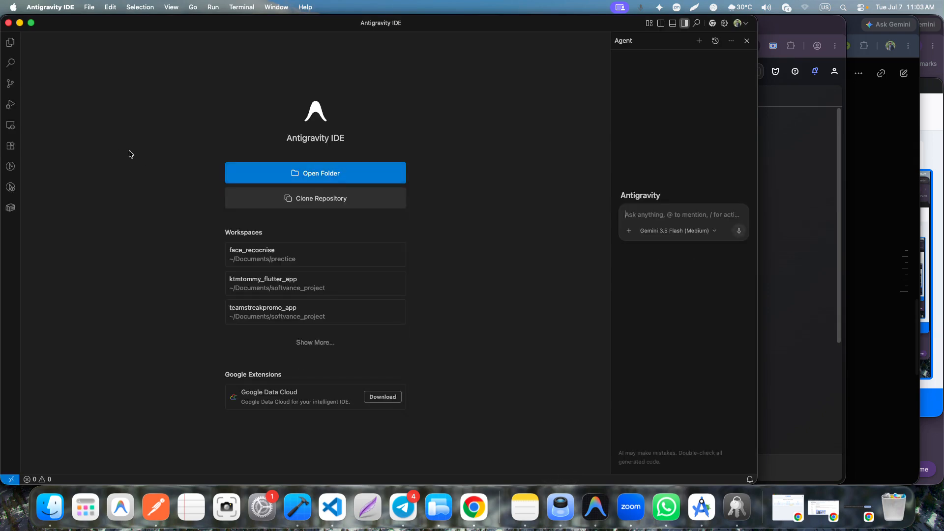
pyautogui.click(19, 23)
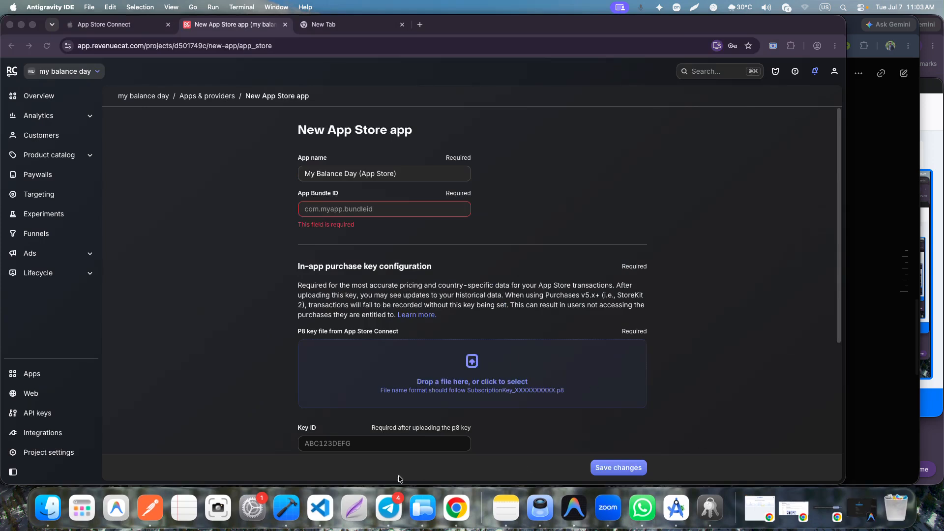
pyautogui.rightClick(329, 514)
pyautogui.click(329, 515)
pyautogui.click(681, 520)
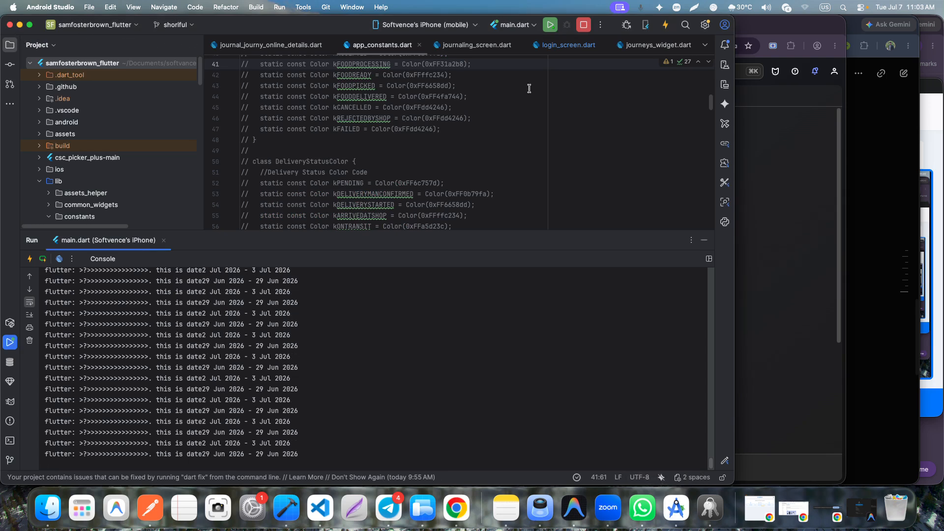
pyautogui.click(19, 25)
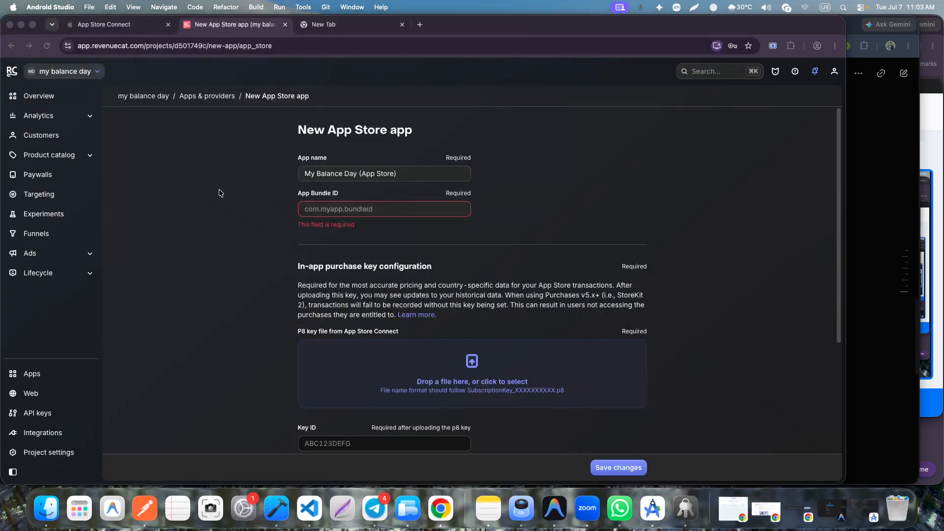
pyautogui.click(352, 208)
pyautogui.scroll(-3, 565, 211)
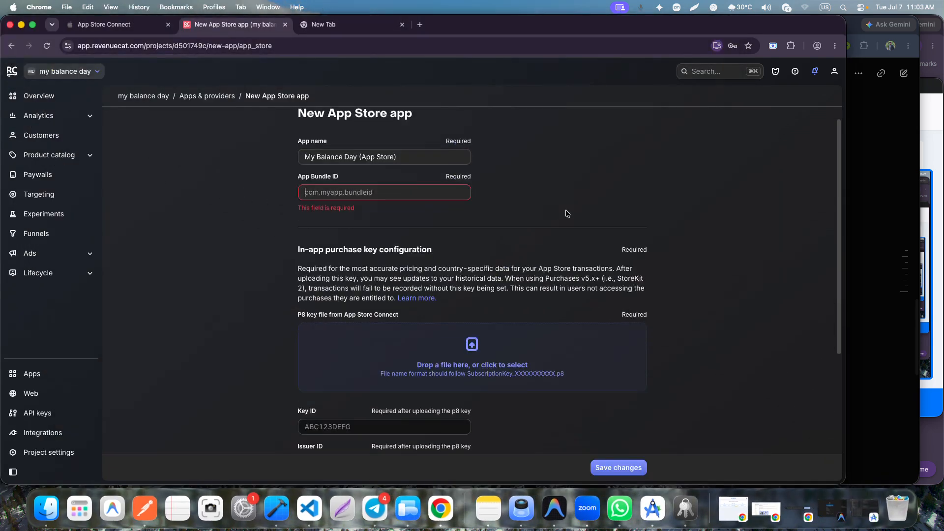
pyautogui.click(888, 248)
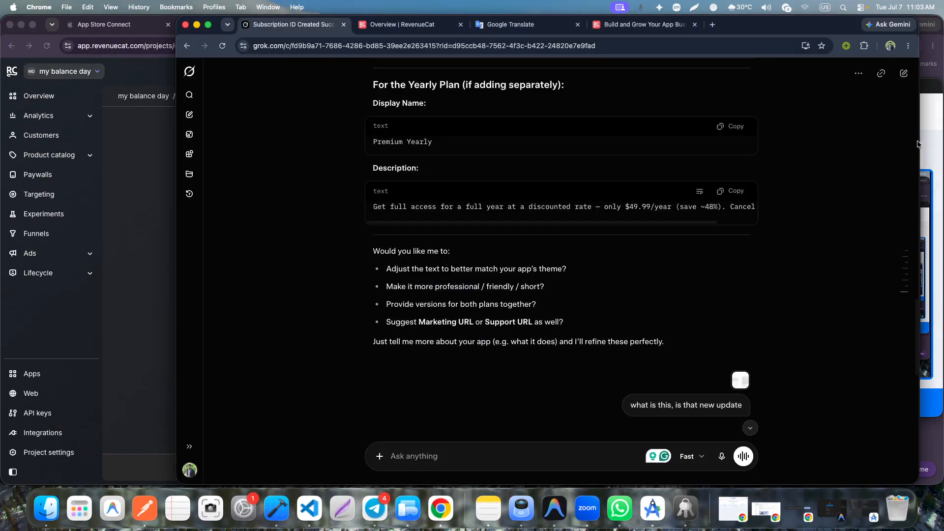
pyautogui.click(934, 138)
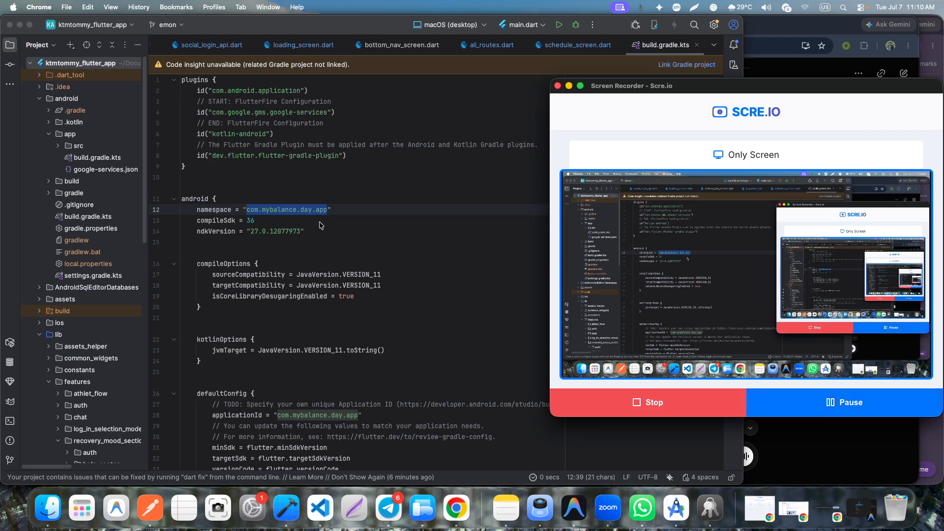
# - In Android Studio, copy the namespace com.mybalance.day.app from the Flutter project's app-level build.gradle.kts
pyautogui.click(258, 217)
pyautogui.moveTo(246, 210)
pyautogui.mouseDown()
pyautogui.moveTo(326, 215)
pyautogui.moveTo(247, 210)
pyautogui.mouseUp()
pyautogui.press('super+c')
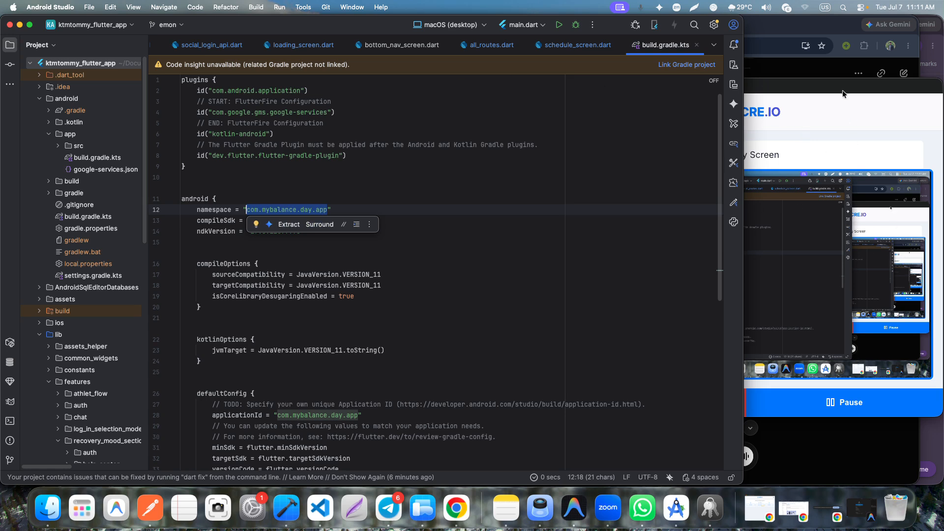
# - Return to RevenueCat's new App Store app form and enter com.mybalance.day.app as the App Bundle ID
pyautogui.click(769, 27)
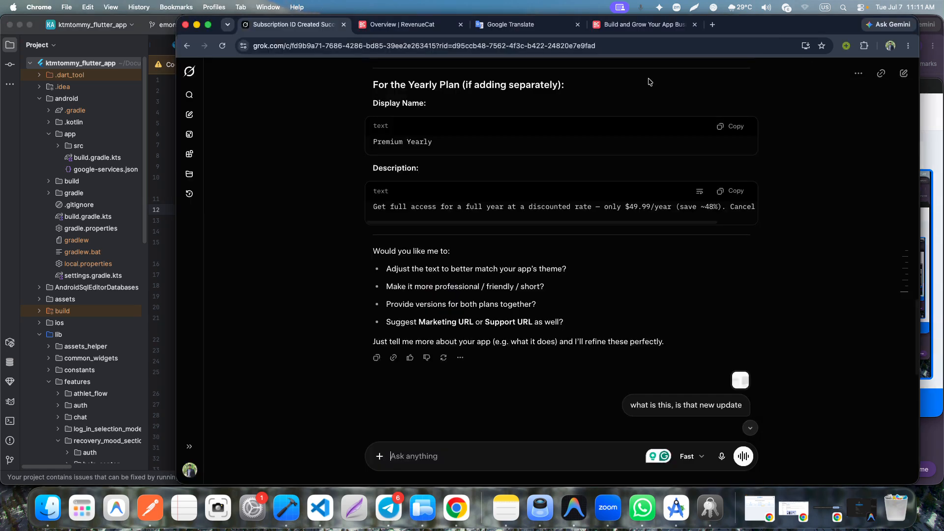
pyautogui.click(20, 25)
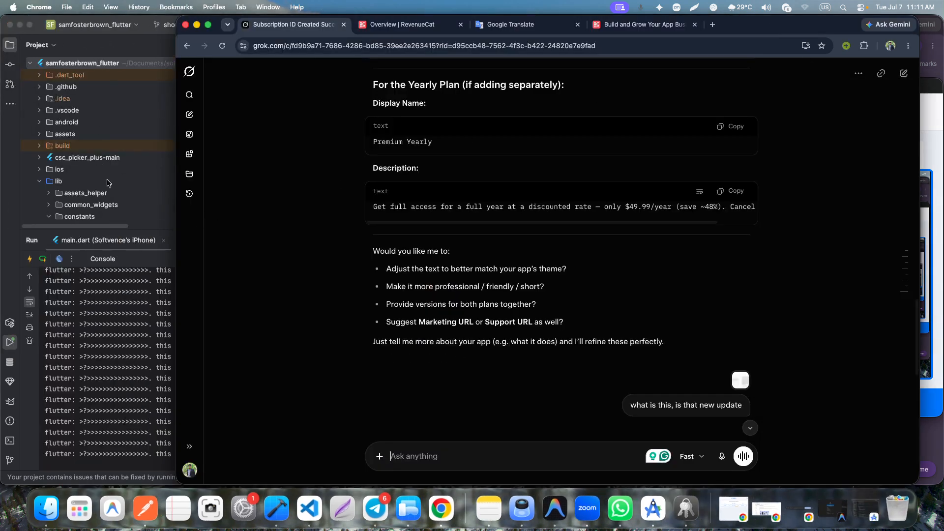
pyautogui.click(20, 25)
pyautogui.click(132, 174)
pyautogui.click(377, 129)
pyautogui.press('super+v')
pyautogui.click(265, 163)
pyautogui.scroll(1, 393, 182)
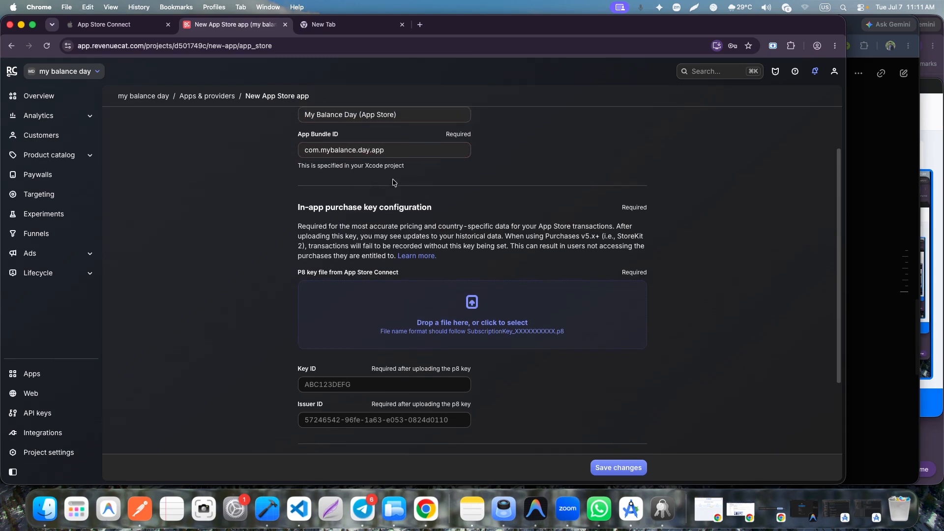
pyautogui.scroll(2, 336, 173)
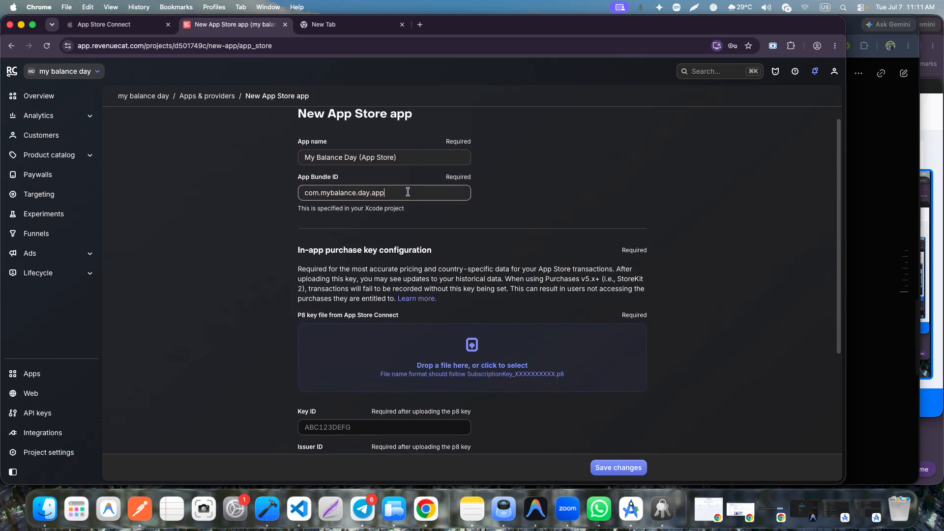
# - Switch to App Store Connect and submit the request for App Store Connect API access, agreeing to its terms
pyautogui.scroll(-2, 517, 275)
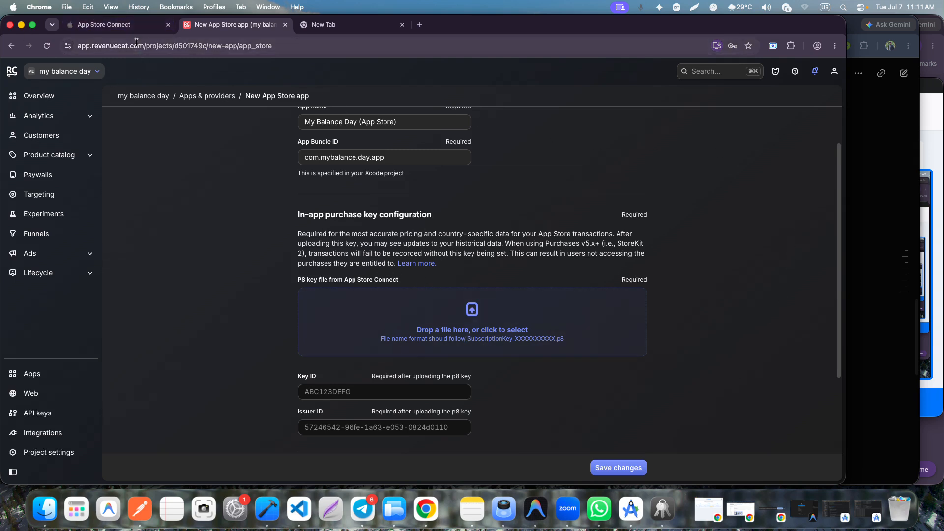
pyautogui.click(79, 24)
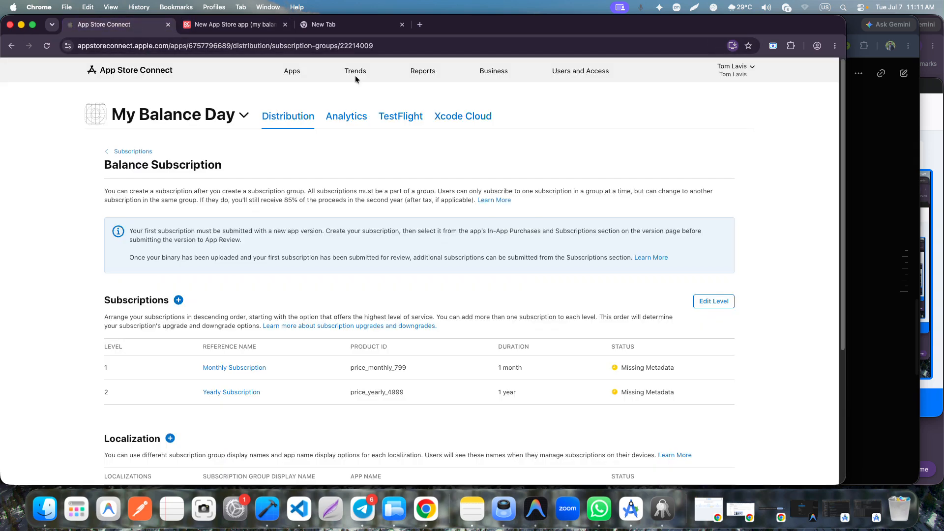
pyautogui.click(495, 76)
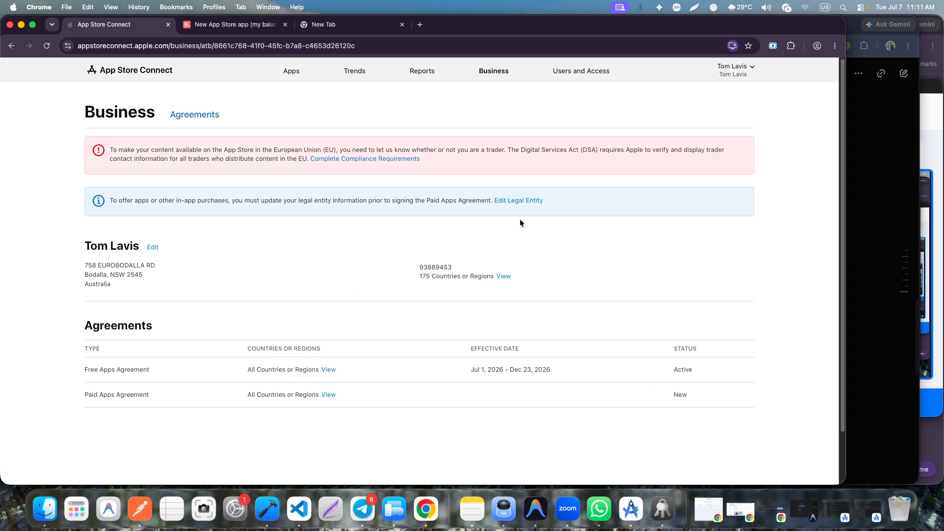
pyautogui.click(574, 72)
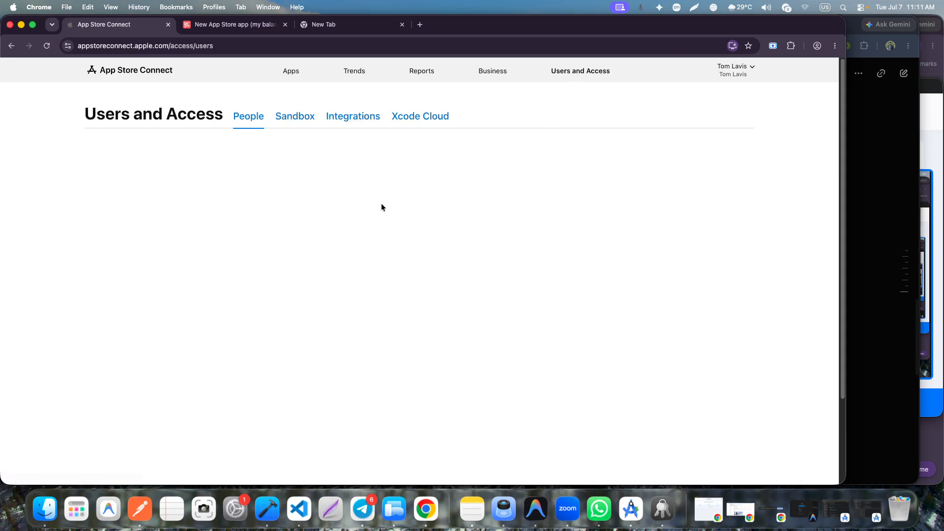
pyautogui.click(363, 119)
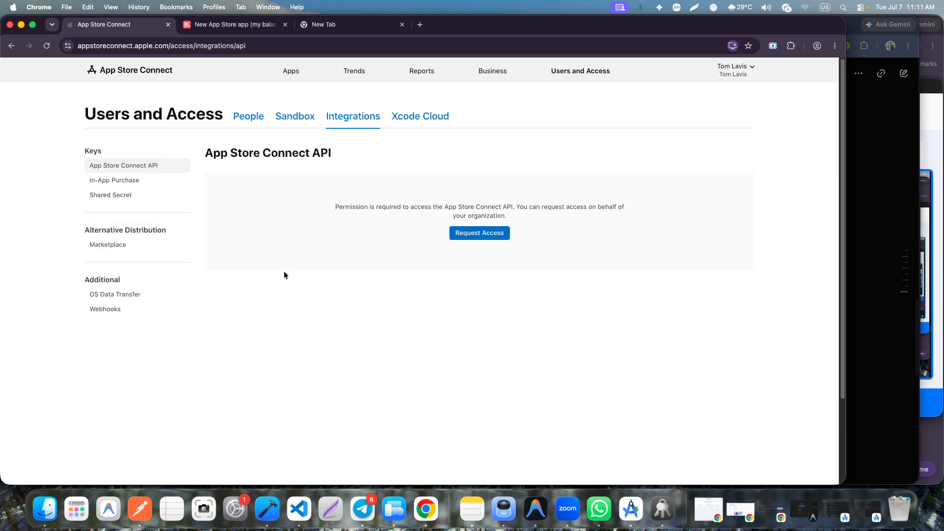
pyautogui.click(480, 232)
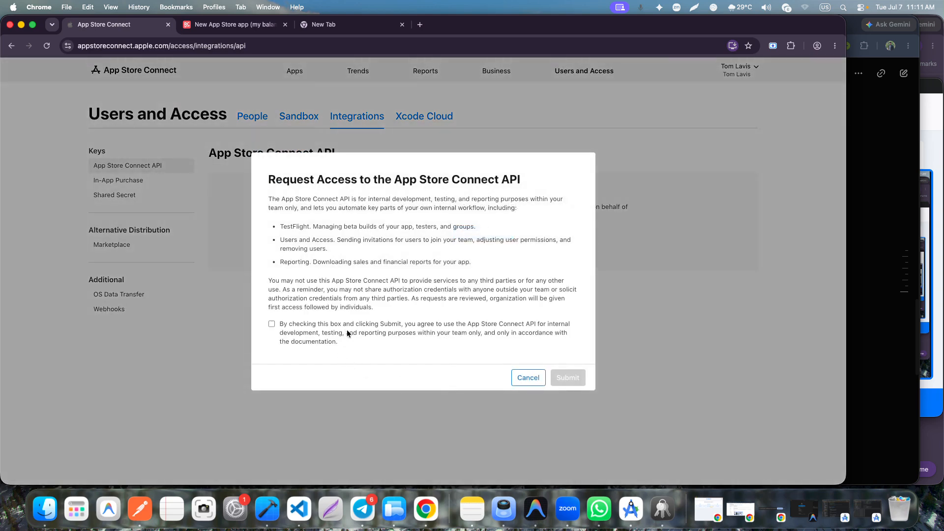
pyautogui.click(271, 324)
pyautogui.click(575, 378)
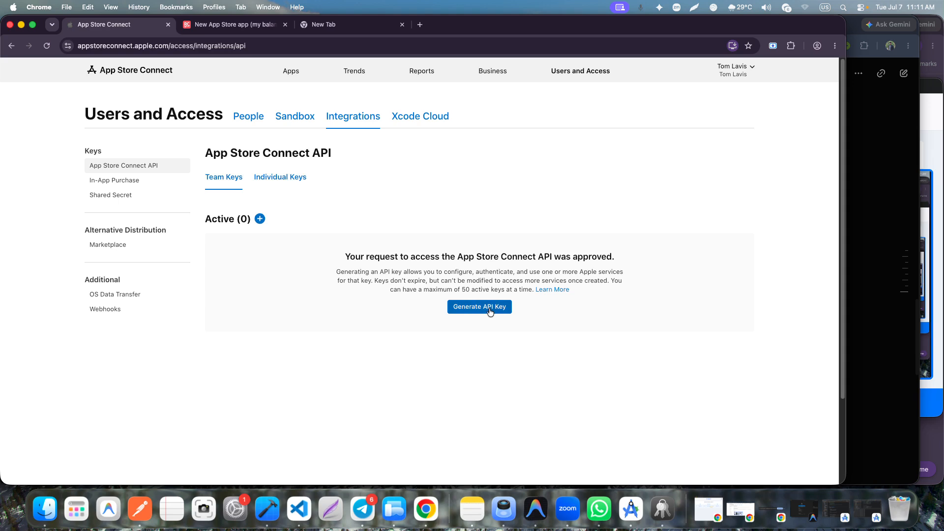
# - Generate an App Store Connect API team key named subscription with Admin access and download its key file
pyautogui.click(489, 308)
pyautogui.click(294, 250)
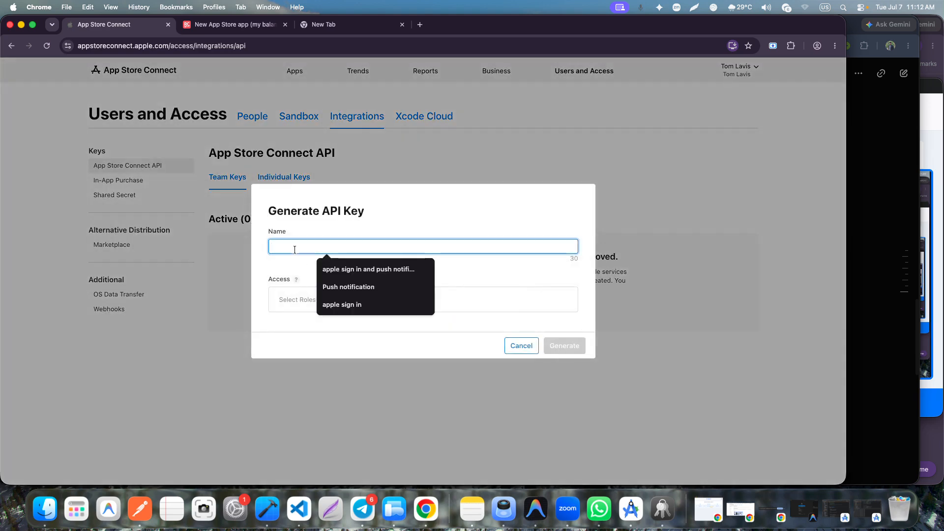
pyautogui.write('subscription')
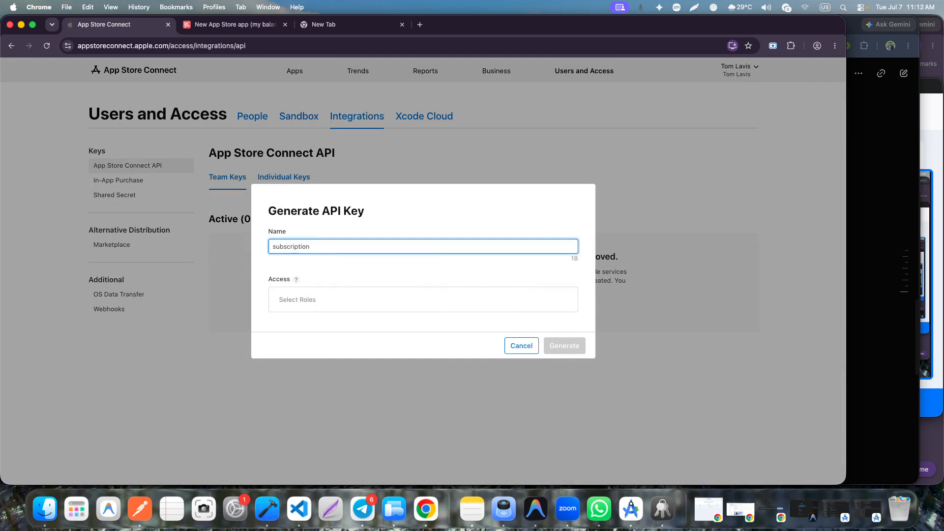
pyautogui.click(301, 304)
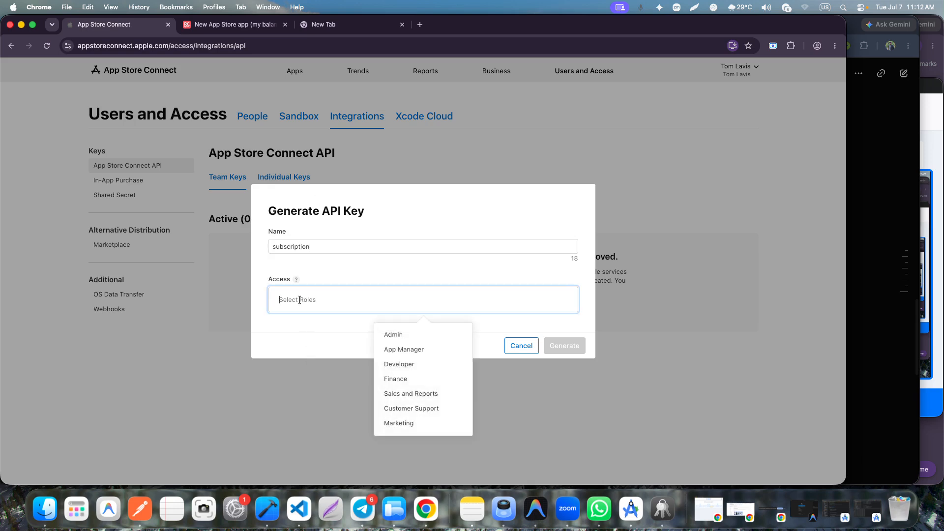
pyautogui.click(408, 333)
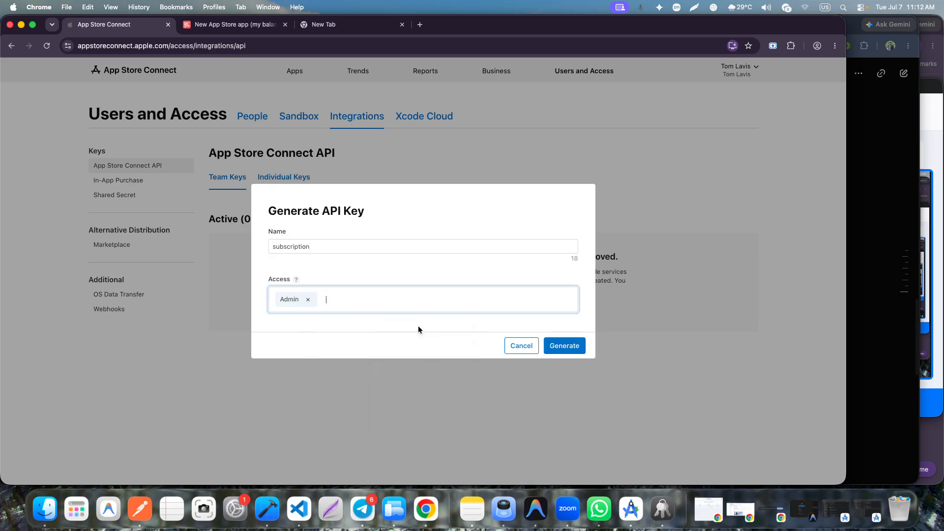
pyautogui.click(416, 299)
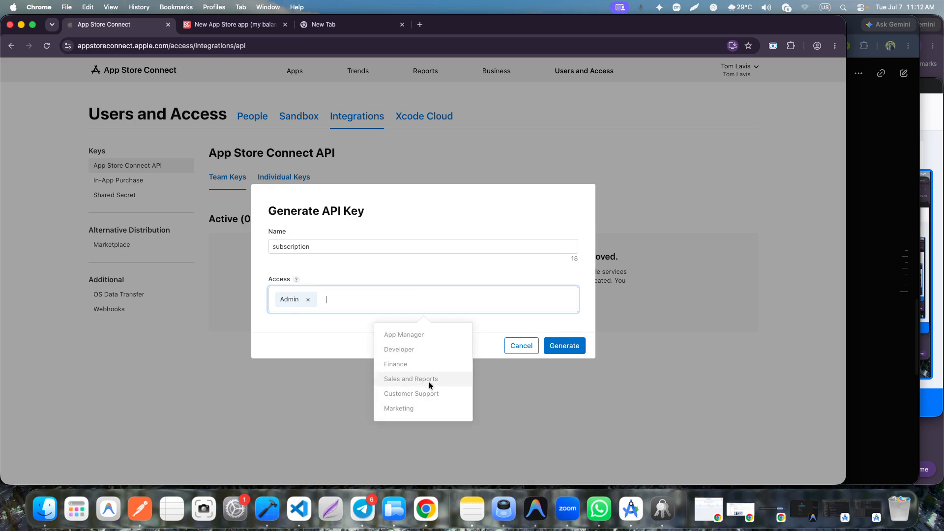
pyautogui.press('Escape')
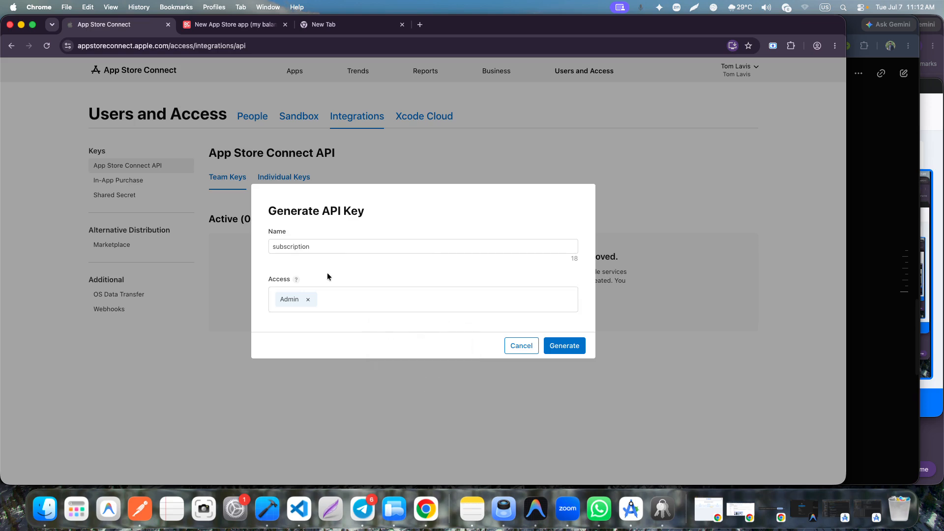
pyautogui.click(563, 347)
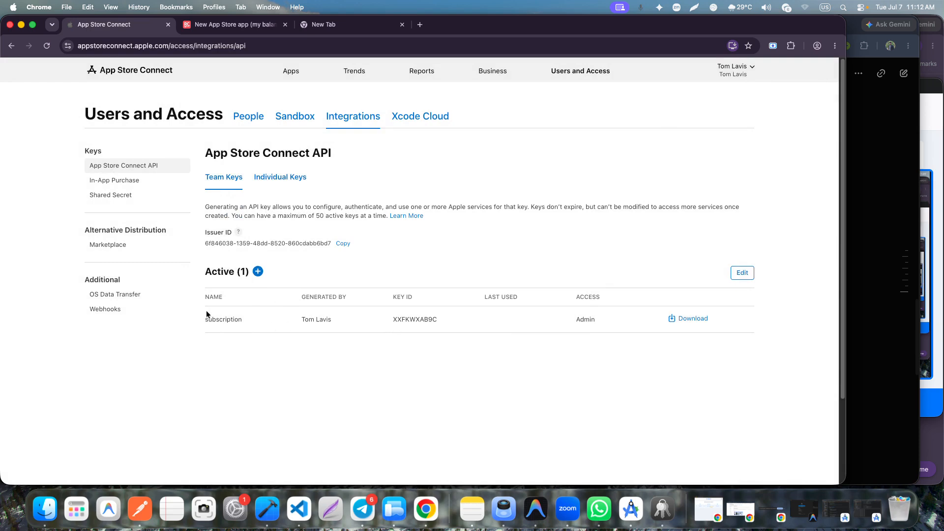
pyautogui.click(702, 319)
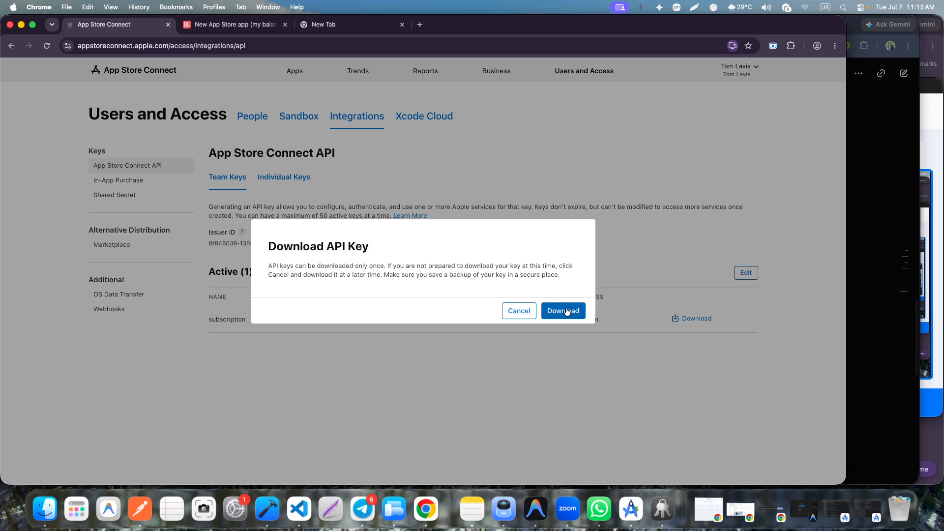
pyautogui.click(567, 311)
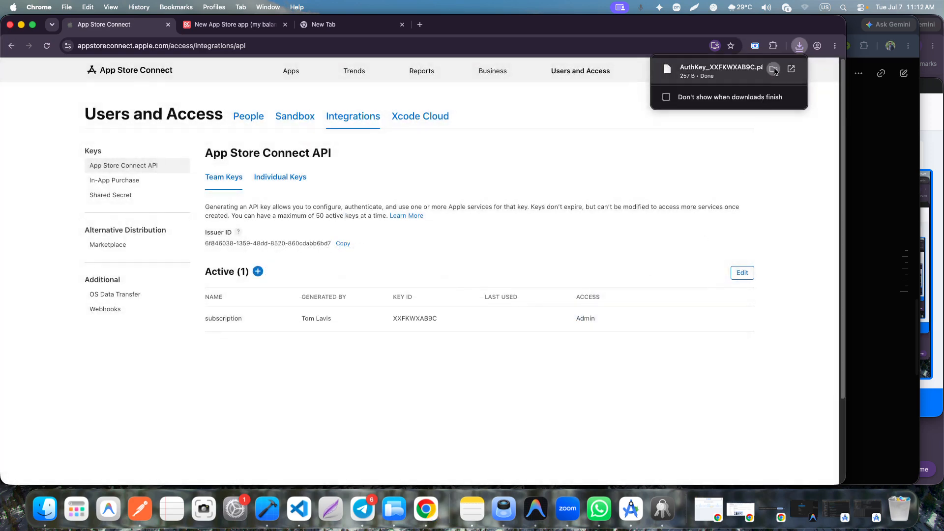
# - Show the downloaded API key file in Finder and create a folder named ktmtommy in Downloads
pyautogui.click(883, 199)
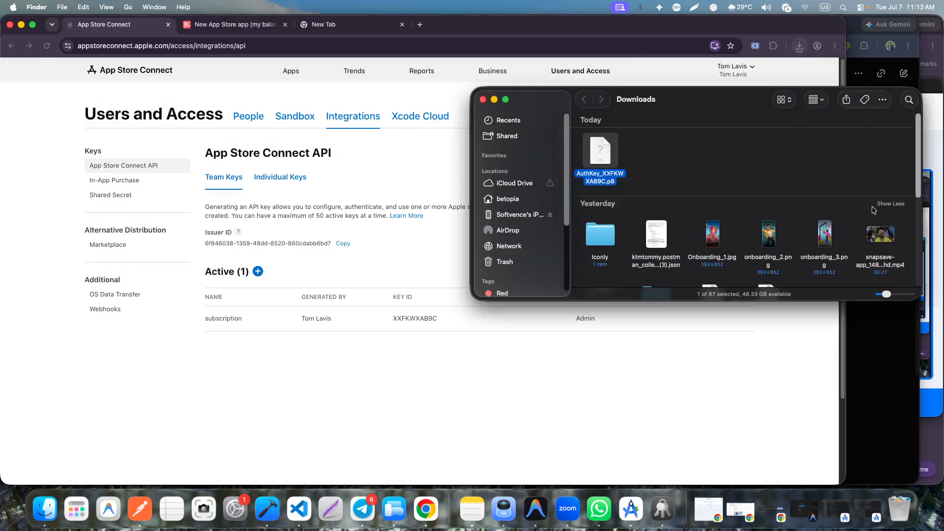
pyautogui.rightClick(653, 165)
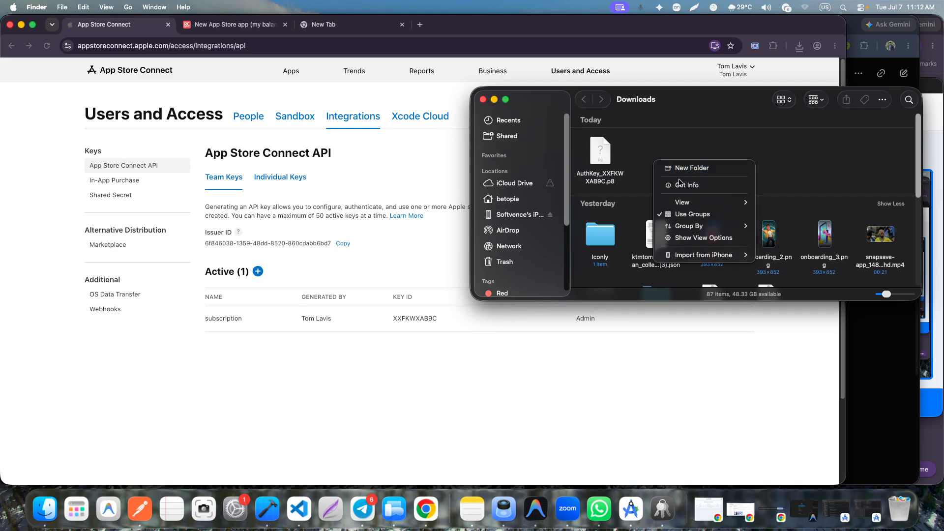
pyautogui.moveTo(695, 200)
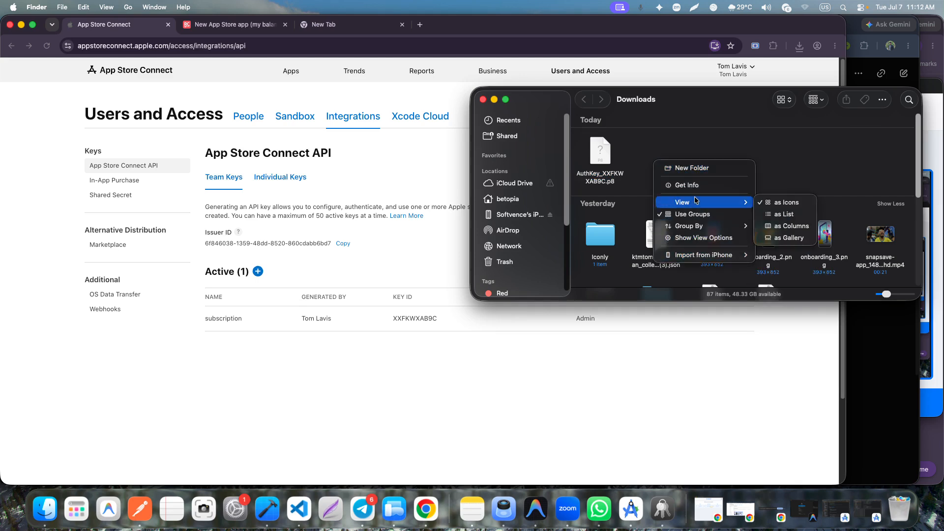
pyautogui.click(693, 170)
pyautogui.write('ktmtommy')
pyautogui.press('Return')
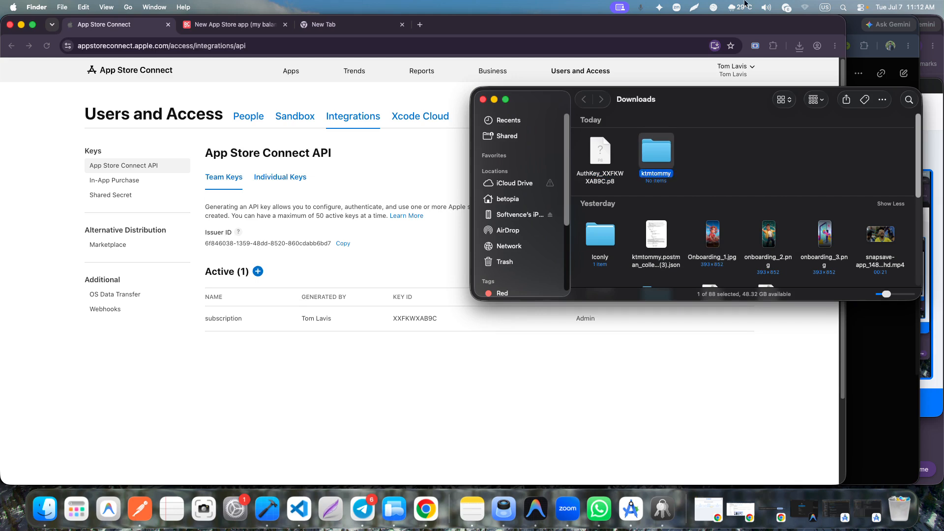
# - Move the AuthKey .p8 file into the ktmtommy folder and open that folder
pyautogui.click(612, 162)
pyautogui.moveTo(603, 156); pyautogui.dragTo(656, 152)
pyautogui.doubleClick(601, 153)
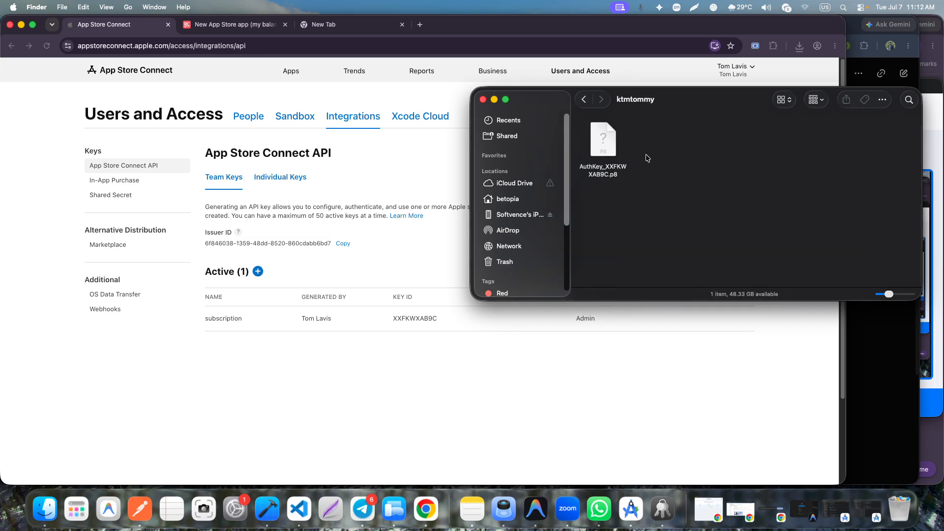
# - Back in App Store Connect, generate an in-app purchase key named subscription and download its key file
pyautogui.click(343, 251)
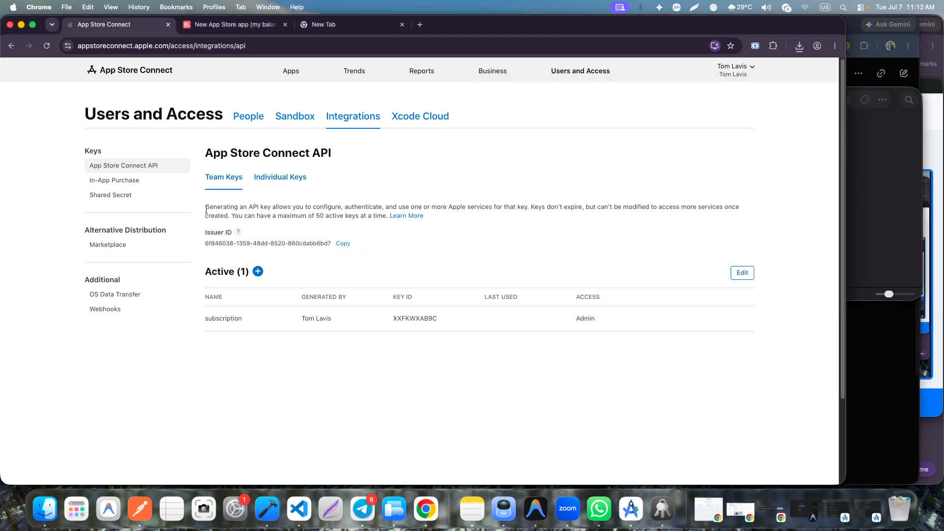
pyautogui.click(126, 185)
pyautogui.click(482, 271)
pyautogui.click(300, 277)
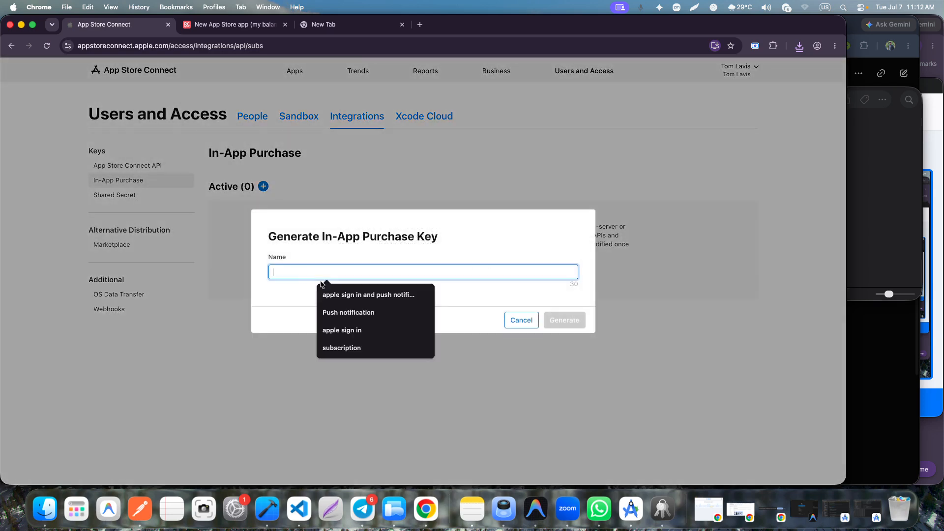
pyautogui.write('su')
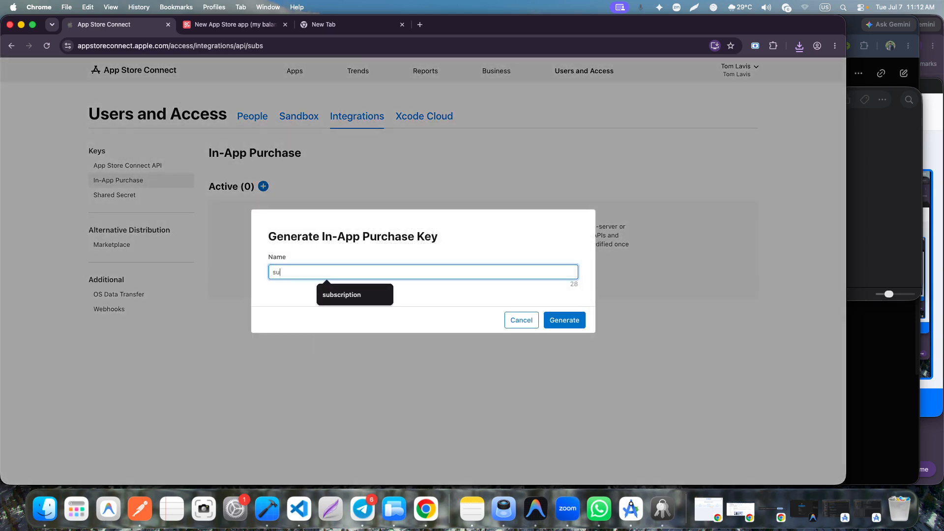
pyautogui.write('bscription')
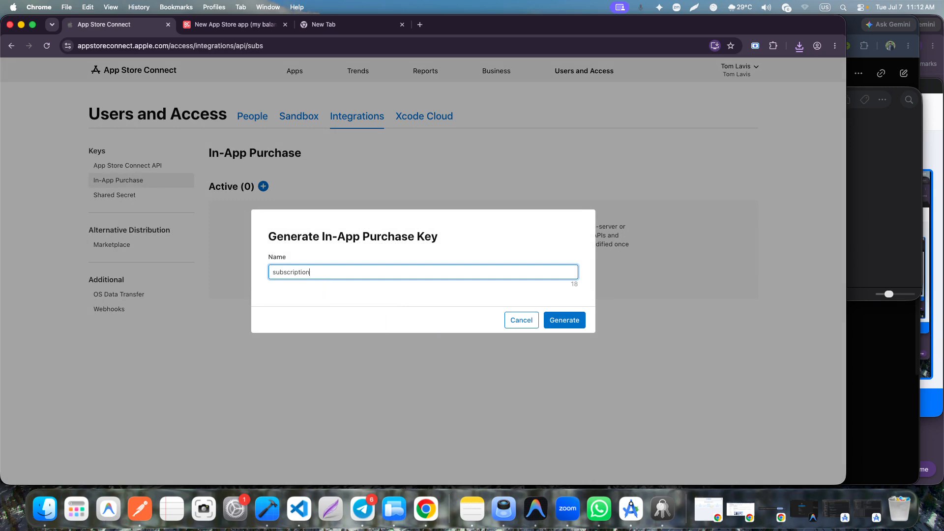
pyautogui.click(557, 314)
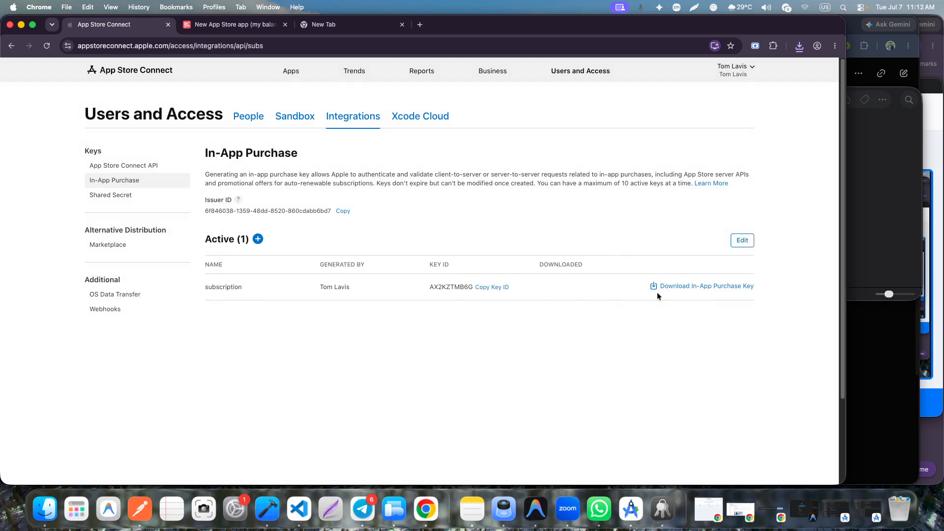
pyautogui.click(672, 287)
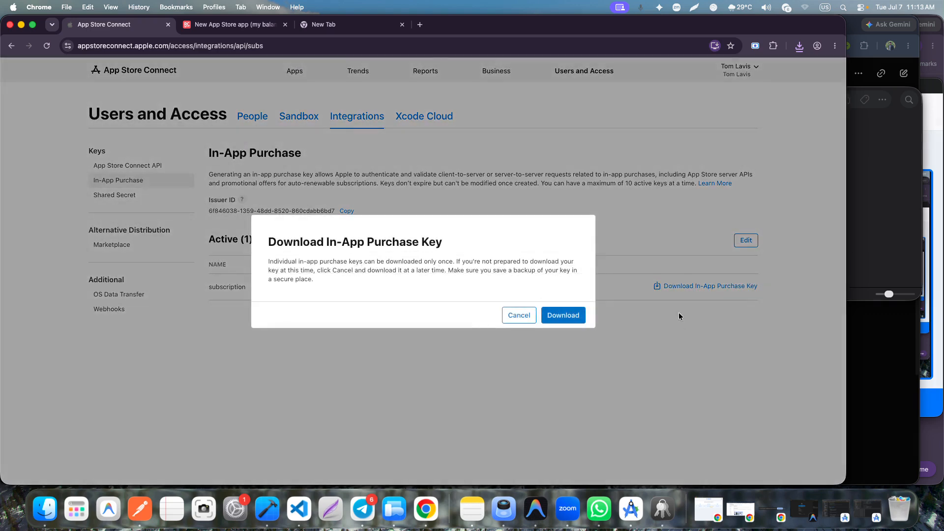
pyautogui.click(563, 315)
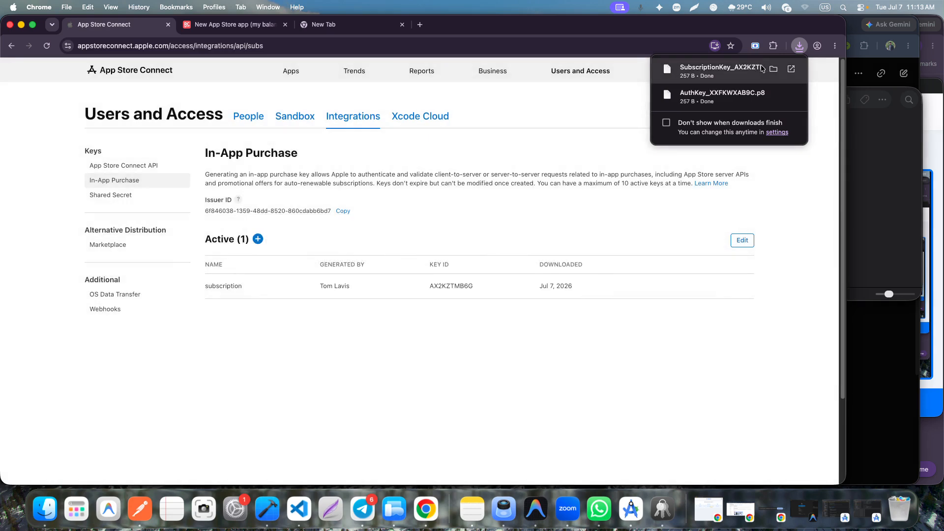
# - Reveal the downloaded SubscriptionKey .p8 file in Finder and move it into the ktmtommy folder
pyautogui.click(773, 69)
pyautogui.moveTo(669, 178); pyautogui.dragTo(614, 167)
pyautogui.doubleClick(618, 172)
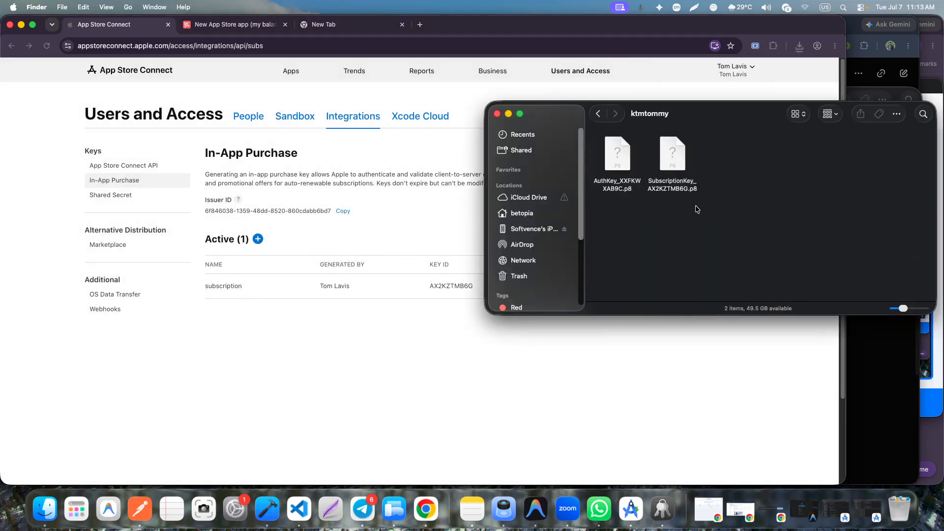
# - Switch back to Chrome, show RevenueCat's New App Store app page and dismiss the split view tip
pyautogui.click(408, 199)
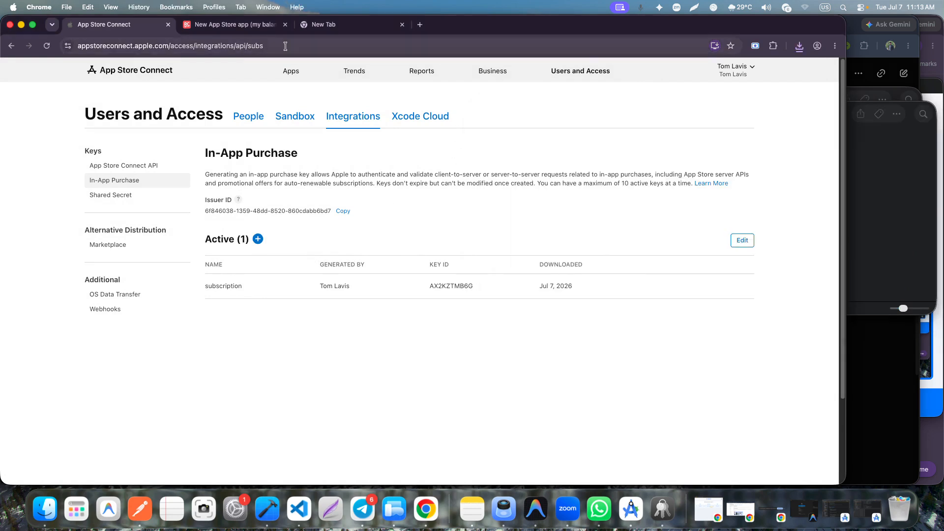
pyautogui.click(234, 25)
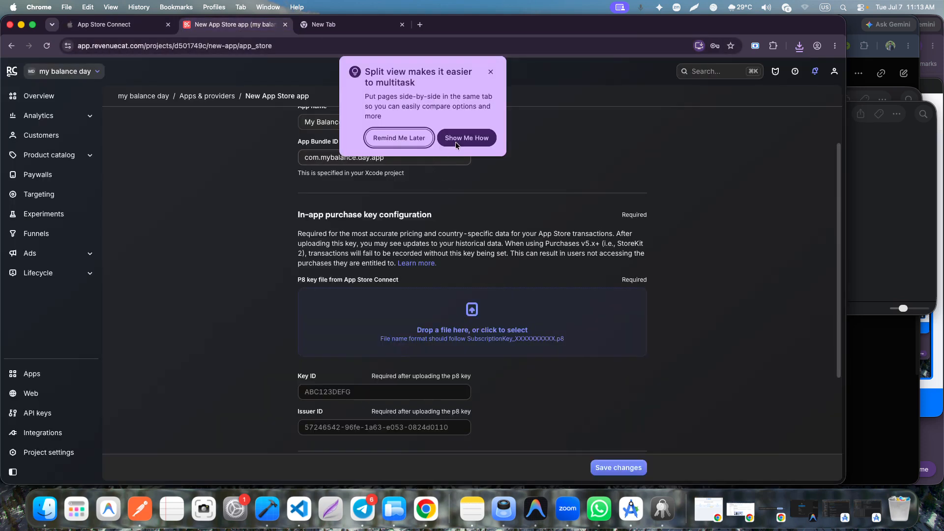
pyautogui.click(490, 72)
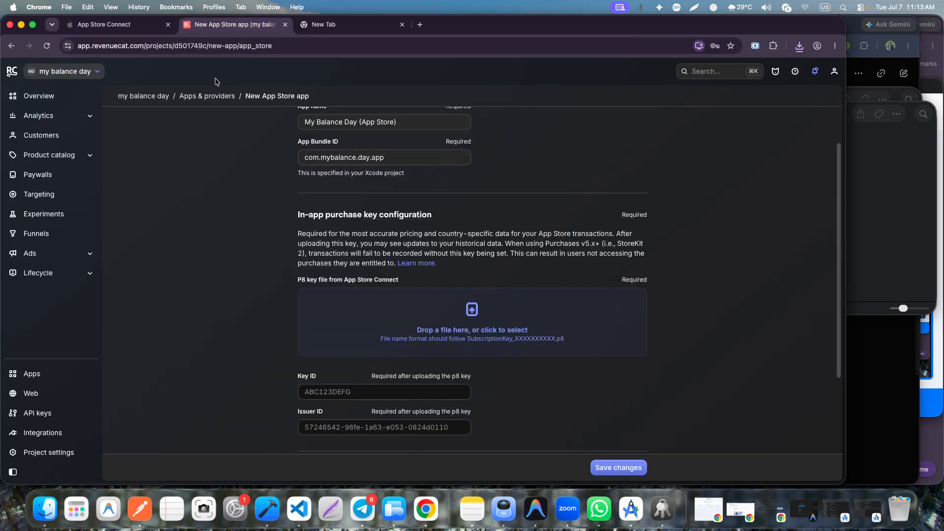
pyautogui.rightClick(199, 26)
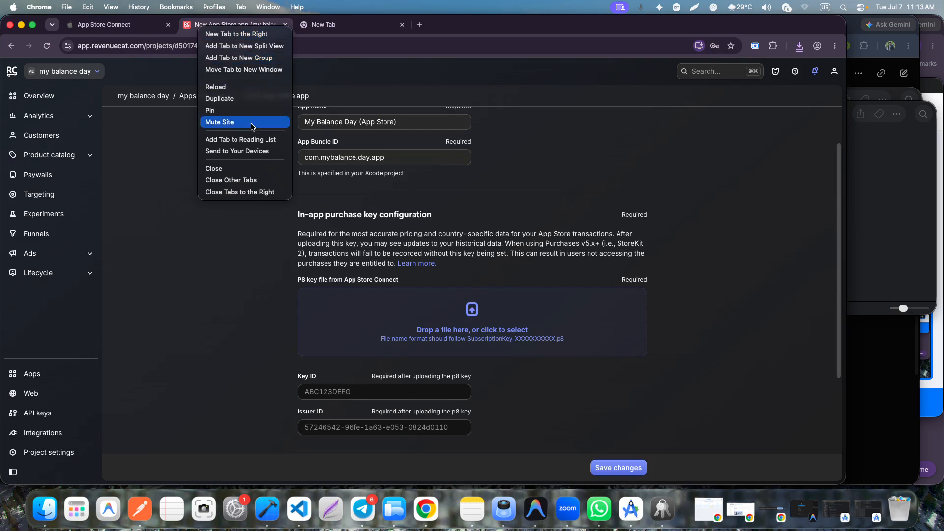
pyautogui.click(258, 48)
pyautogui.click(98, 24)
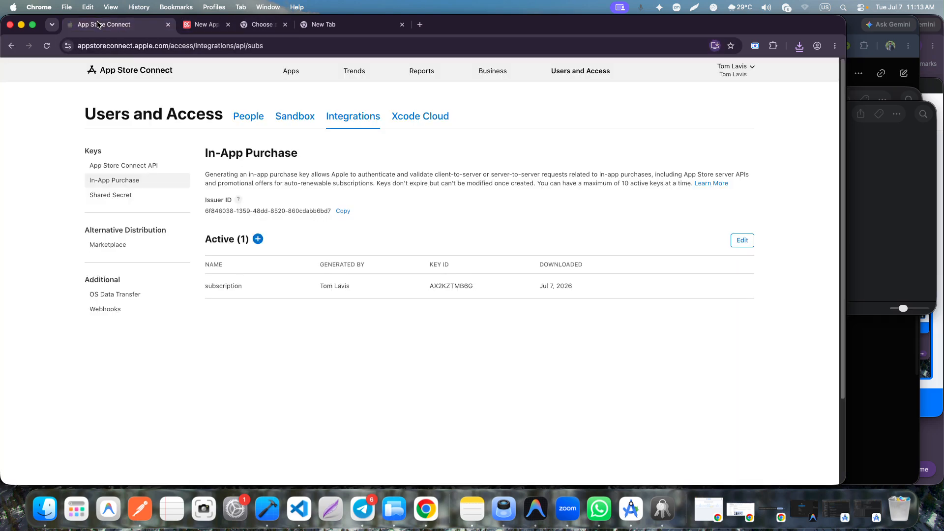
pyautogui.click(199, 27)
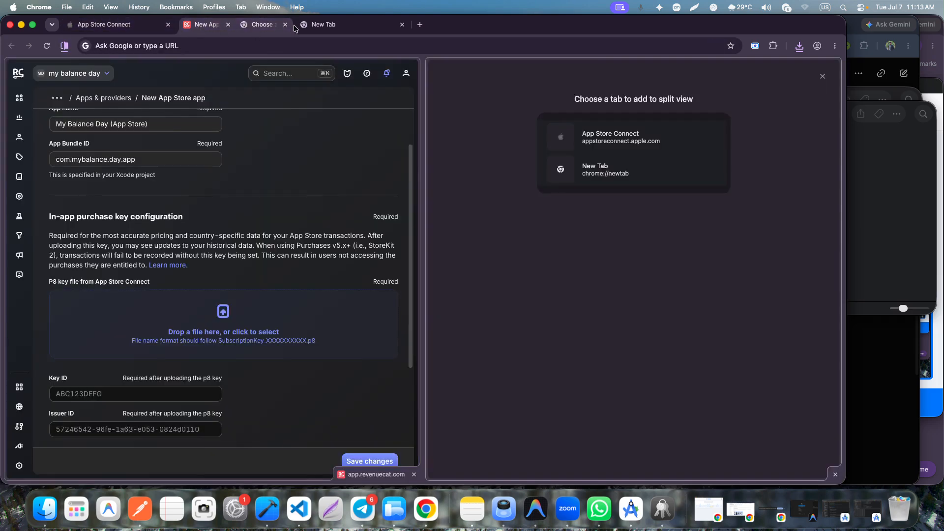
pyautogui.click(285, 24)
# - Open the App Store Connect tab in a split view with the RevenueCat New App Store app page beside it
pyautogui.click(116, 27)
pyautogui.rightClick(116, 29)
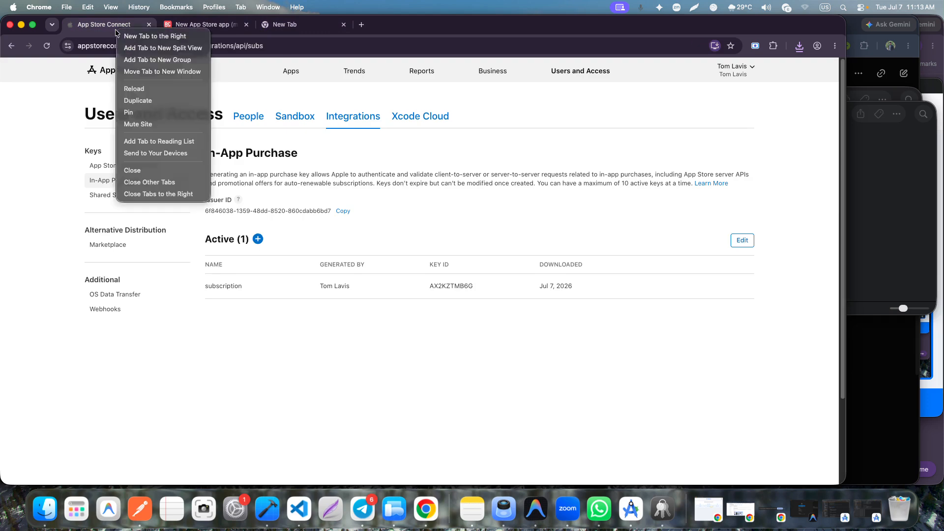
pyautogui.click(181, 48)
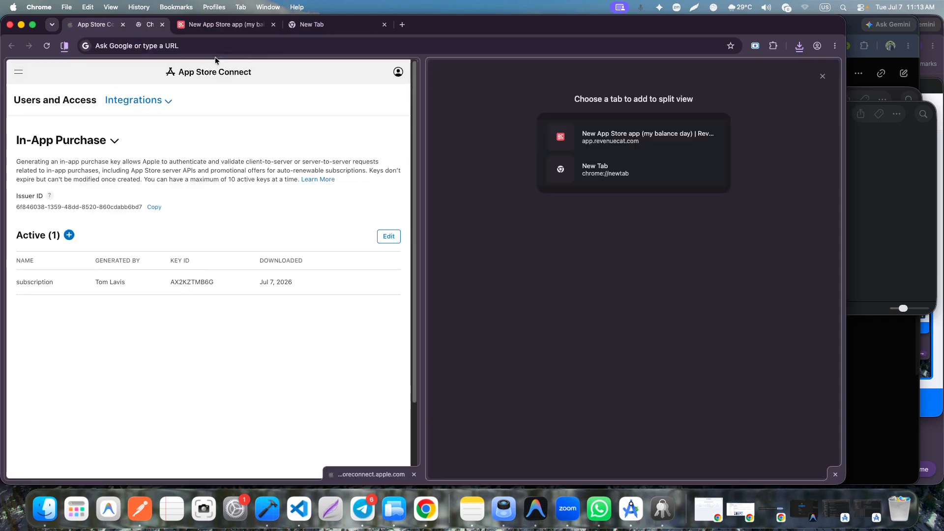
pyautogui.click(592, 142)
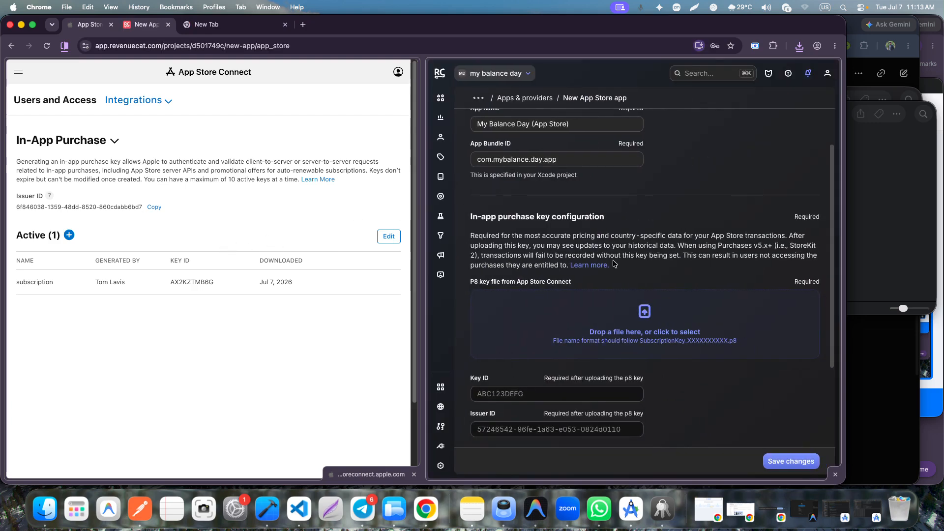
# - Place a narrowed Finder window beside the RevenueCat form and upload the SubscriptionKey .p8 file as the in-app purchase P8 key file
pyautogui.scroll(-3, 614, 263)
pyautogui.click(879, 263)
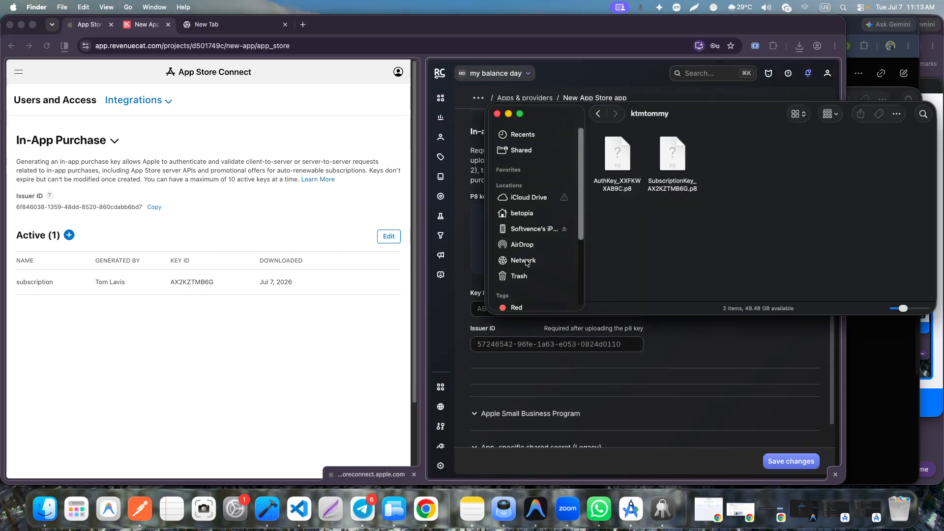
pyautogui.click(474, 261)
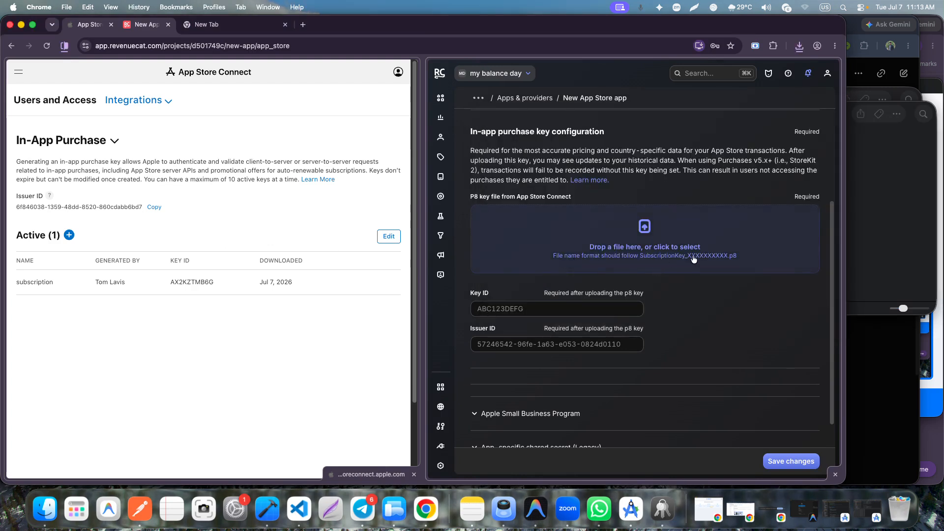
pyautogui.click(845, 250)
pyautogui.moveTo(680, 112); pyautogui.dragTo(205, 114)
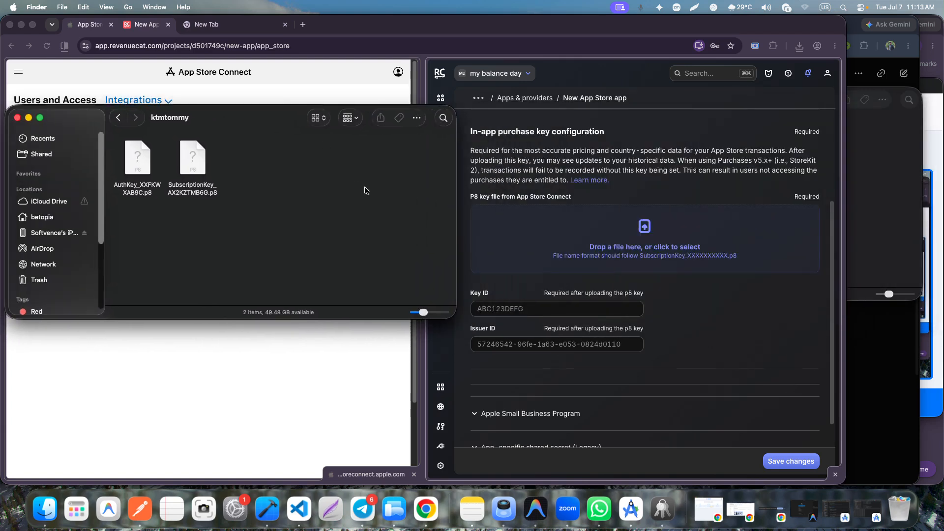
pyautogui.moveTo(457, 206); pyautogui.dragTo(341, 206)
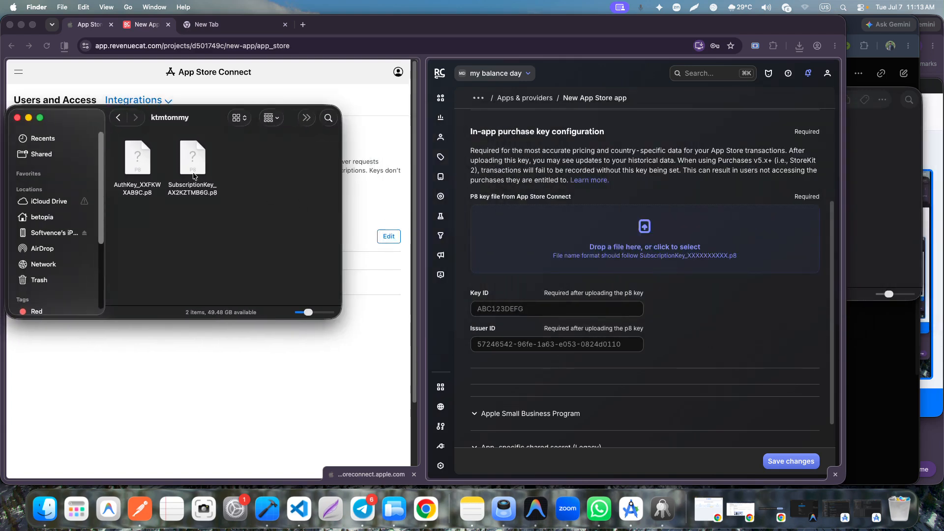
pyautogui.click(193, 158)
pyautogui.moveTo(192, 157); pyautogui.dragTo(639, 248)
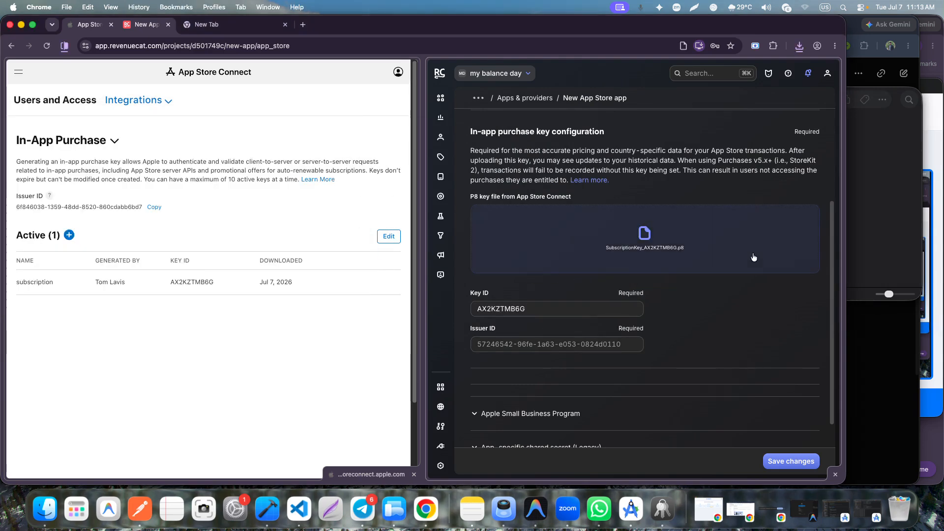
# - Copy the Issuer ID from App Store Connect's In-App Purchase page into the Issuer ID field of RevenueCat's in-app purchase key configuration
pyautogui.scroll(-1, 601, 338)
pyautogui.click(536, 312)
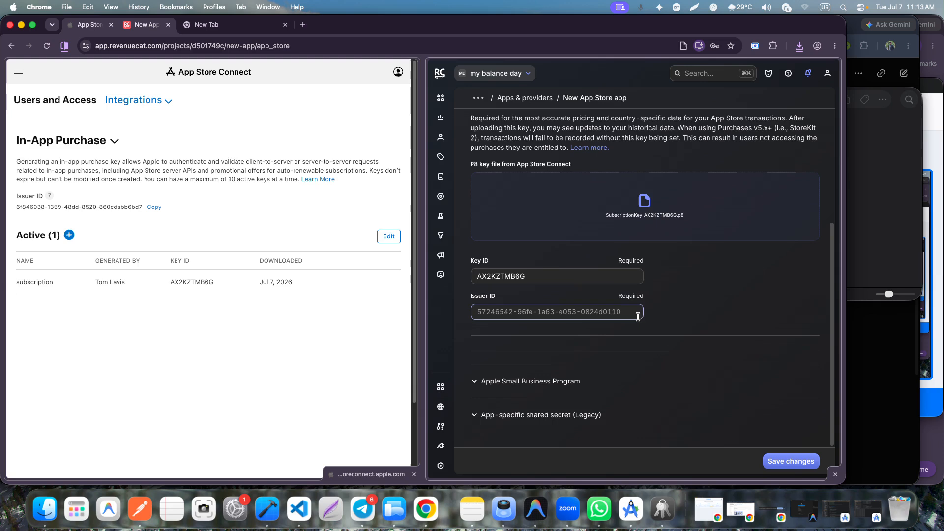
pyautogui.click(231, 343)
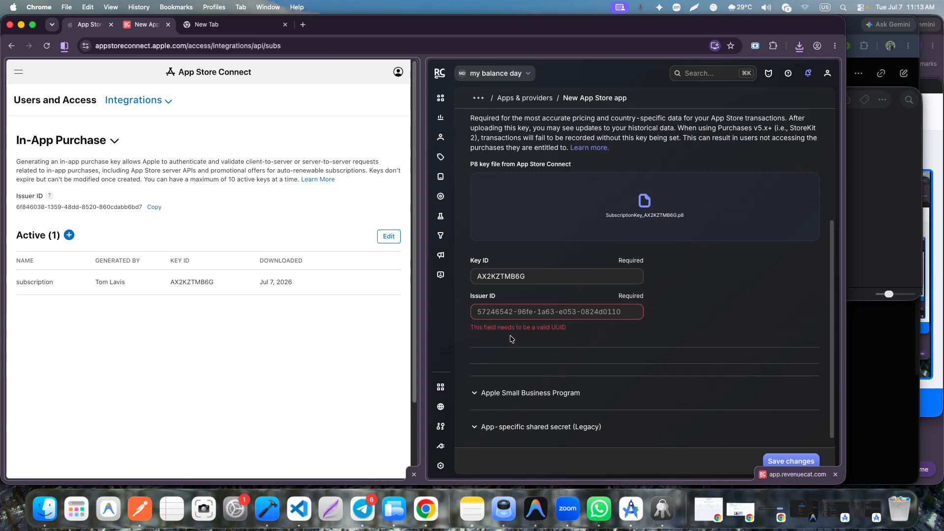
pyautogui.click(500, 314)
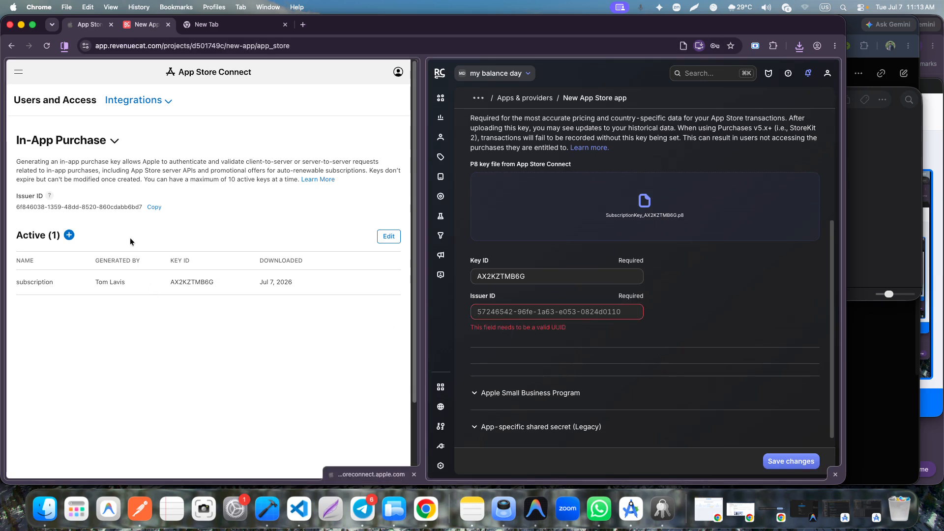
pyautogui.click(612, 310)
pyautogui.press('super+v')
pyautogui.click(708, 326)
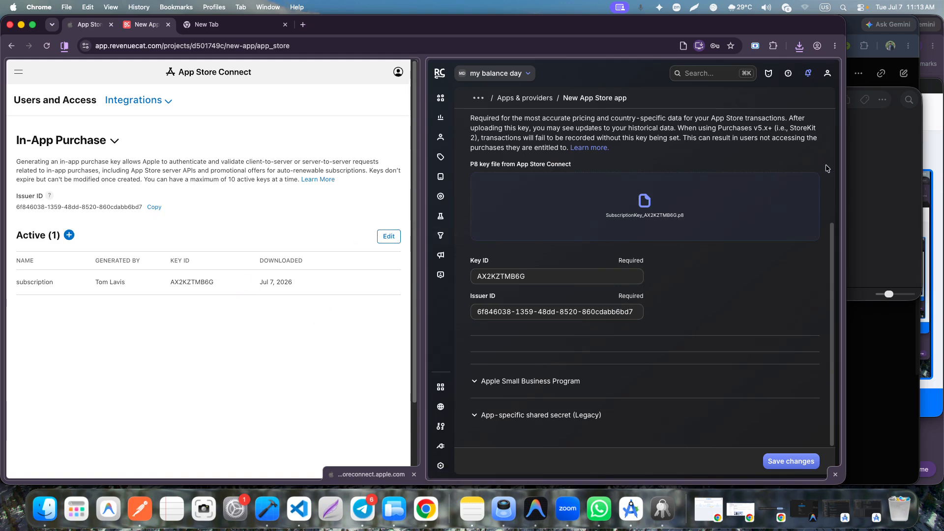
# - Widen the browser window and examine the Apple Small Business Program and App-specific shared secret (Legacy) sections, leaving them collapsed
pyautogui.moveTo(845, 166); pyautogui.dragTo(894, 166)
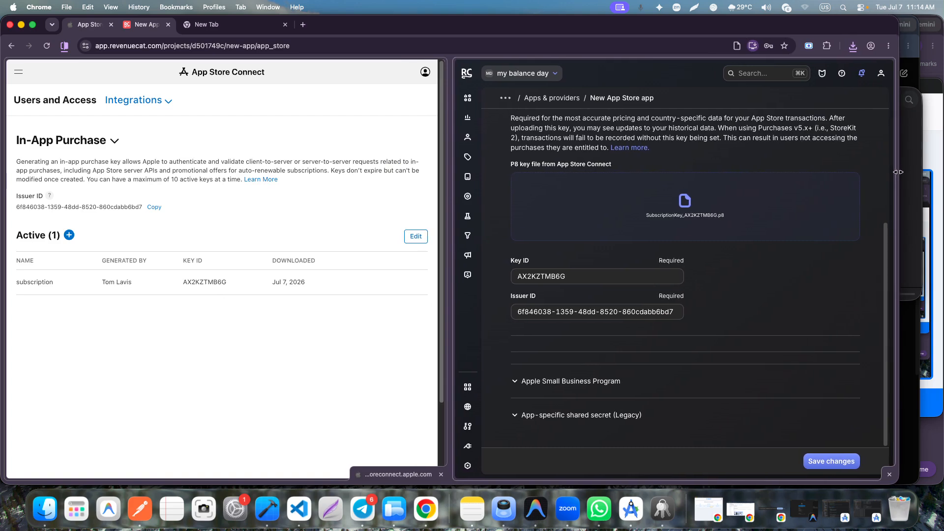
pyautogui.click(548, 383)
pyautogui.click(539, 314)
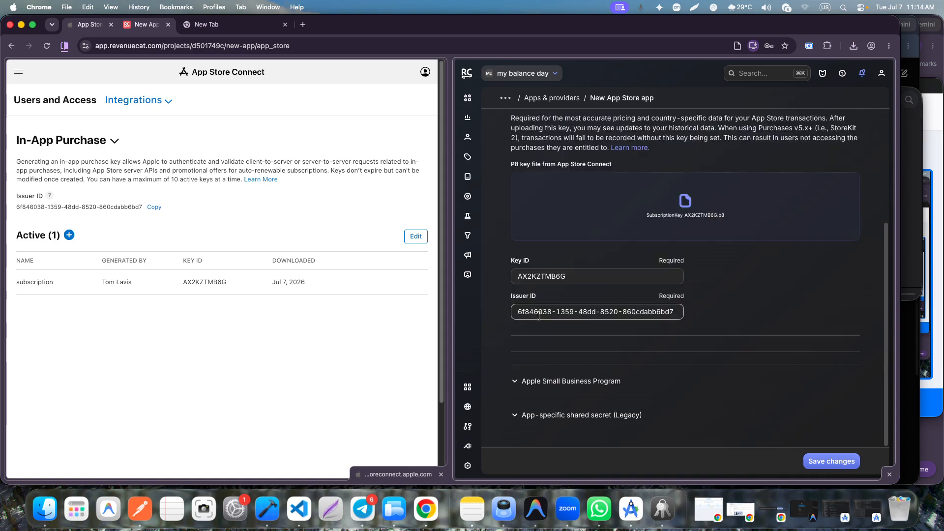
pyautogui.click(562, 415)
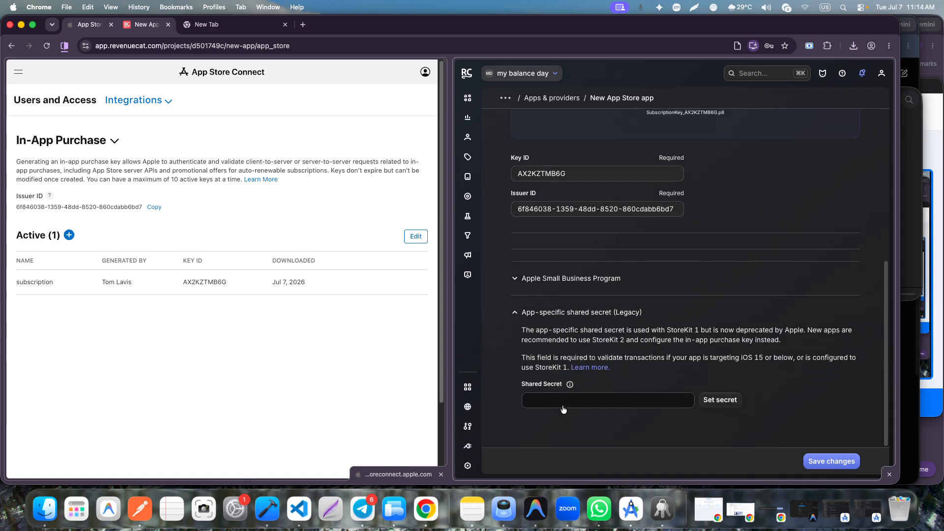
pyautogui.click(514, 313)
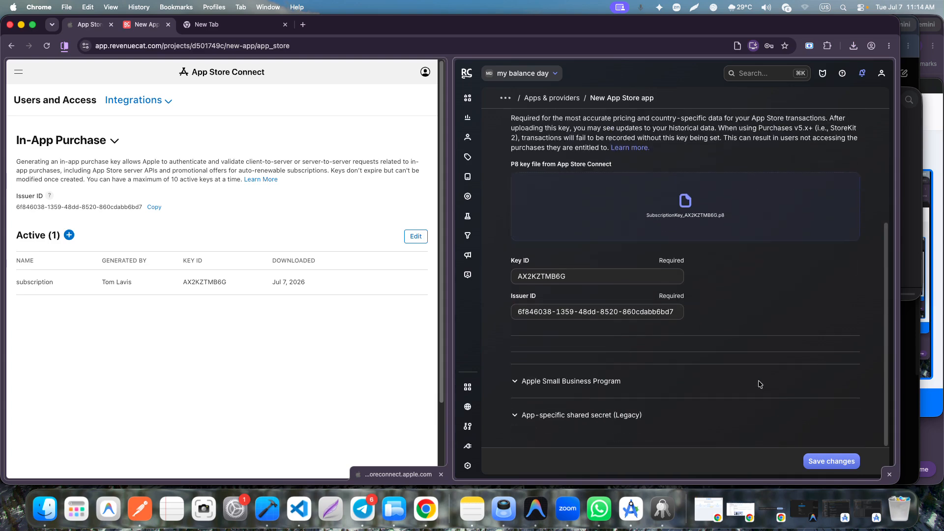
# - Save the new My Balance Day (App Store) app and check the credentials in its in-app purchase key configuration
pyautogui.click(829, 462)
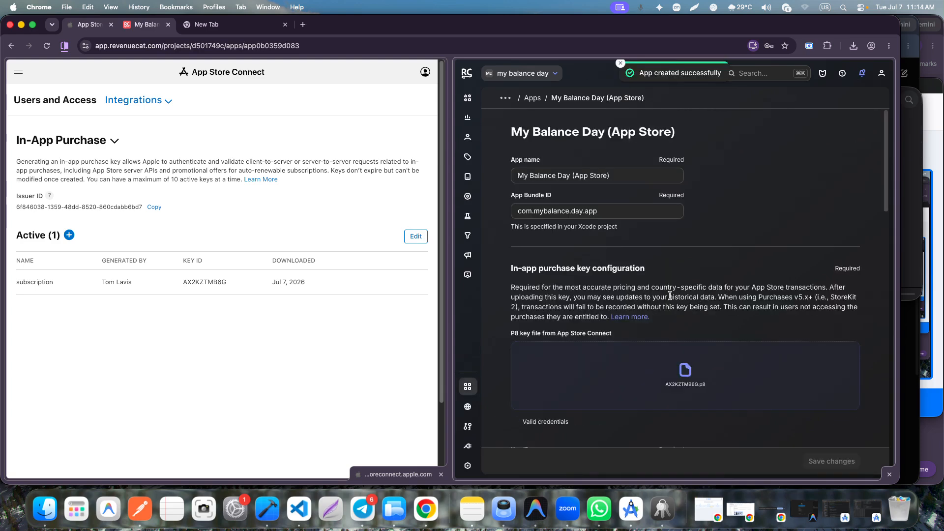
pyautogui.scroll(-5, 688, 246)
pyautogui.scroll(3, 685, 213)
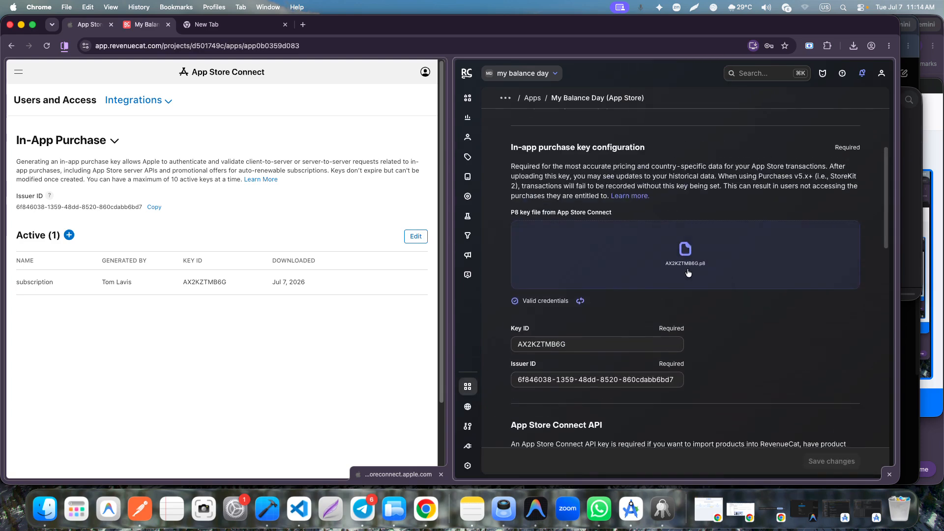
# - Upload the AuthKey .p8 file from the ktmtommy folder as the P8 key file in RevenueCat's App Store Connect API section
pyautogui.scroll(-5, 568, 319)
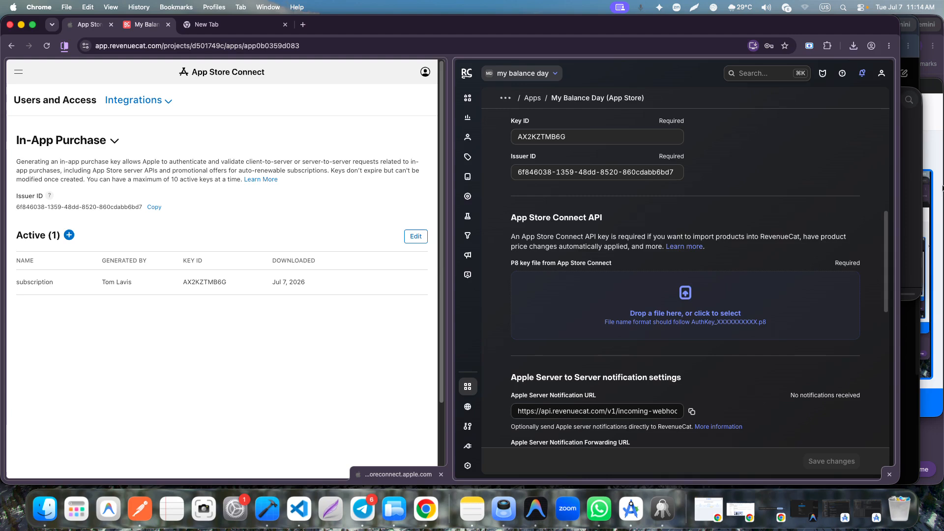
pyautogui.click(914, 173)
pyautogui.moveTo(607, 150); pyautogui.dragTo(630, 337)
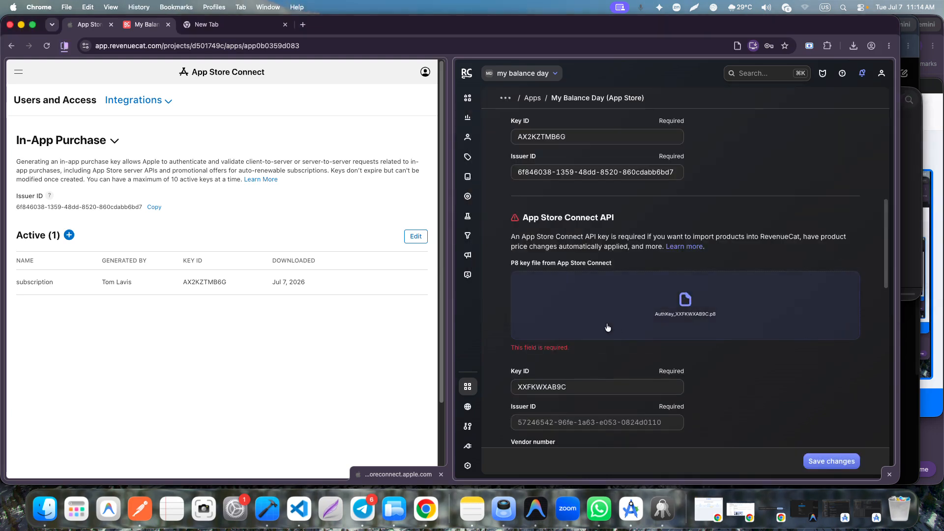
# - Copy the Issuer ID from the App Store Connect API keys page into the Issuer ID field of RevenueCat's App Store Connect API section
pyautogui.scroll(-3, 610, 325)
pyautogui.click(532, 348)
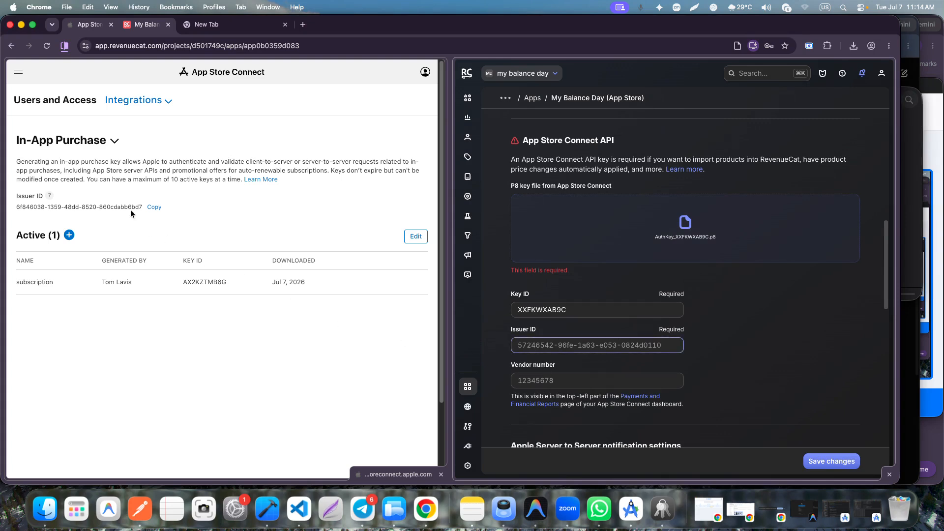
pyautogui.click(106, 144)
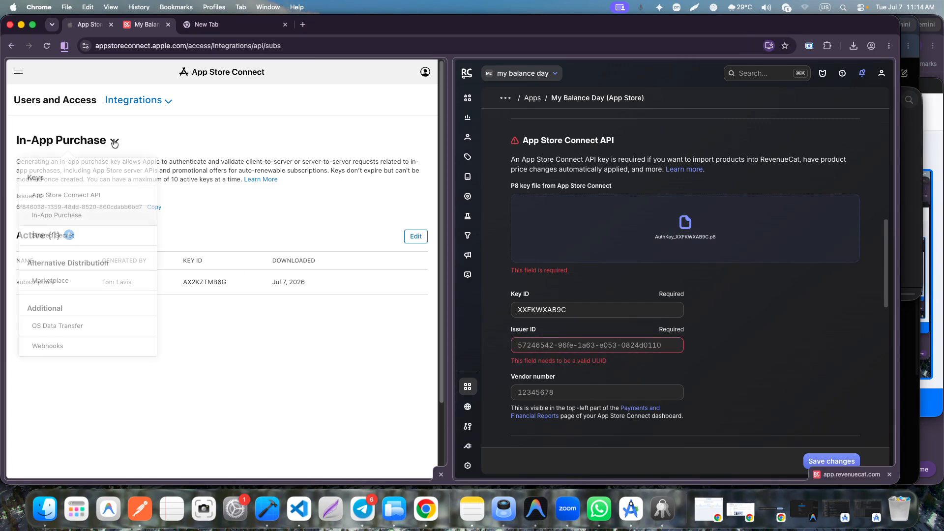
pyautogui.click(101, 197)
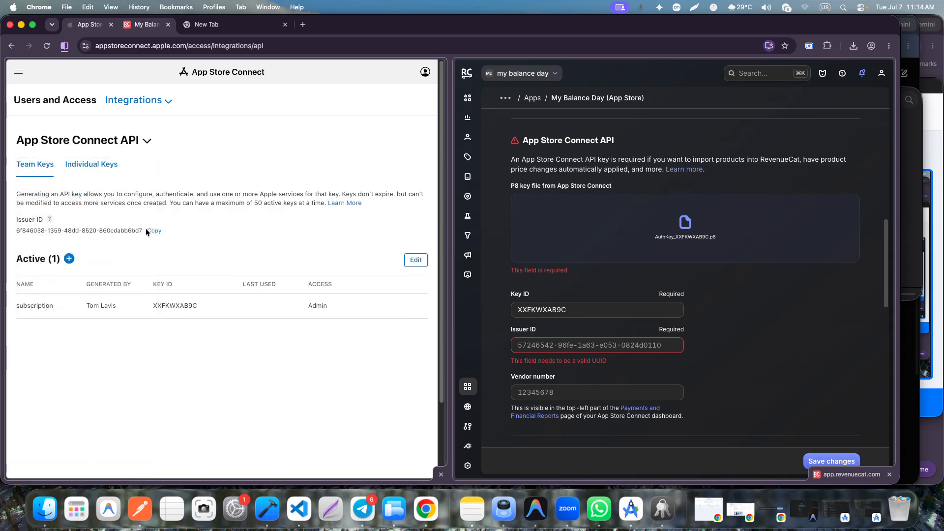
pyautogui.click(520, 344)
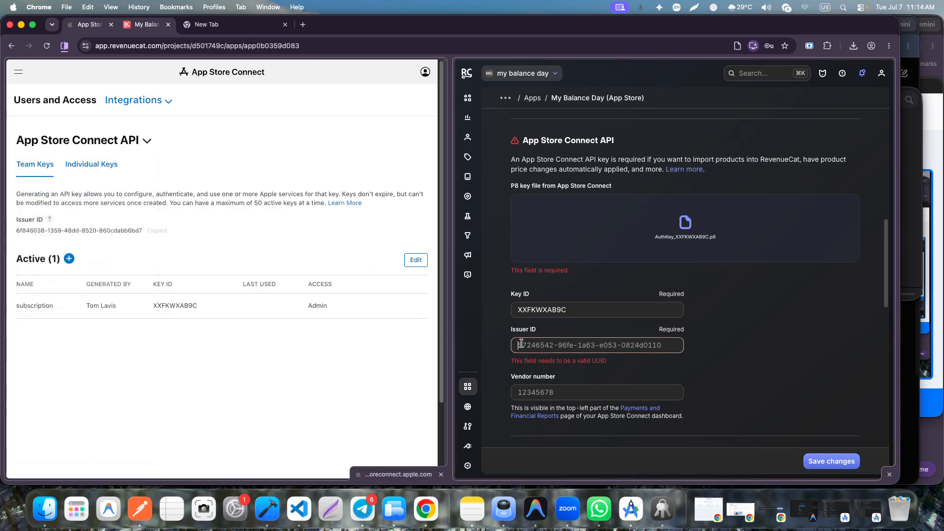
pyautogui.press('super+v')
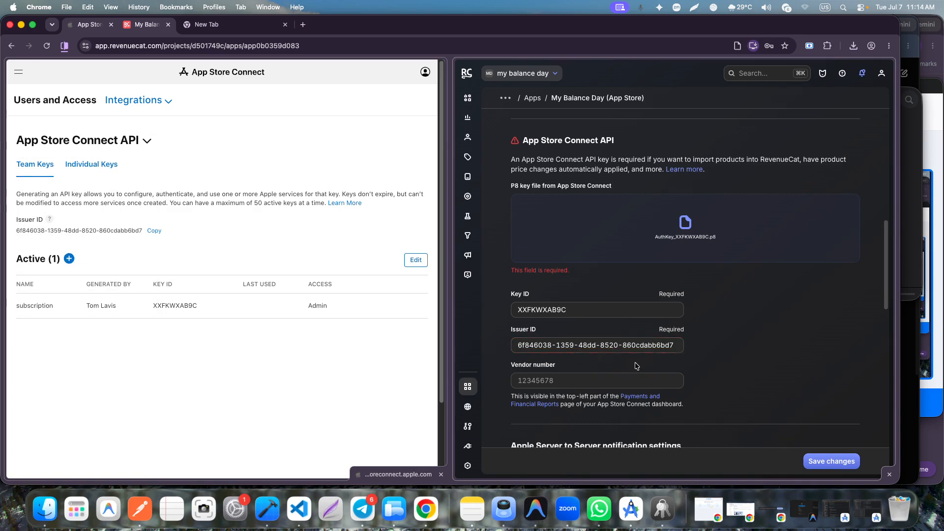
# - Copy the vendor number from App Store Connect's Payments and Financial Reports page into RevenueCat's Vendor number field
pyautogui.scroll(-3, 553, 343)
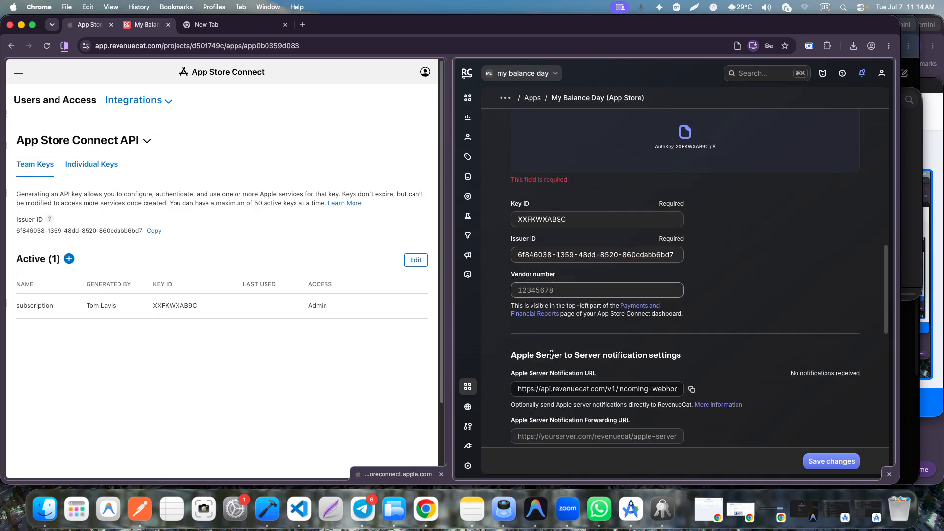
pyautogui.click(645, 306)
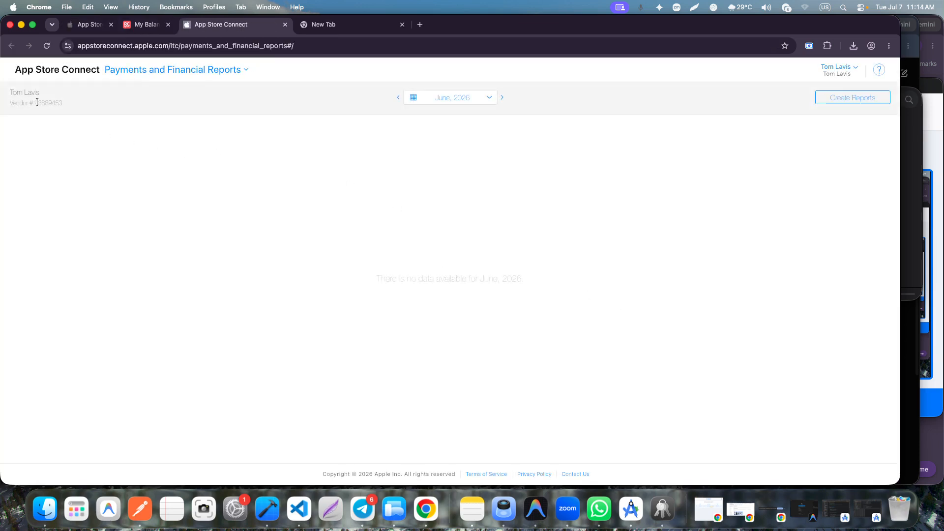
pyautogui.press('super+c')
pyautogui.click(145, 24)
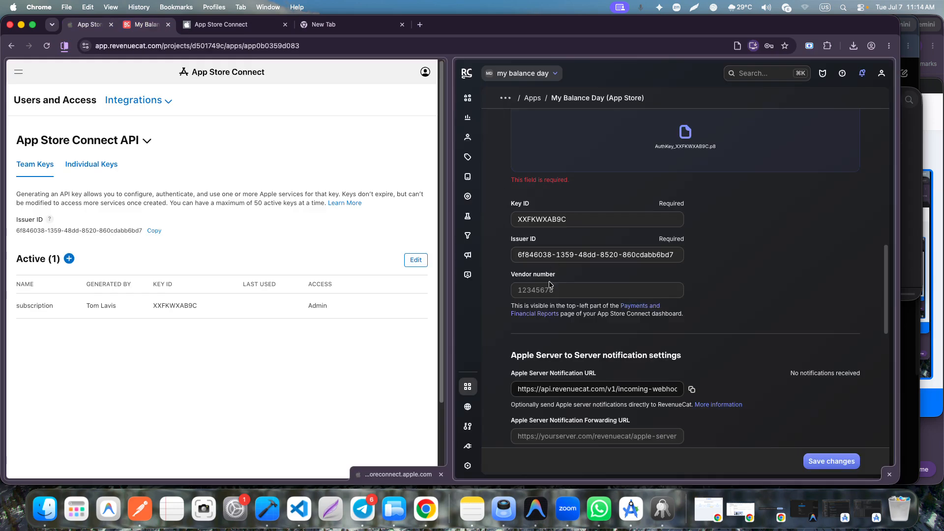
pyautogui.click(542, 291)
pyautogui.press('super+v')
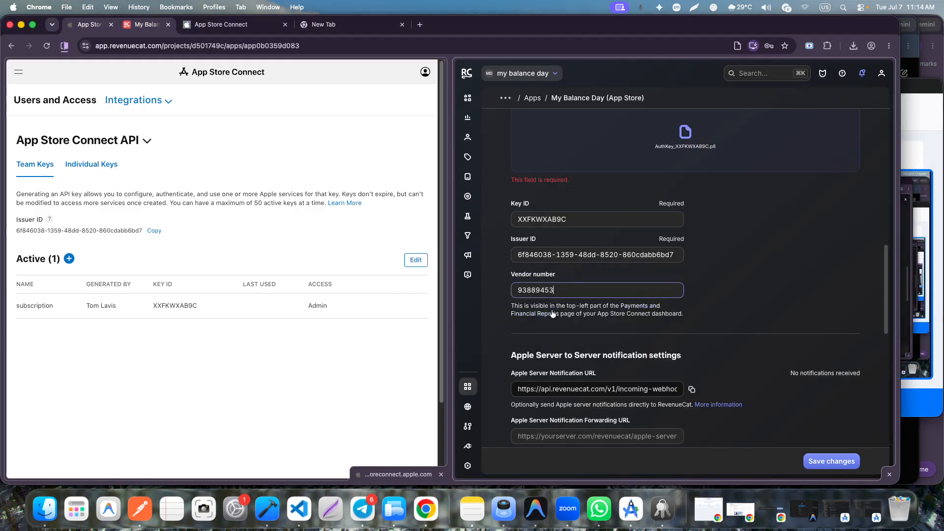
# - Save the My Balance Day (App Store) app with its App Store Connect API credentials and look over the remaining settings
pyautogui.click(746, 326)
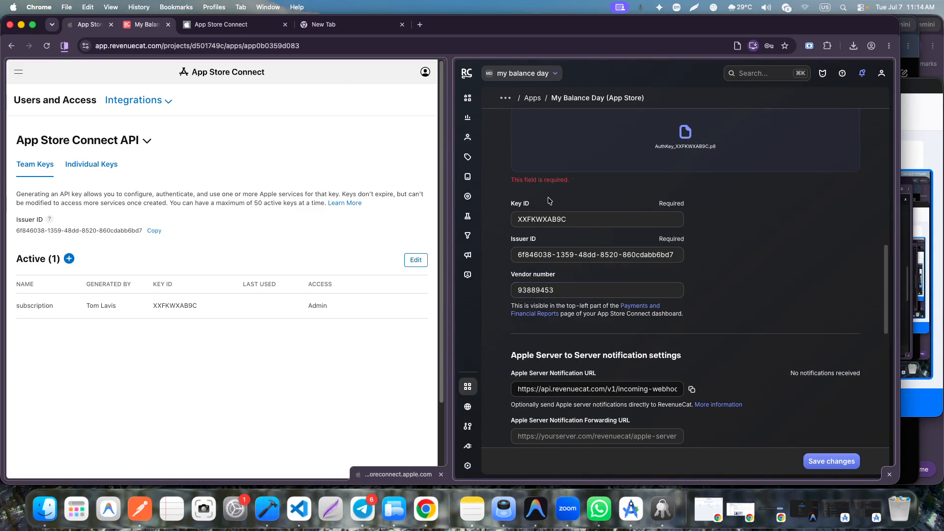
pyautogui.scroll(-5, 748, 320)
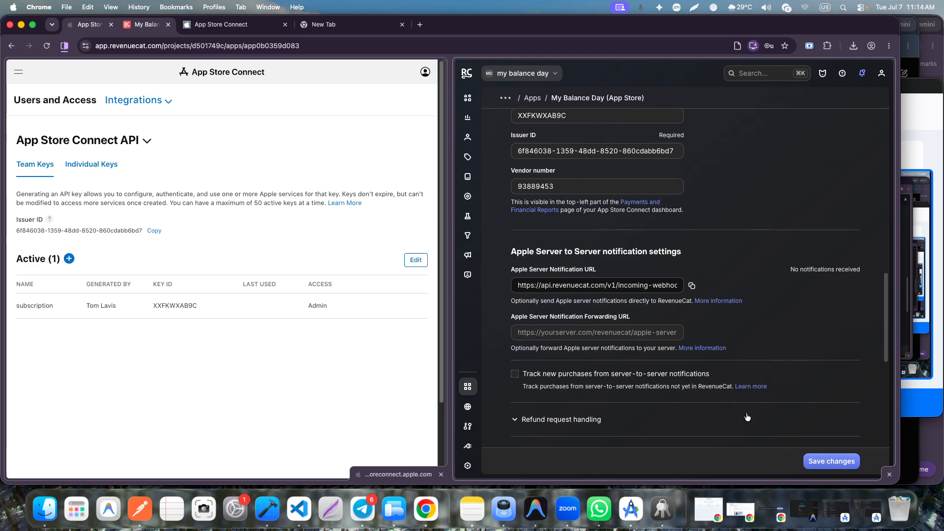
pyautogui.click(829, 465)
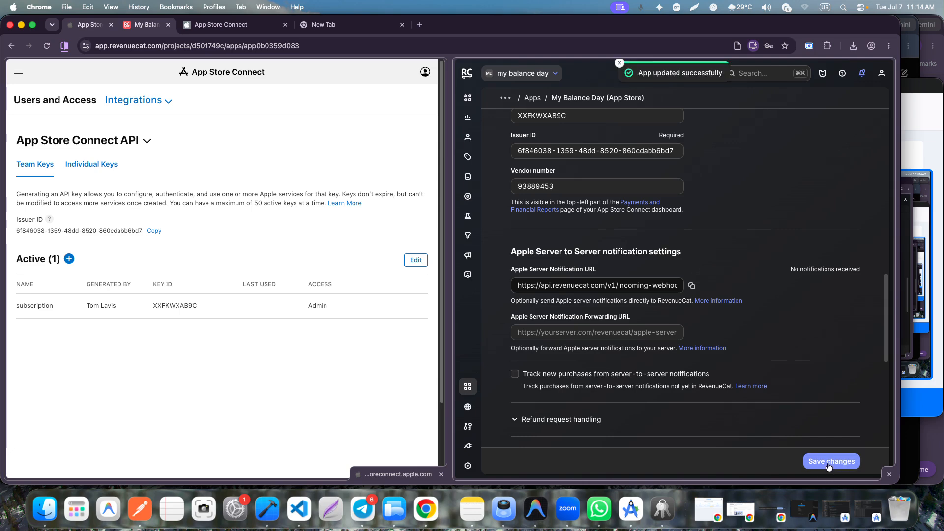
pyautogui.scroll(-15, 733, 218)
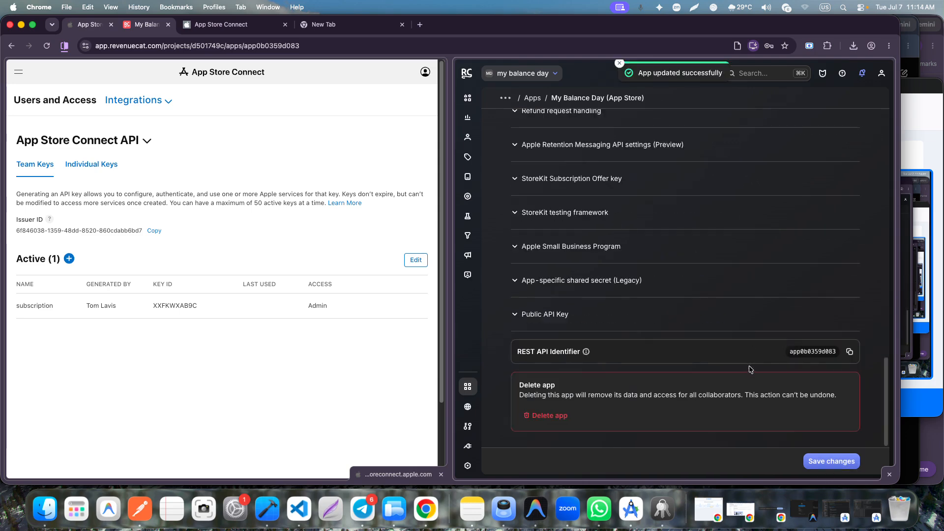
pyautogui.scroll(20, 750, 369)
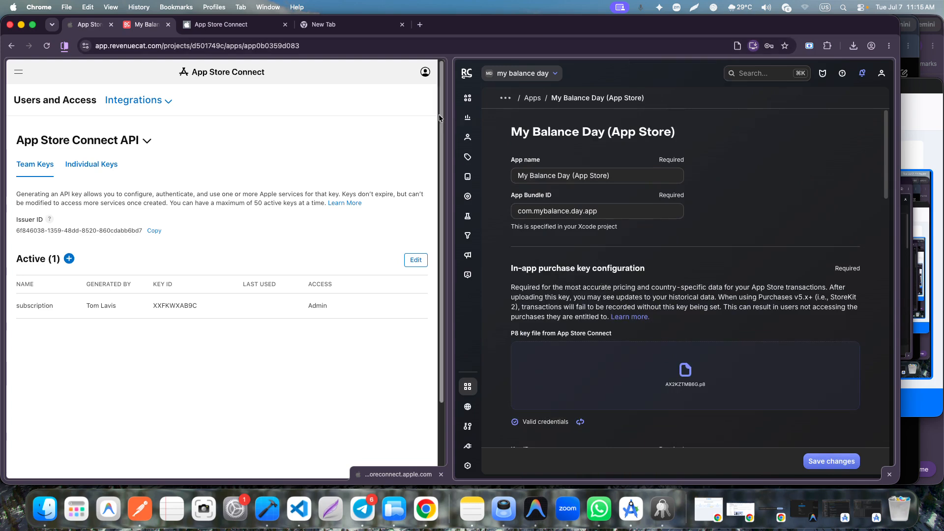
# - Close the right pane of the browser's split view and reopen the RevenueCat app page in its own tab
pyautogui.rightClick(118, 26)
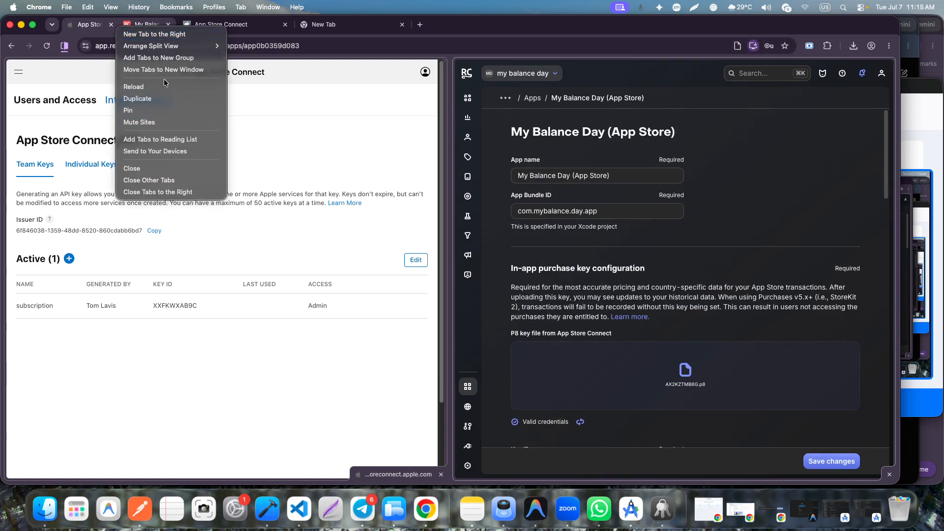
pyautogui.moveTo(206, 46)
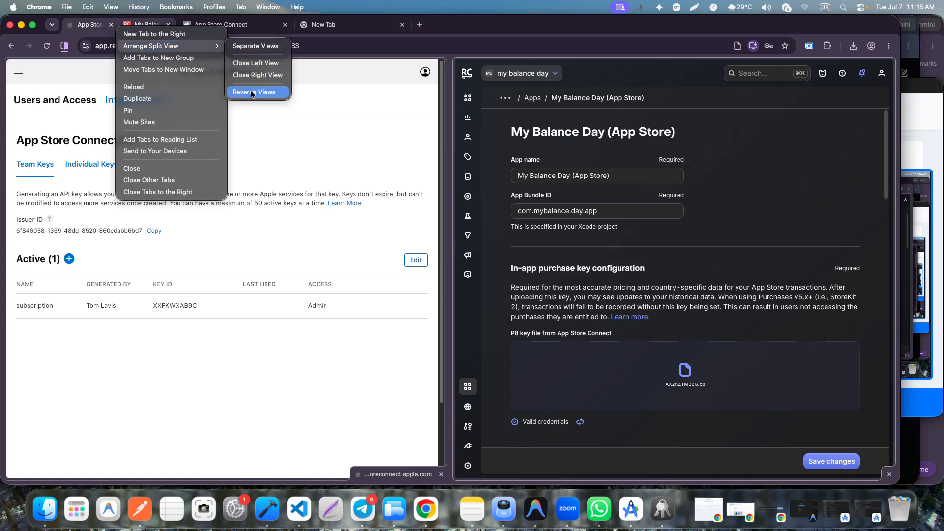
pyautogui.click(265, 78)
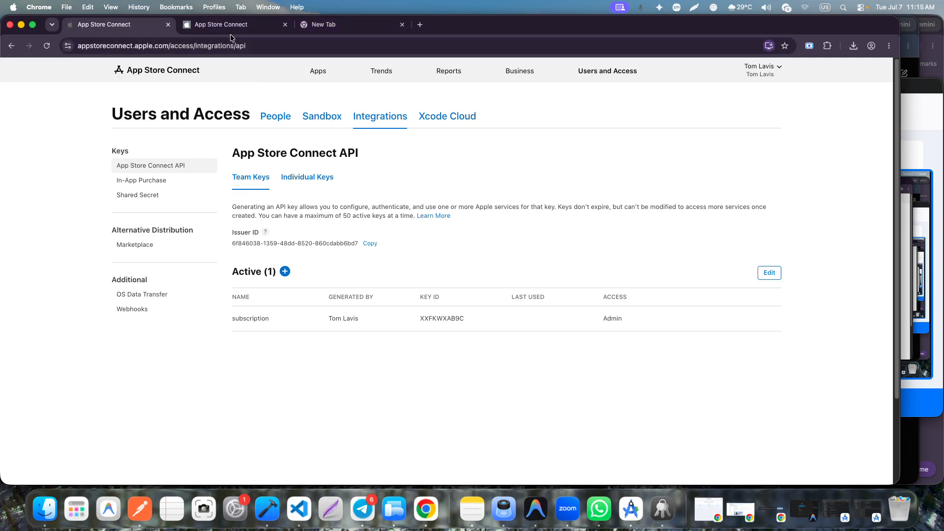
pyautogui.press('super+shift+t')
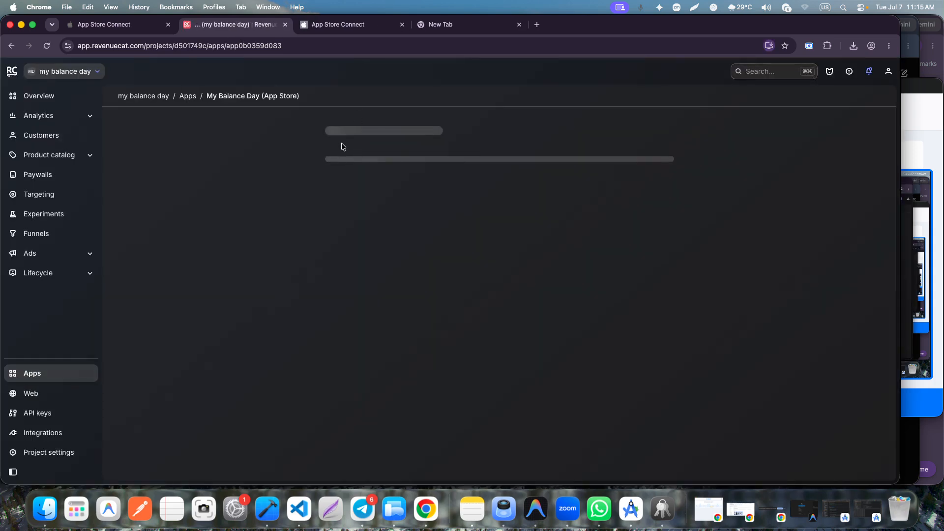
# - Apply RevenueCat's Apple Server Notification URL in App Store Connect from the server-to-server notification settings
pyautogui.scroll(-5, 468, 255)
pyautogui.scroll(-2, 432, 269)
pyautogui.scroll(8, 431, 269)
pyautogui.scroll(-5, 432, 270)
pyautogui.scroll(5, 433, 269)
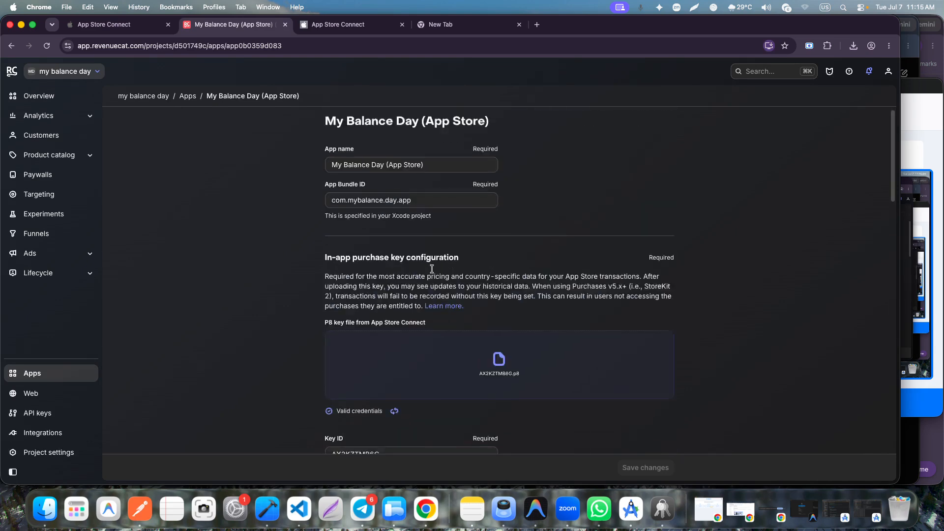
pyautogui.scroll(-15, 432, 269)
pyautogui.scroll(5, 414, 390)
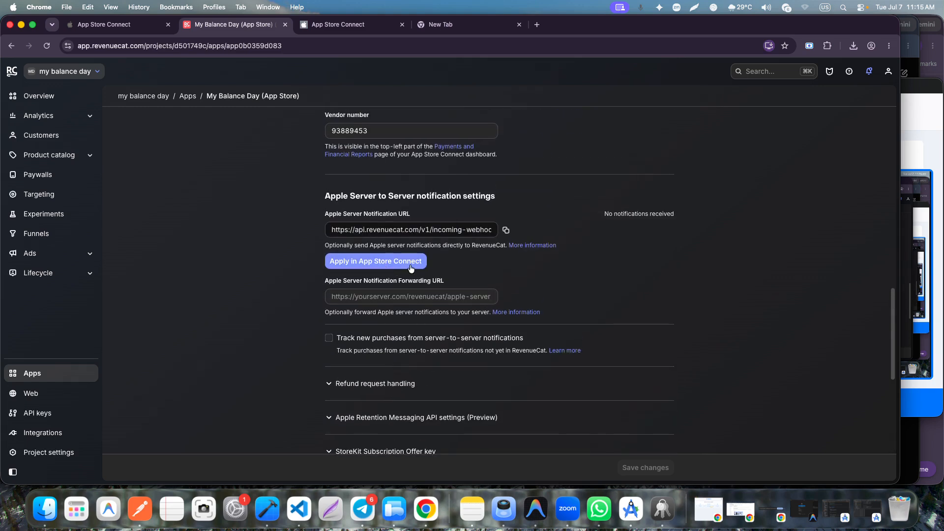
pyautogui.click(410, 261)
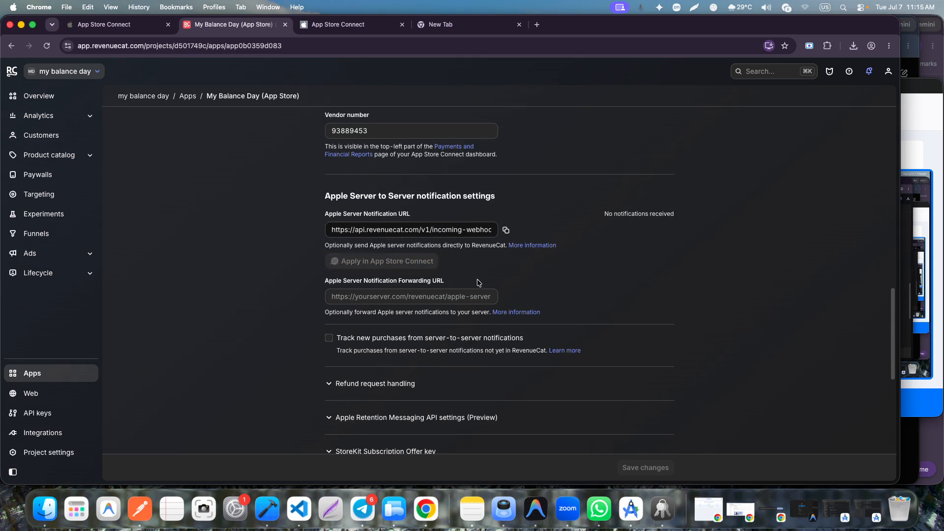
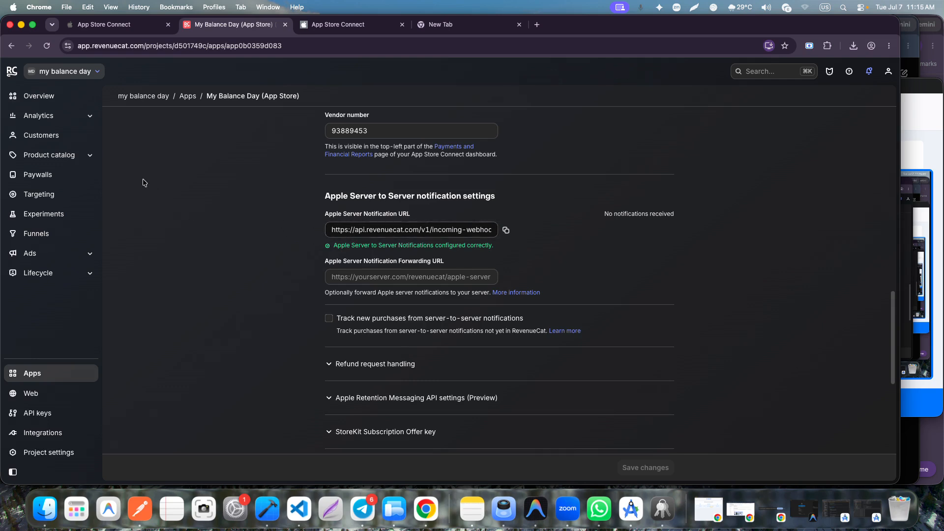
# - Review the existing offerings, products and entitlements in the product catalog, including the products associated with my balance day Unlimited
pyautogui.click(54, 156)
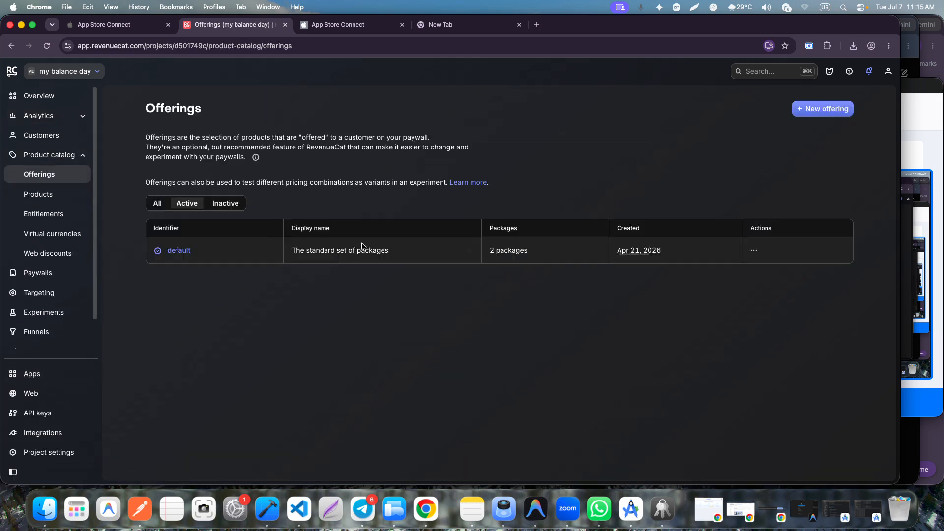
pyautogui.click(49, 195)
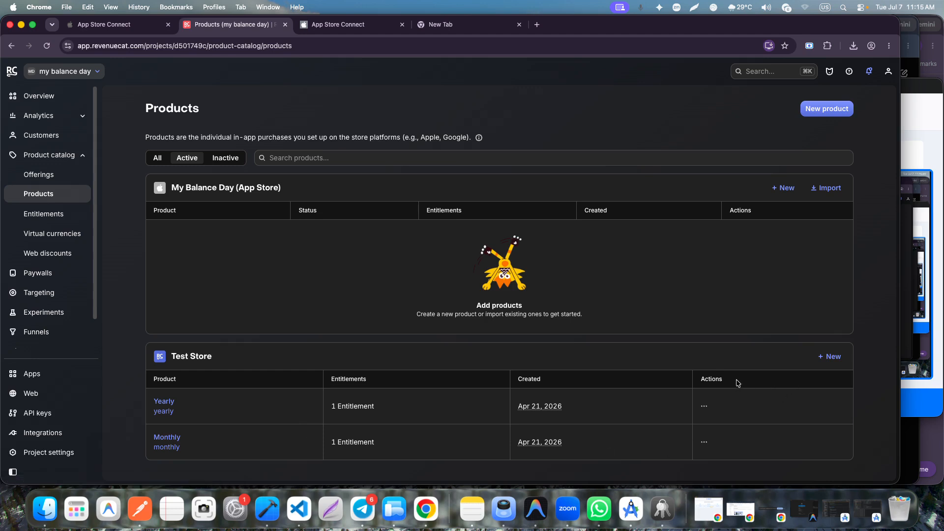
pyautogui.click(706, 405)
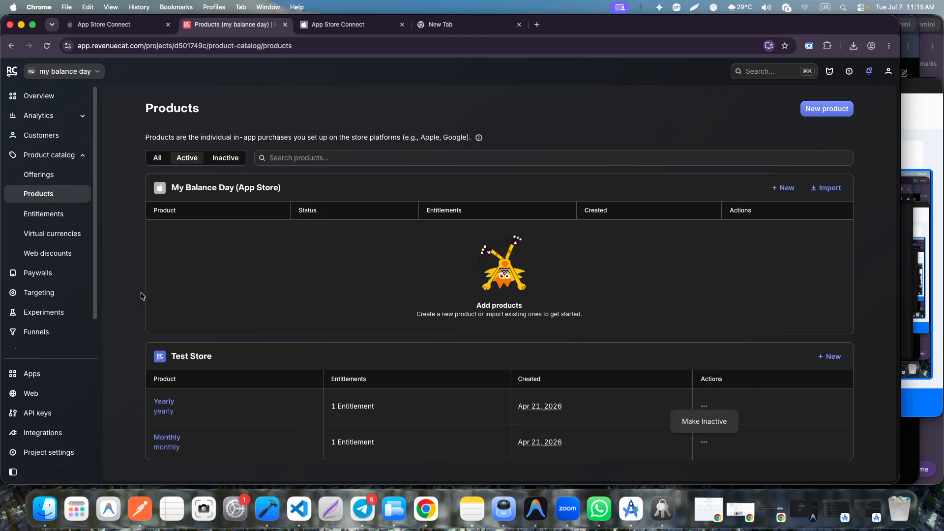
pyautogui.click(60, 221)
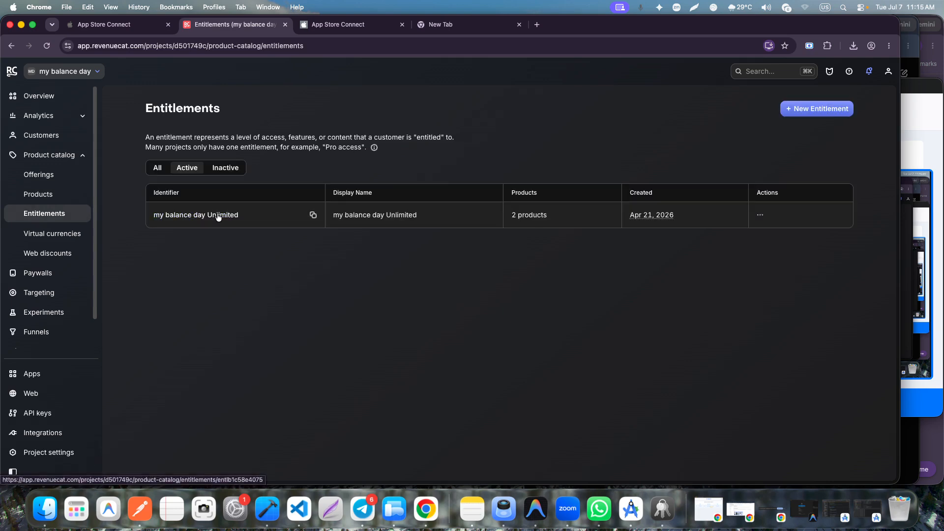
pyautogui.click(175, 217)
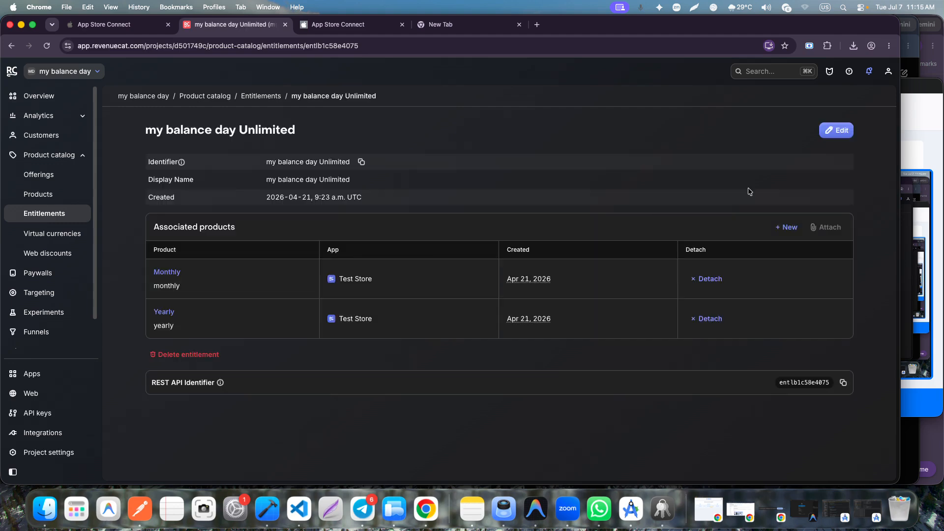
pyautogui.click(38, 174)
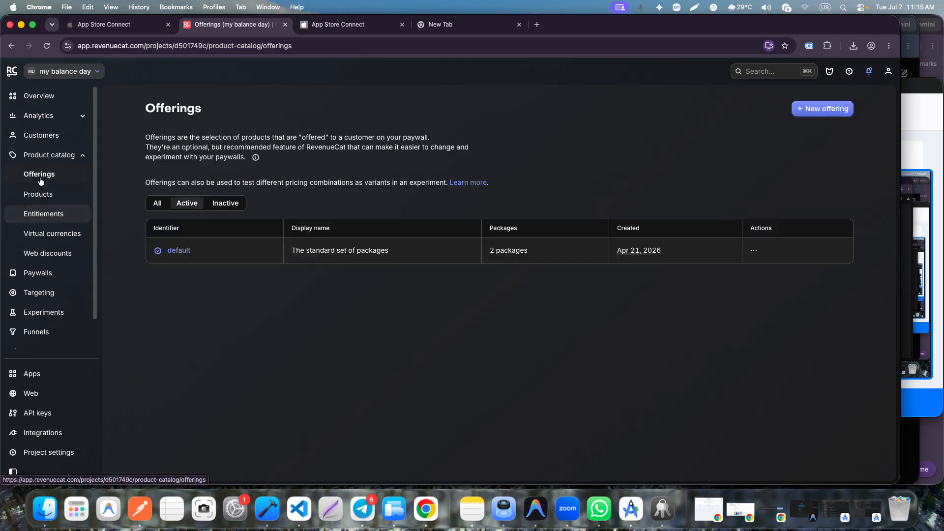
pyautogui.click(41, 211)
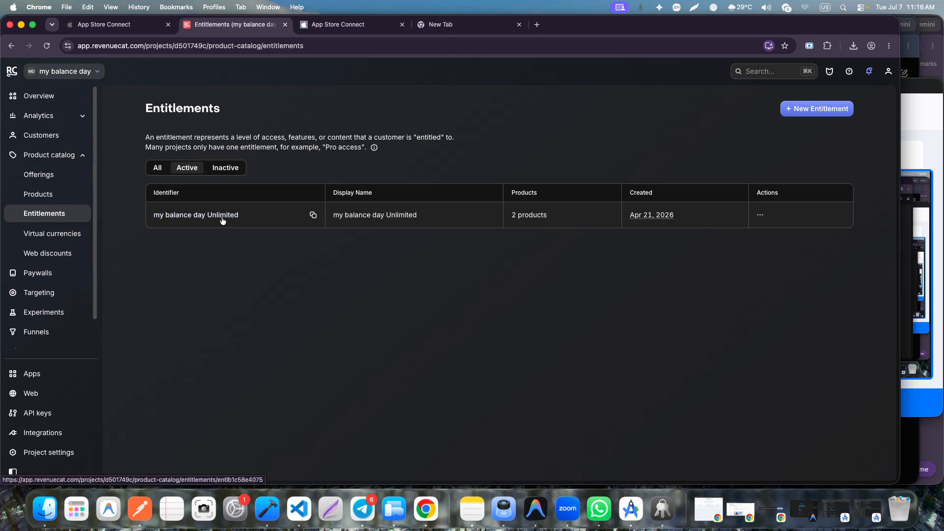
# - Import price_monthly_799 and price_yearly_4999 from App Store Connect into the My Balance Day (App Store) products
pyautogui.click(42, 194)
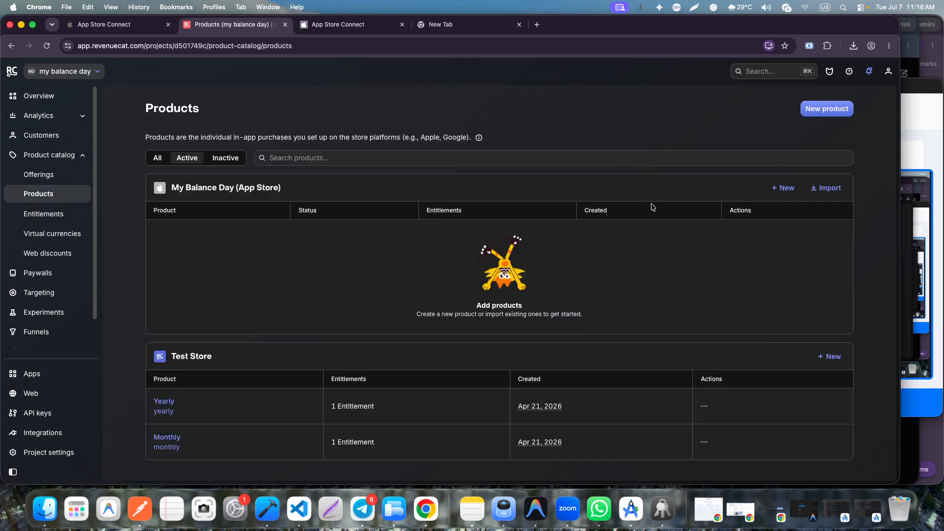
pyautogui.click(783, 187)
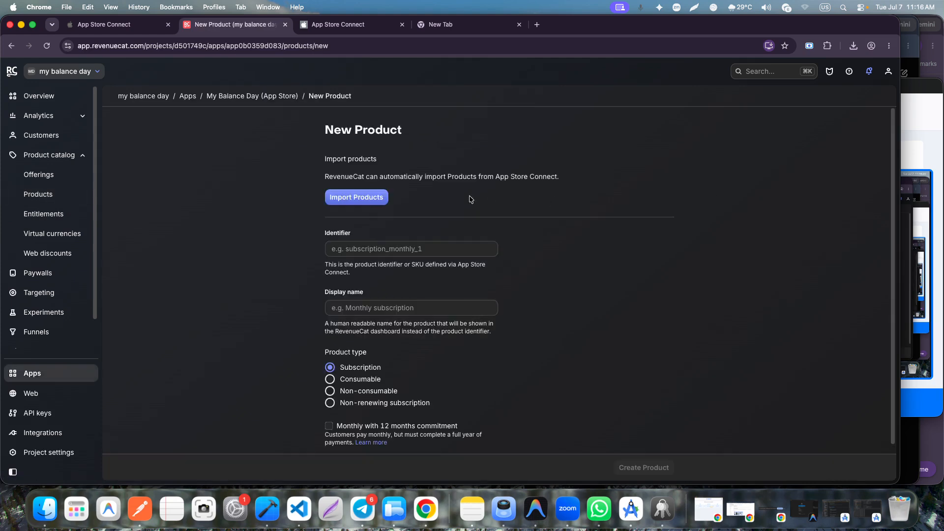
pyautogui.click(356, 197)
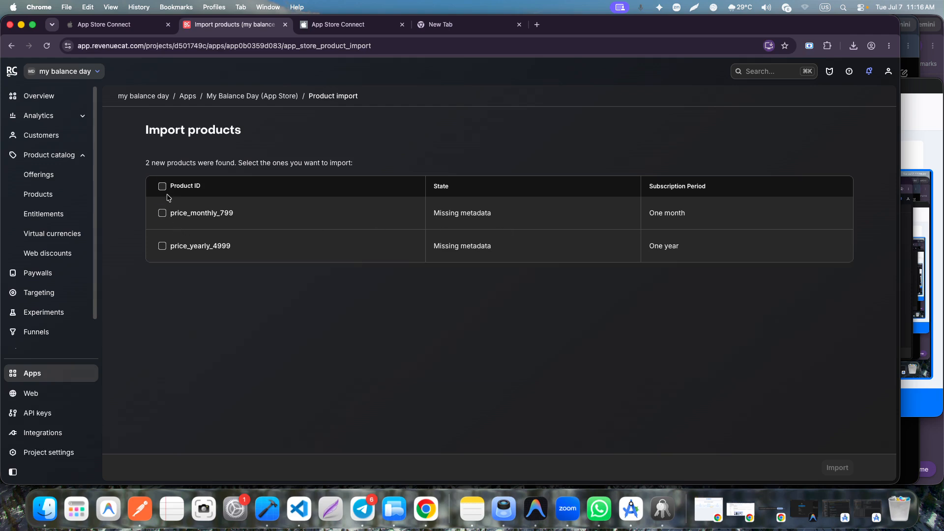
pyautogui.click(163, 186)
pyautogui.click(825, 468)
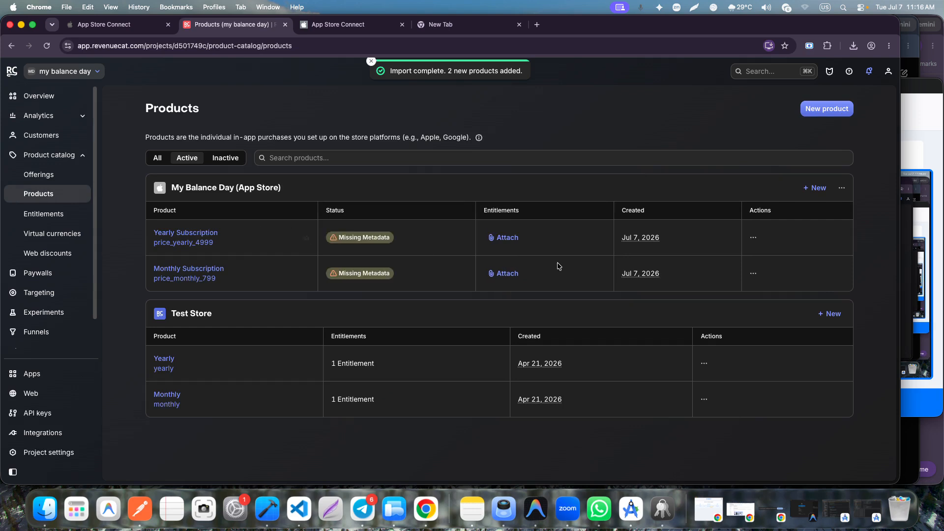
# - Attach price_yearly_4999 and price_monthly_799 to the my balance day Unlimited entitlement
pyautogui.click(504, 238)
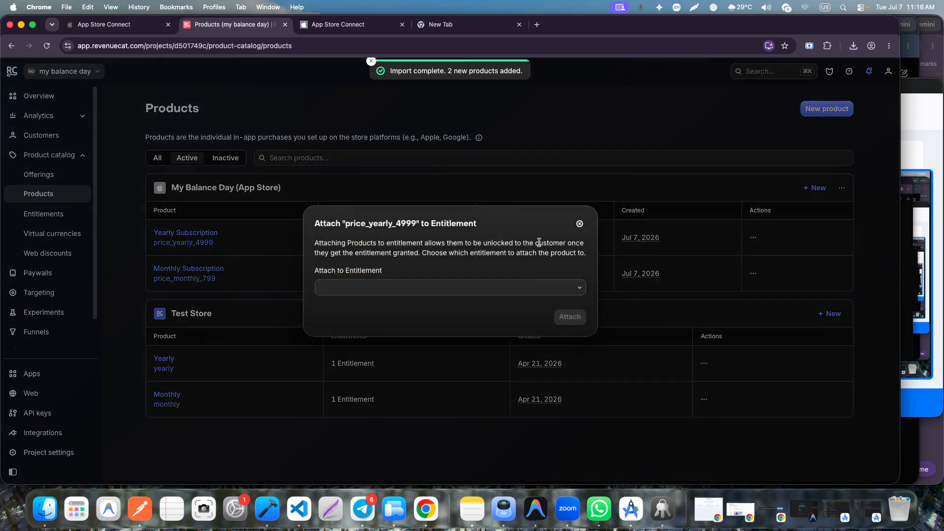
pyautogui.click(521, 287)
pyautogui.click(468, 307)
pyautogui.click(561, 318)
pyautogui.click(518, 277)
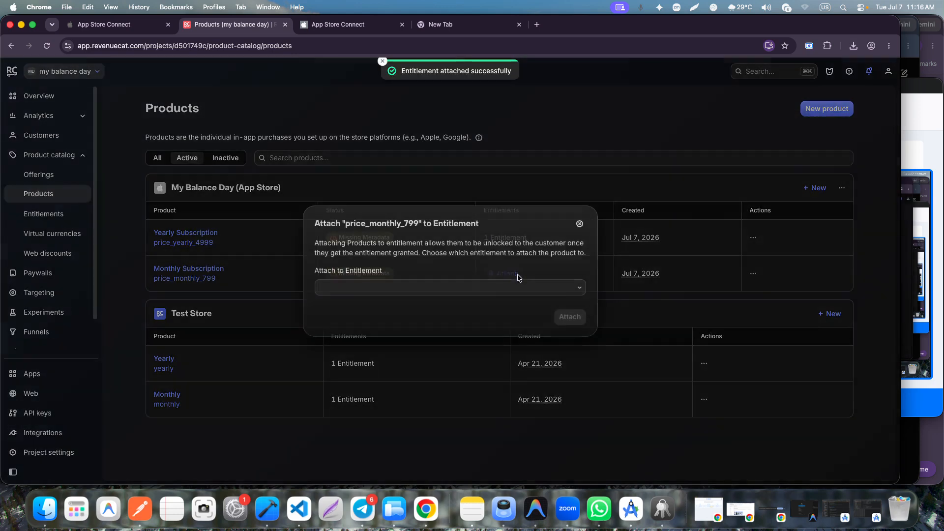
pyautogui.click(447, 288)
pyautogui.click(489, 306)
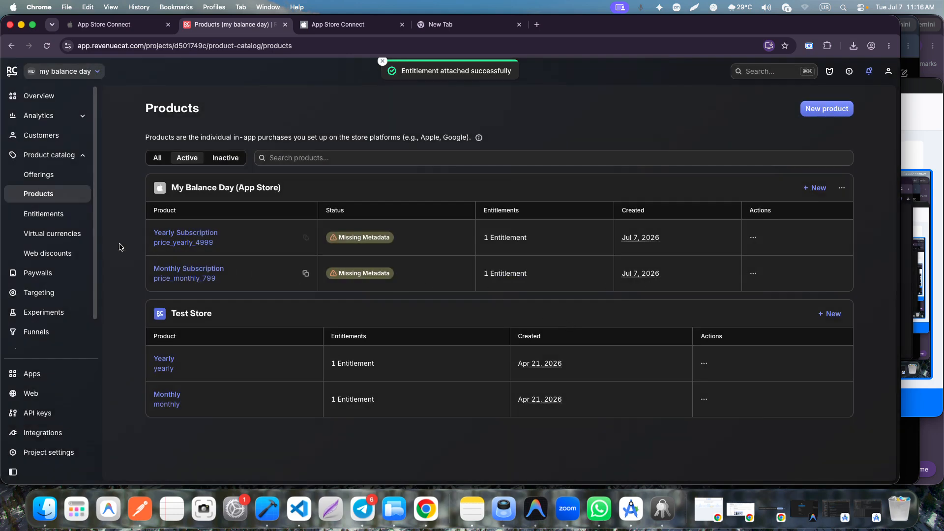
# - Check the products associated with the my balance day Unlimited entitlement
pyautogui.click(72, 217)
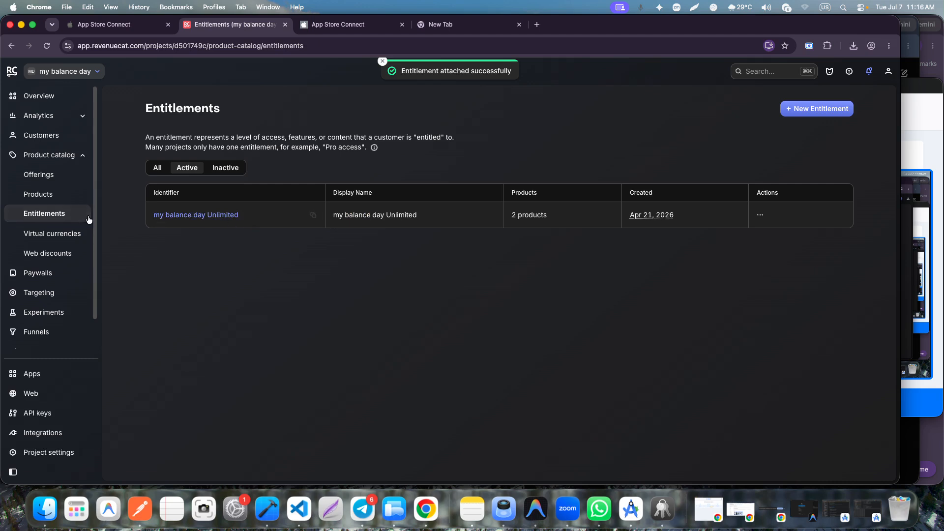
pyautogui.click(206, 216)
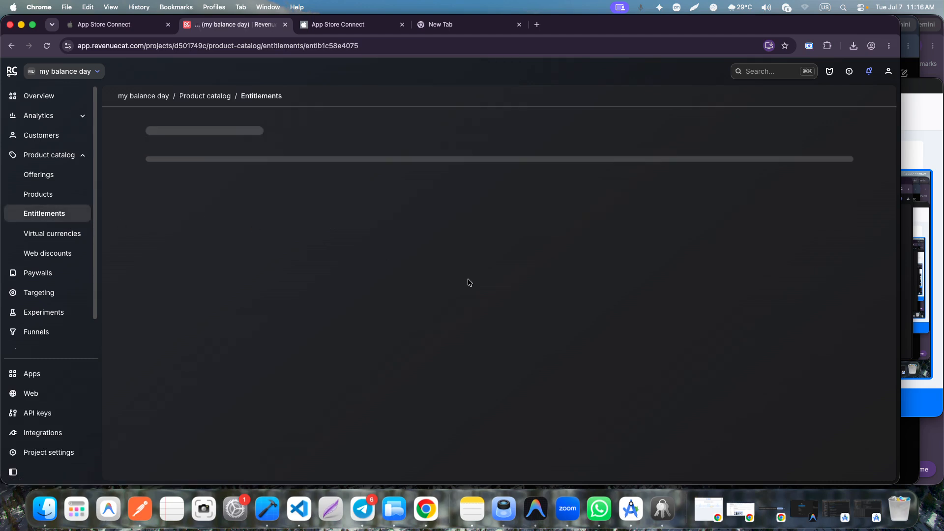
pyautogui.scroll(-1, 462, 285)
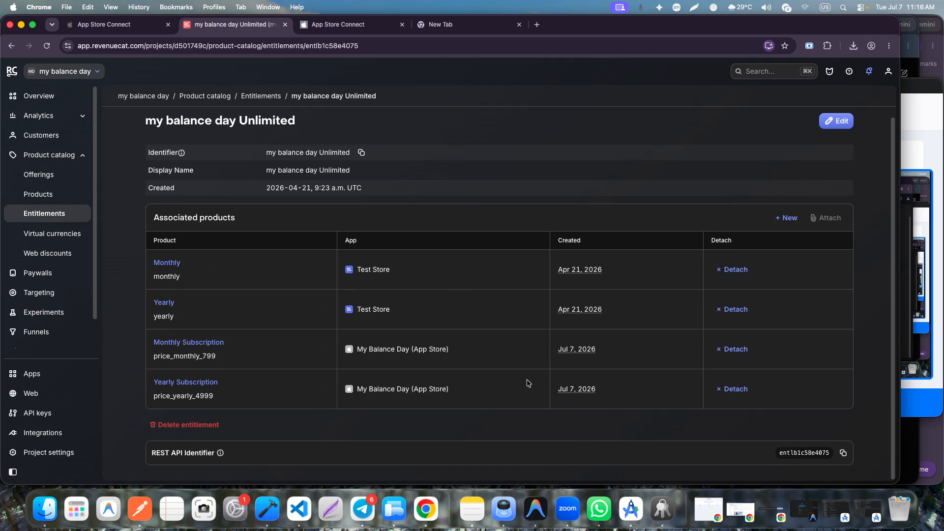
# - Review the details and associated entitlements of the App Store Monthly Subscription product, price_monthly_799
pyautogui.click(187, 343)
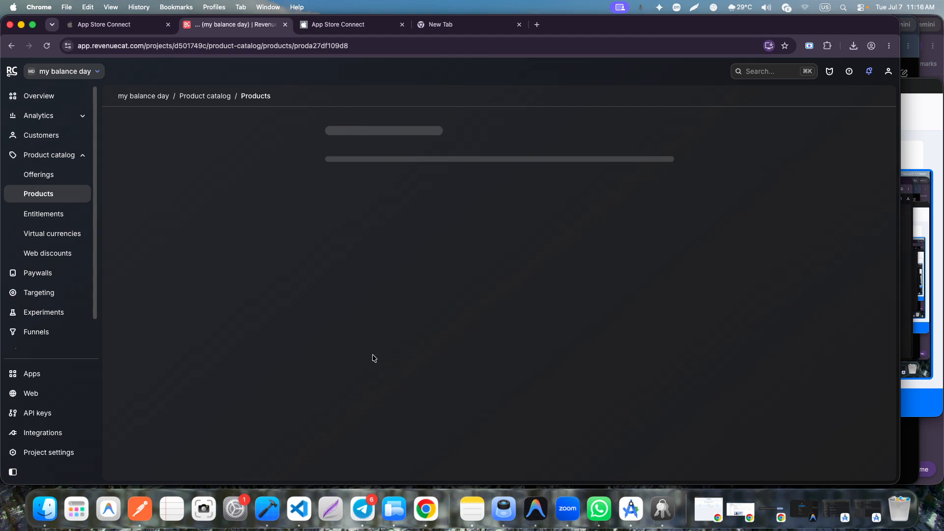
pyautogui.scroll(-7, 457, 295)
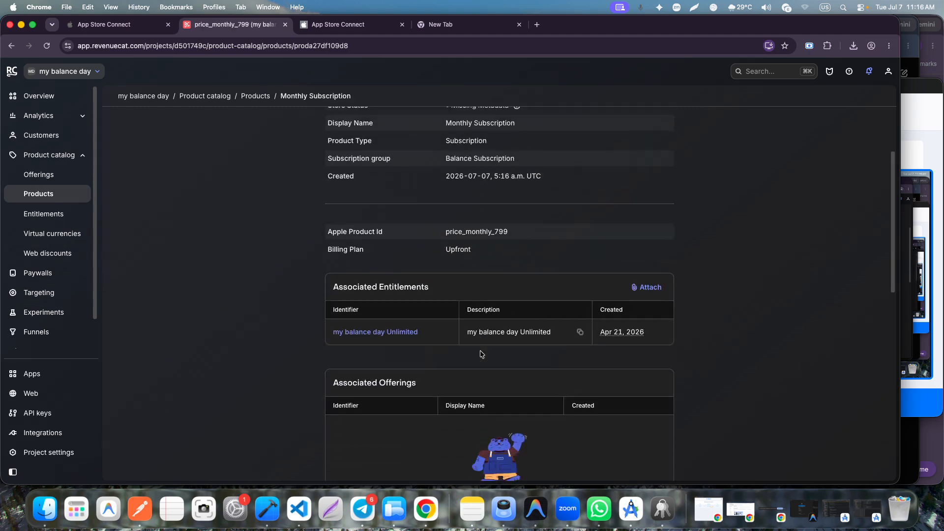
pyautogui.scroll(7, 481, 354)
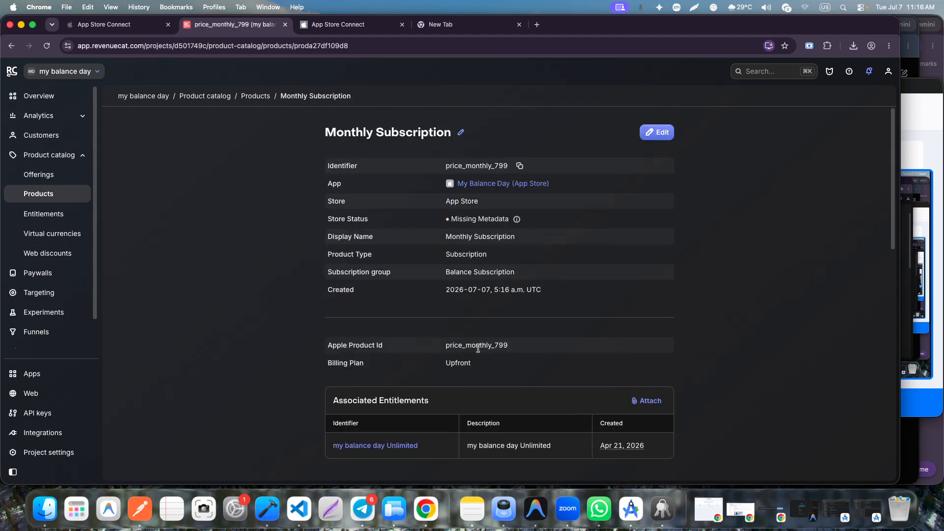
# - Check the available product type options for Monthly Subscription, leaving the edit without saving
pyautogui.click(644, 133)
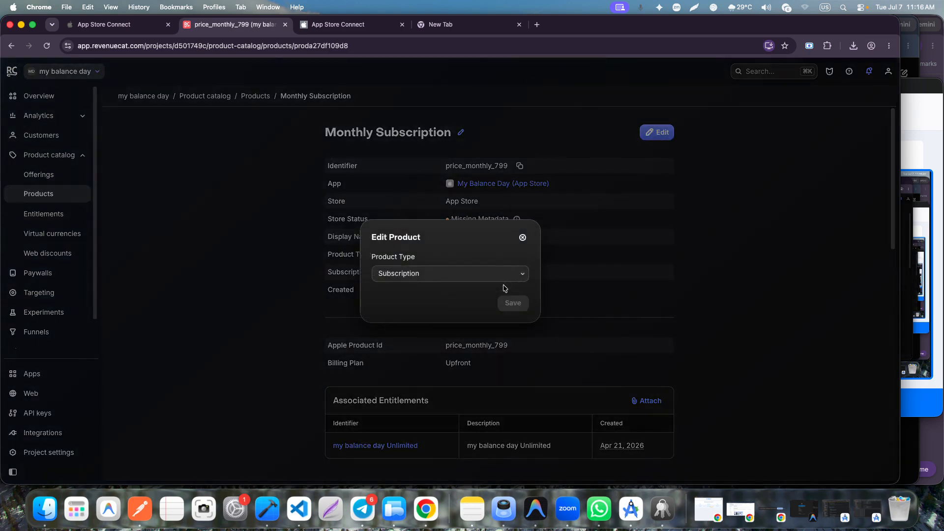
pyautogui.click(520, 276)
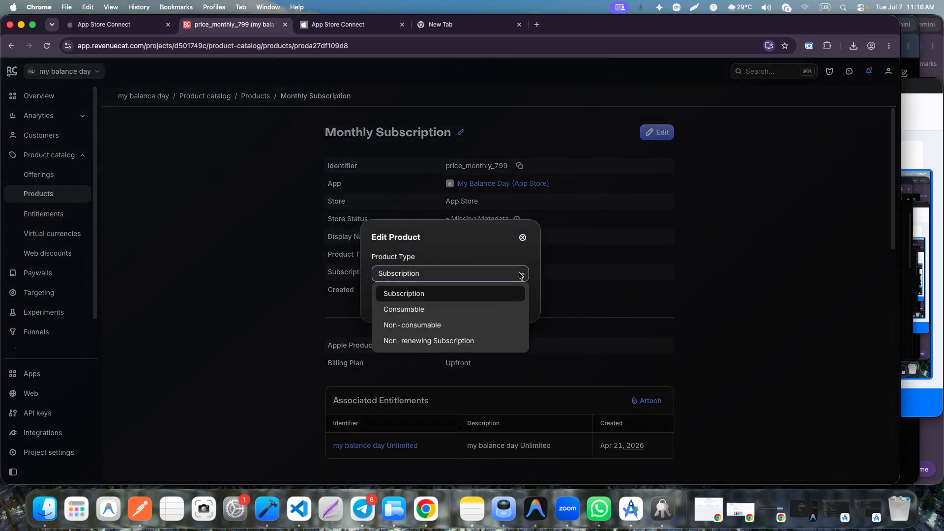
pyautogui.click(479, 295)
pyautogui.click(576, 307)
pyautogui.scroll(-2, 575, 324)
pyautogui.scroll(-3, 574, 324)
pyautogui.scroll(5, 438, 328)
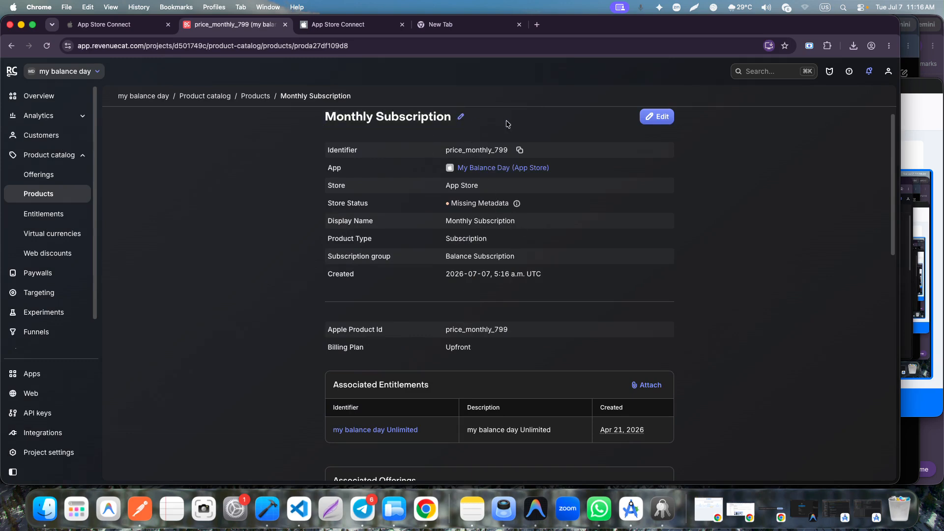
pyautogui.click(648, 122)
pyautogui.click(440, 271)
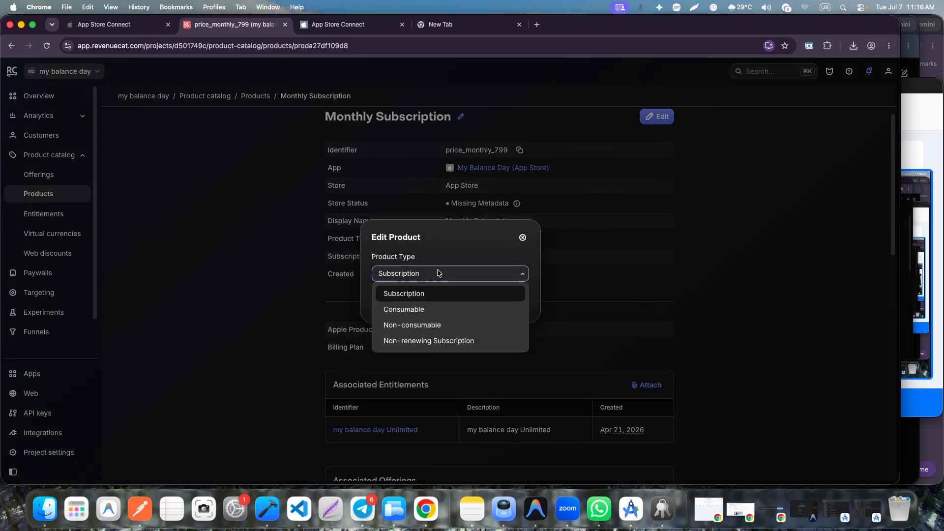
pyautogui.click(432, 301)
pyautogui.click(520, 303)
pyautogui.click(554, 290)
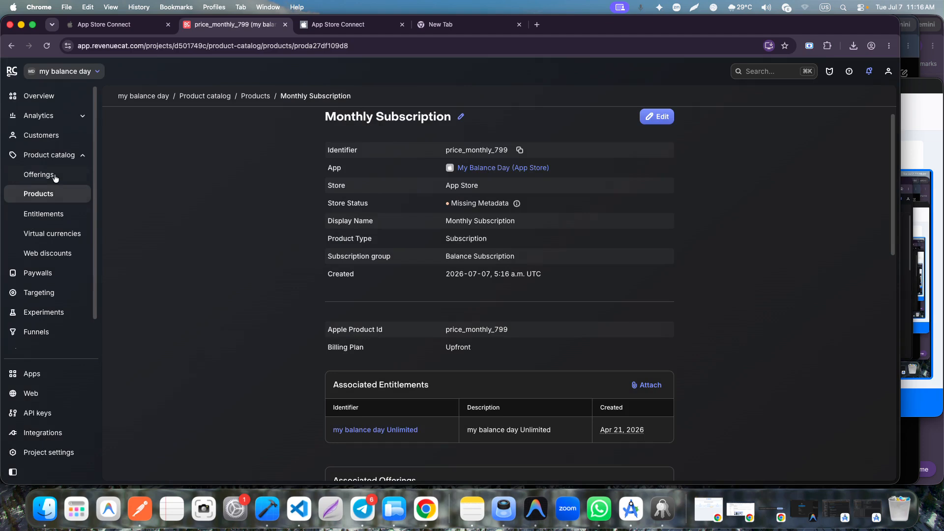
# - Return to the product list and check the actions available for Yearly Subscription and the My Balance Day (App Store) group
pyautogui.click(254, 95)
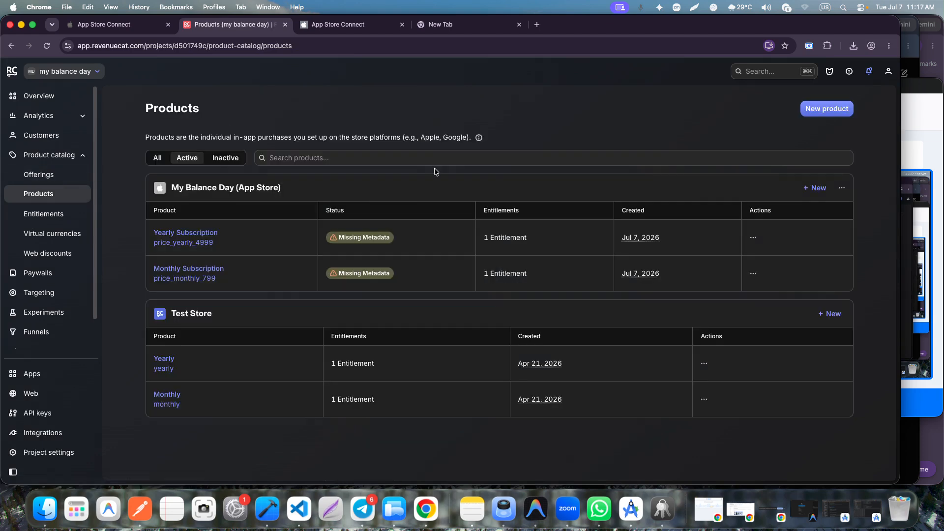
pyautogui.click(754, 239)
pyautogui.click(845, 236)
pyautogui.click(840, 189)
pyautogui.click(425, 177)
# - Review the details and the monthly and yearly packages of the default offering
pyautogui.click(49, 174)
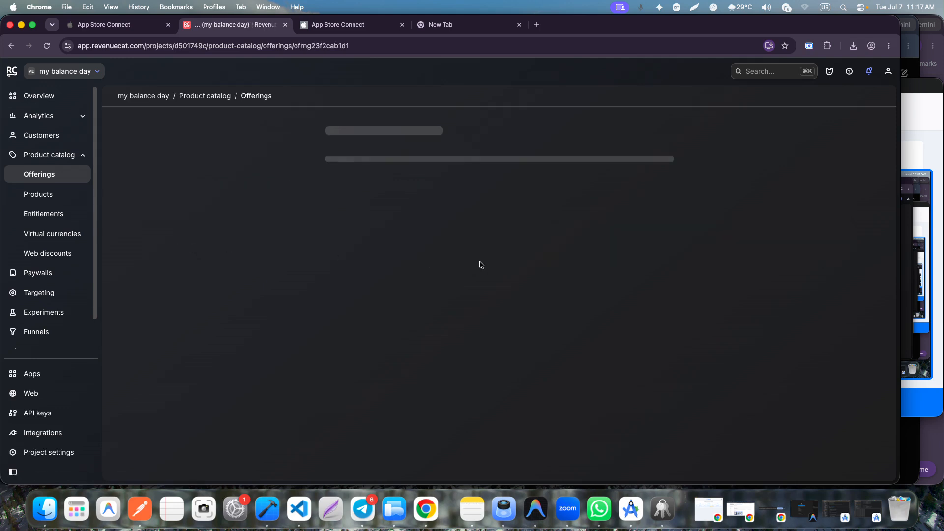
pyautogui.scroll(-1, 463, 300)
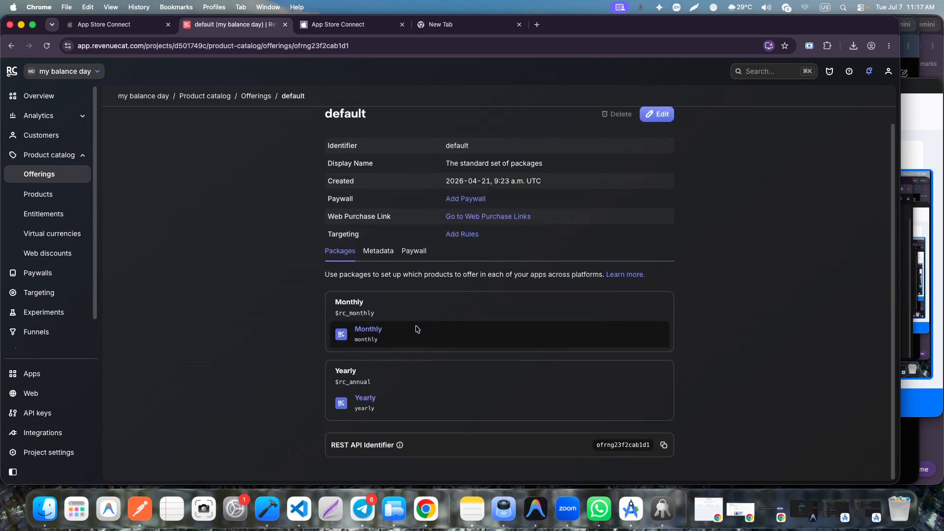
pyautogui.scroll(1, 525, 372)
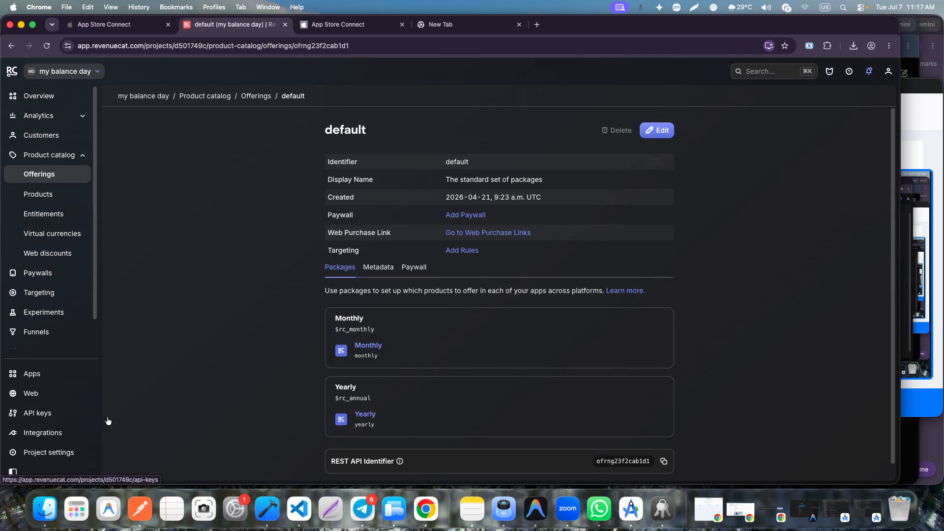
# - Check the explanation of the App Store status for price_yearly_4999 in the product list
pyautogui.click(62, 197)
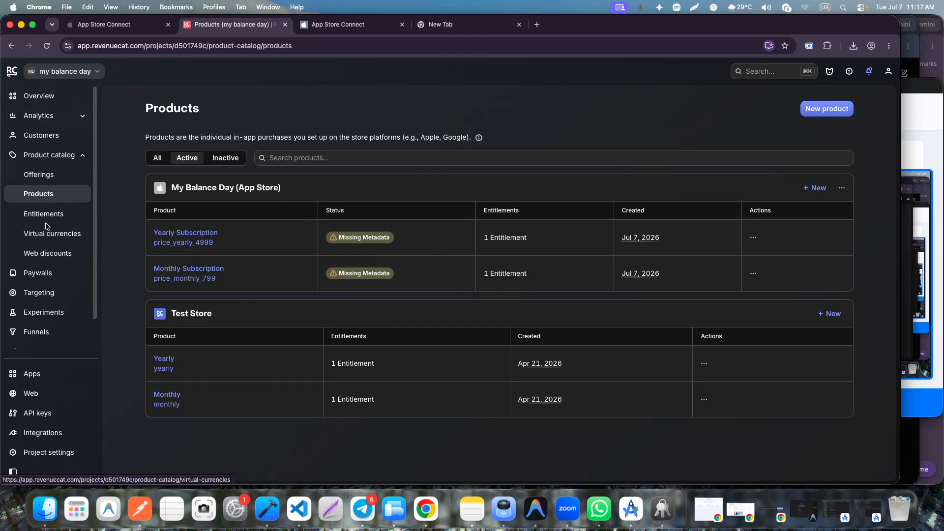
pyautogui.moveTo(362, 246)
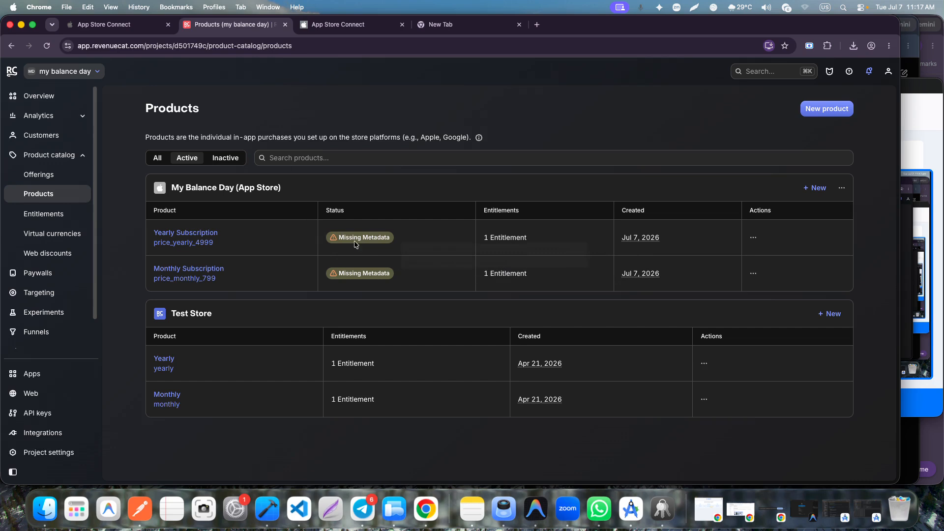
pyautogui.moveTo(531, 355)
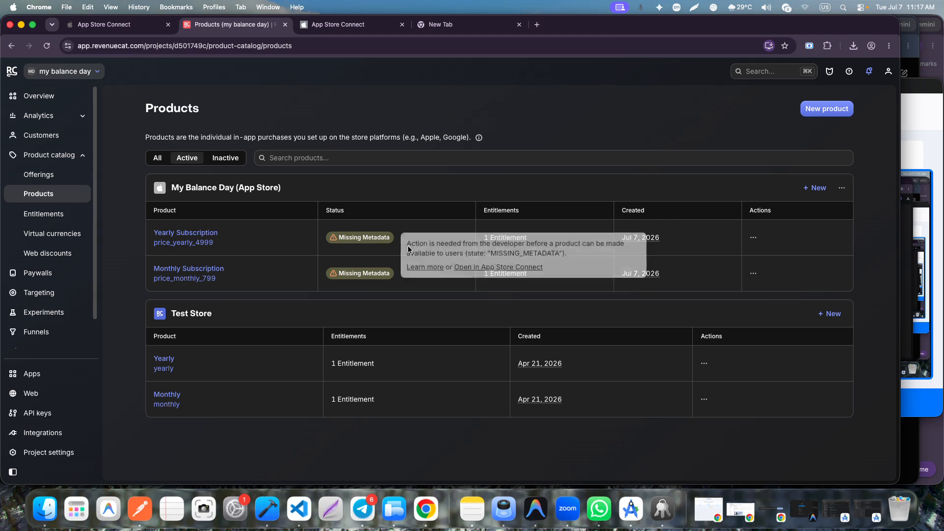
# - Switch to App Store Connect and open the My Balance Day app's iOS App Version 1.0 distribution page
pyautogui.click(105, 24)
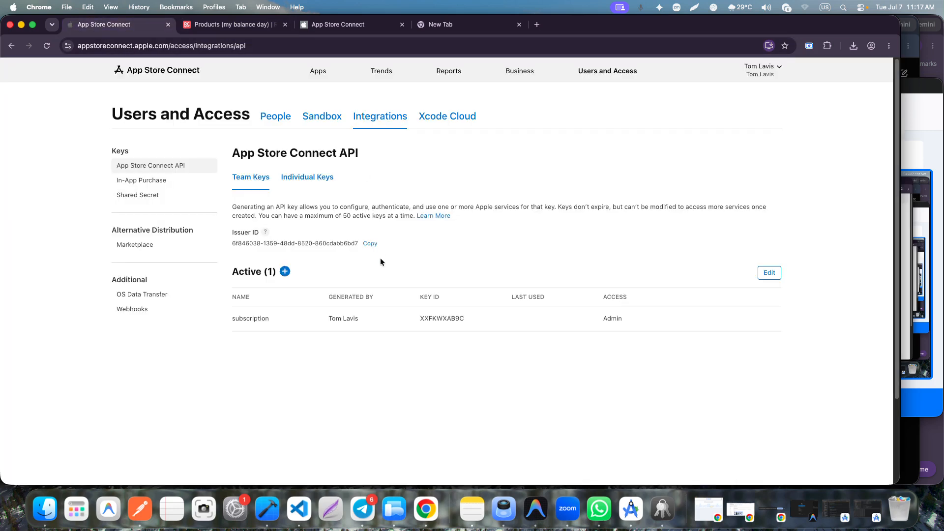
pyautogui.click(315, 75)
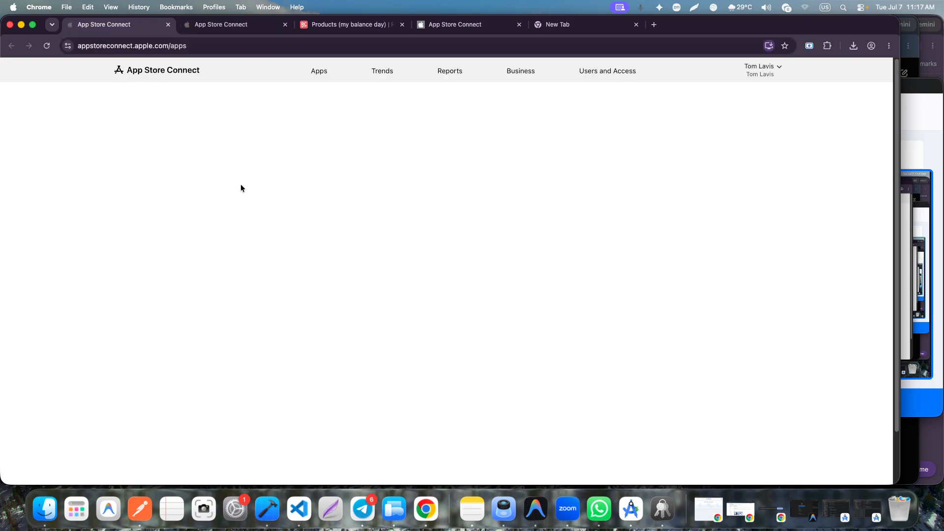
pyautogui.click(236, 212)
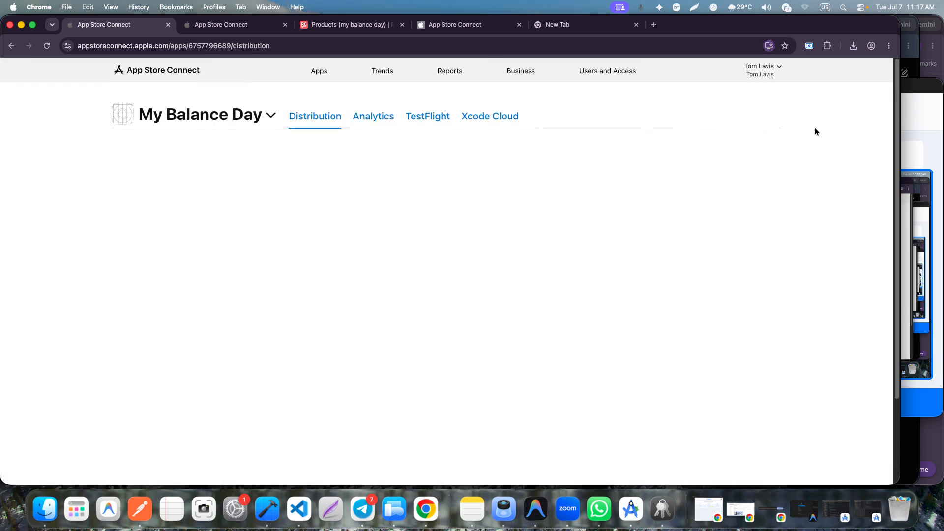
pyautogui.click(901, 137)
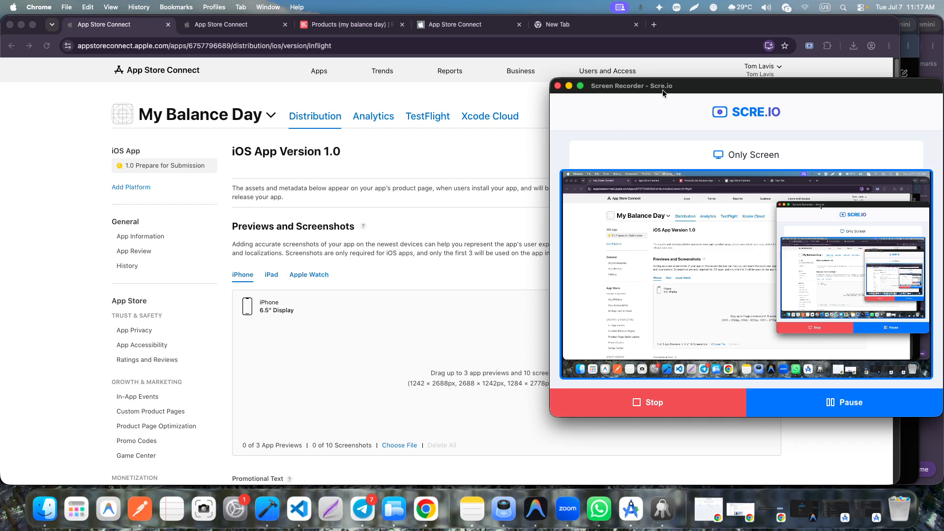
pyautogui.click(500, 137)
pyautogui.scroll(-20, 316, 371)
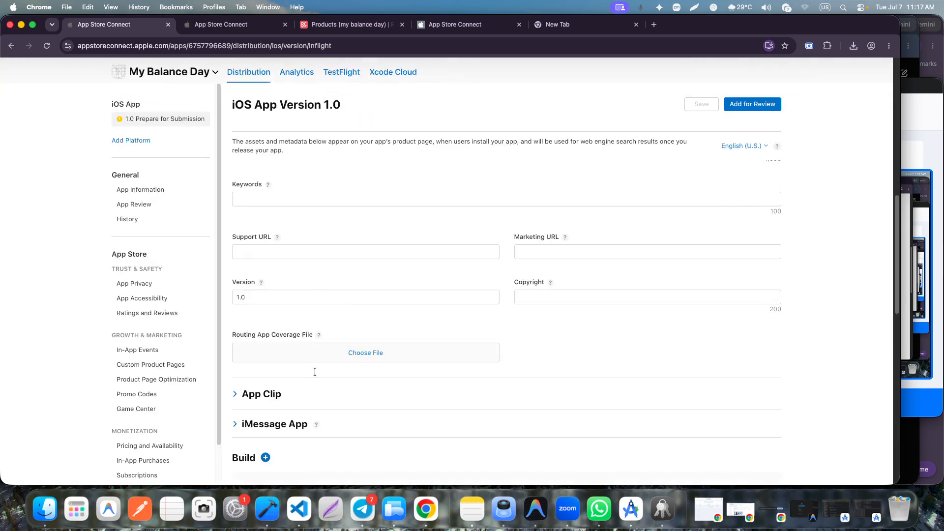